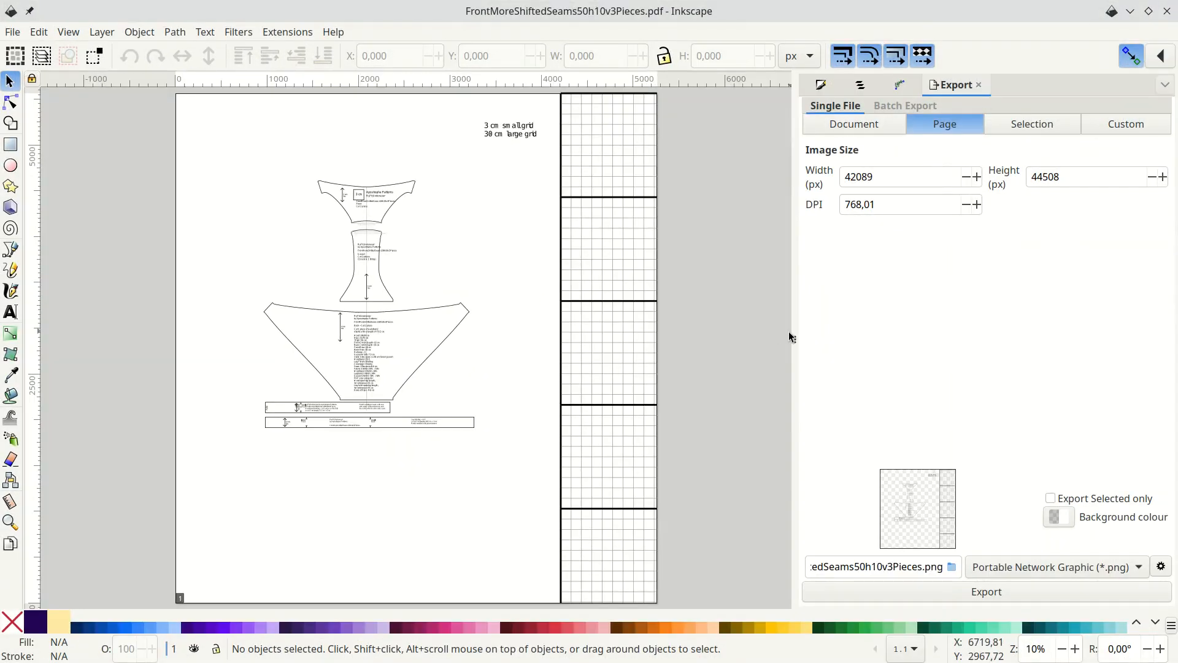
Close the Export dialog and examine the assembled pattern pieces and their waistline markings in New document 1.
click(980, 86)
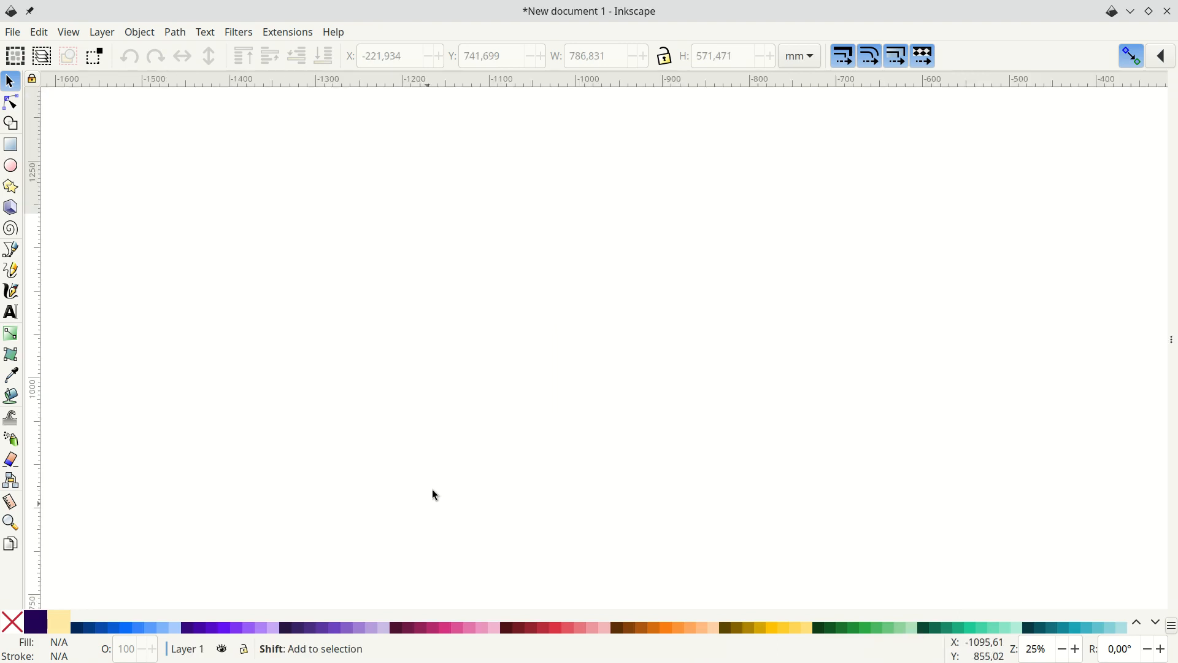
scroll(432, 488, right, 20)
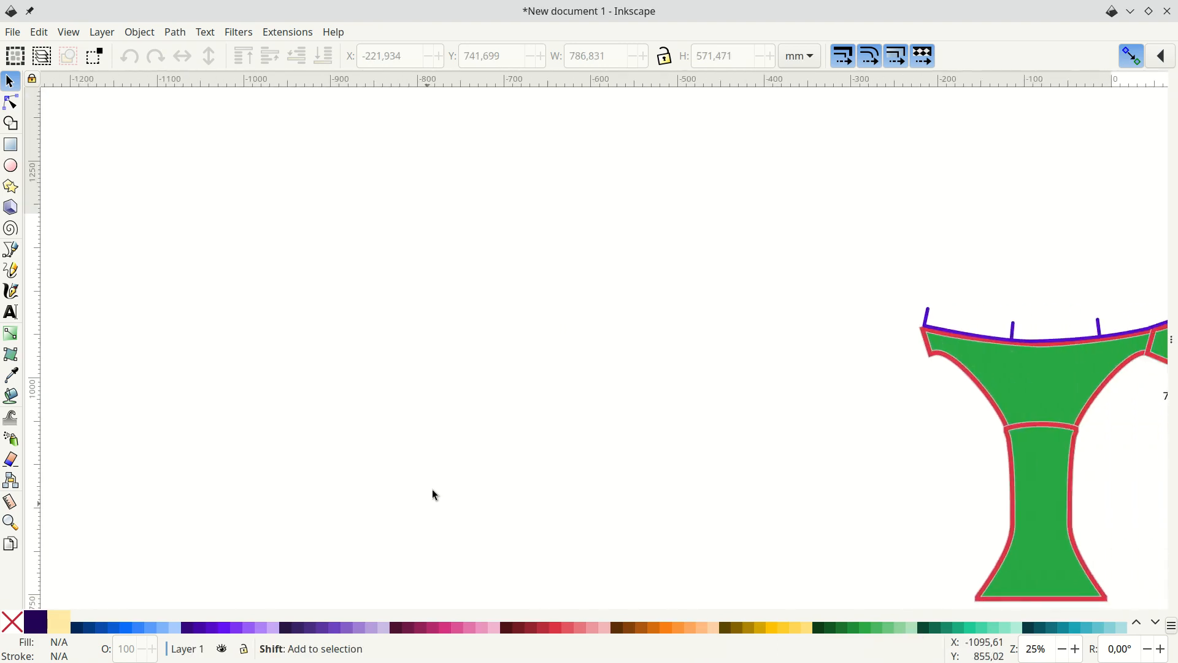
scroll(433, 494, right, 3)
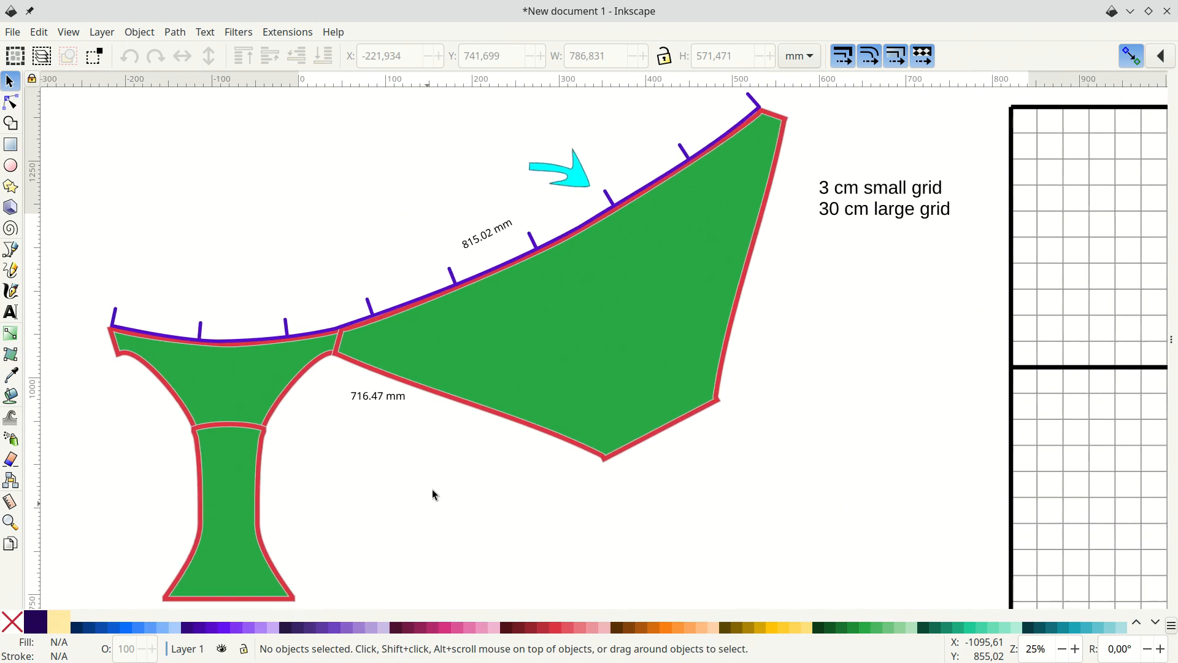
key(ctrl)
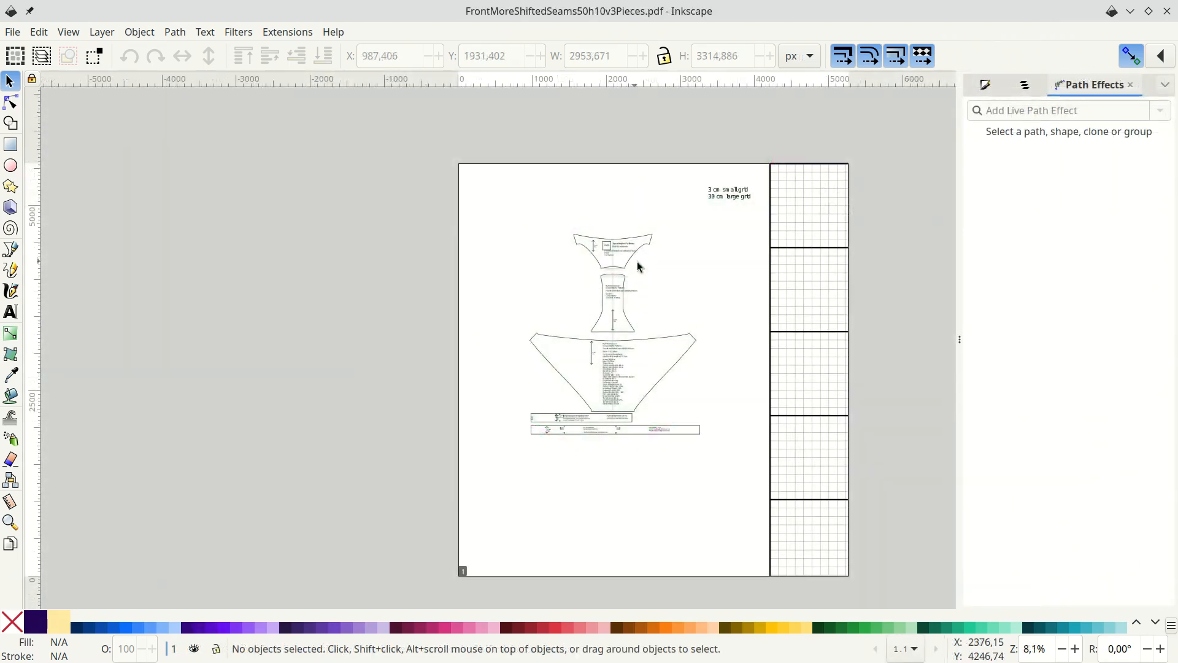
In FrontMoreShiftedSeams50h10v3Pieces.pdf, select a text line on the back piece, extend the selection to all objects of the same type, and hide them.
scroll(701, 301, up, 2)
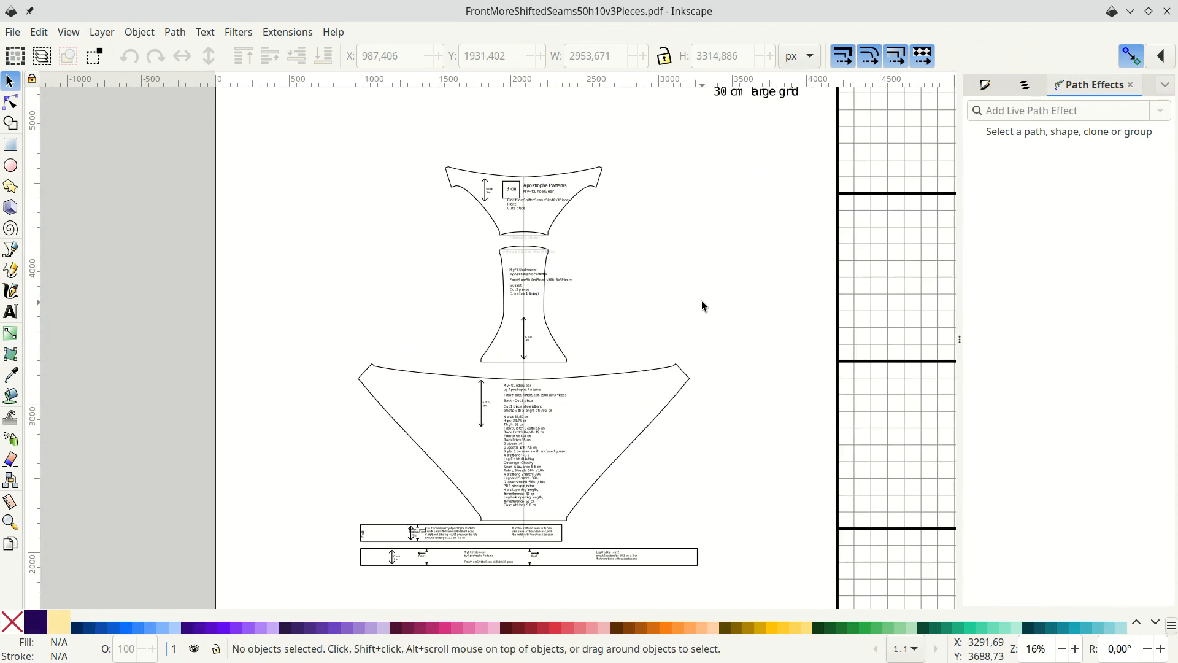
scroll(570, 312, down, 3)
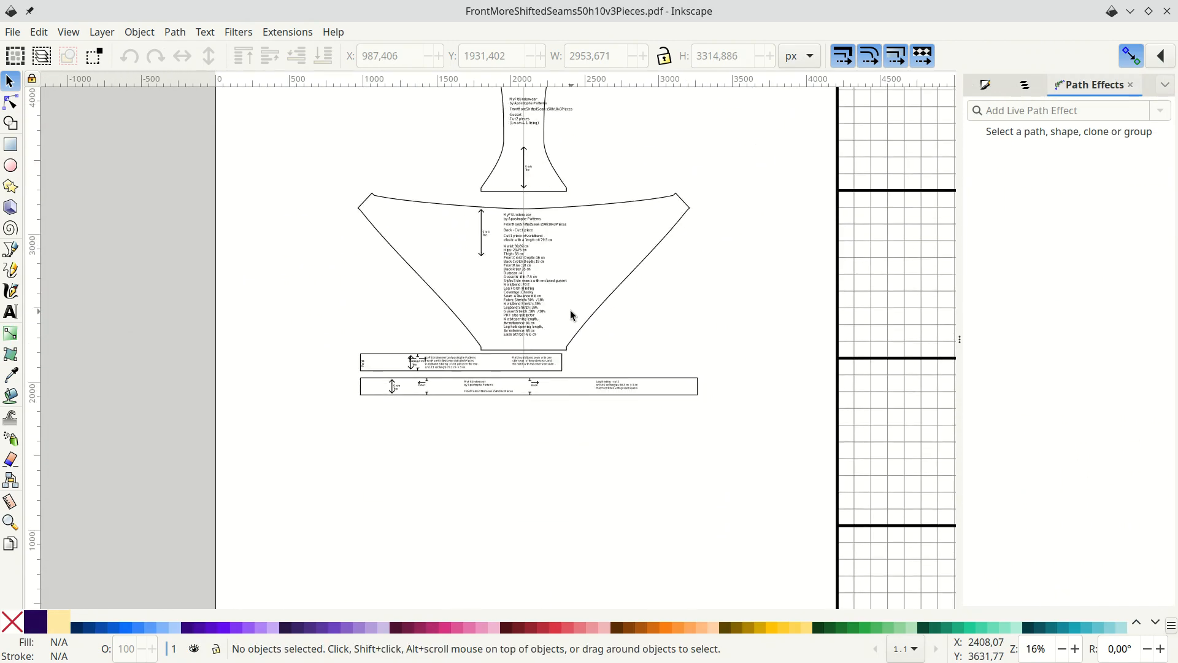
click(524, 295)
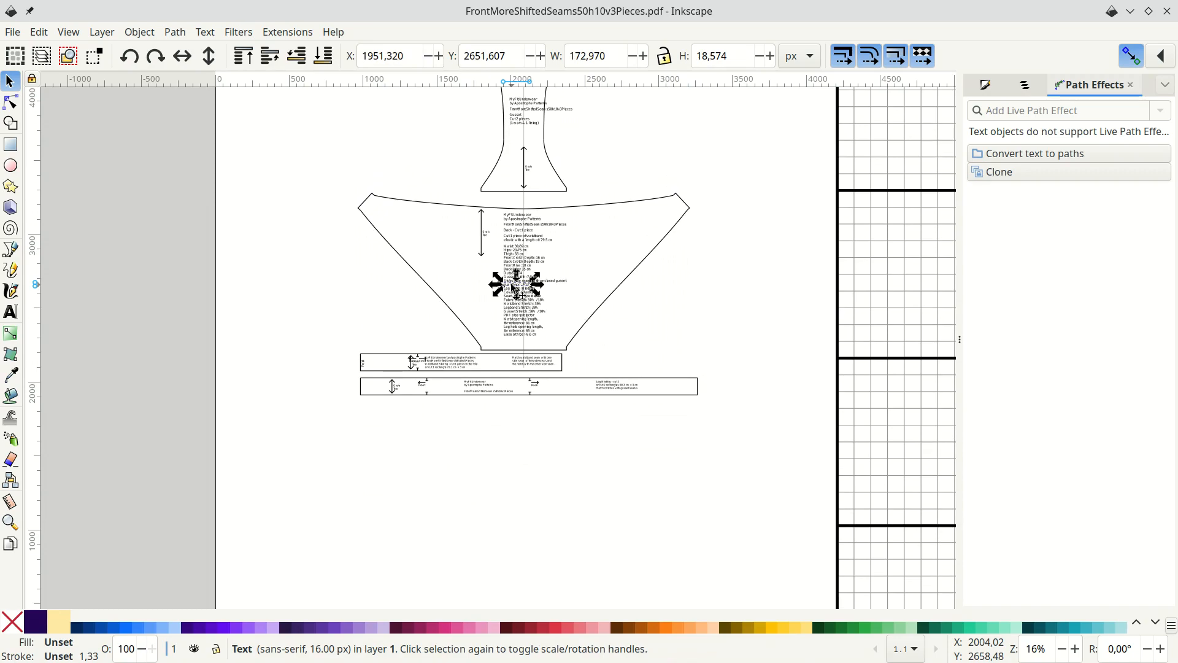
scroll(514, 288, up, 4)
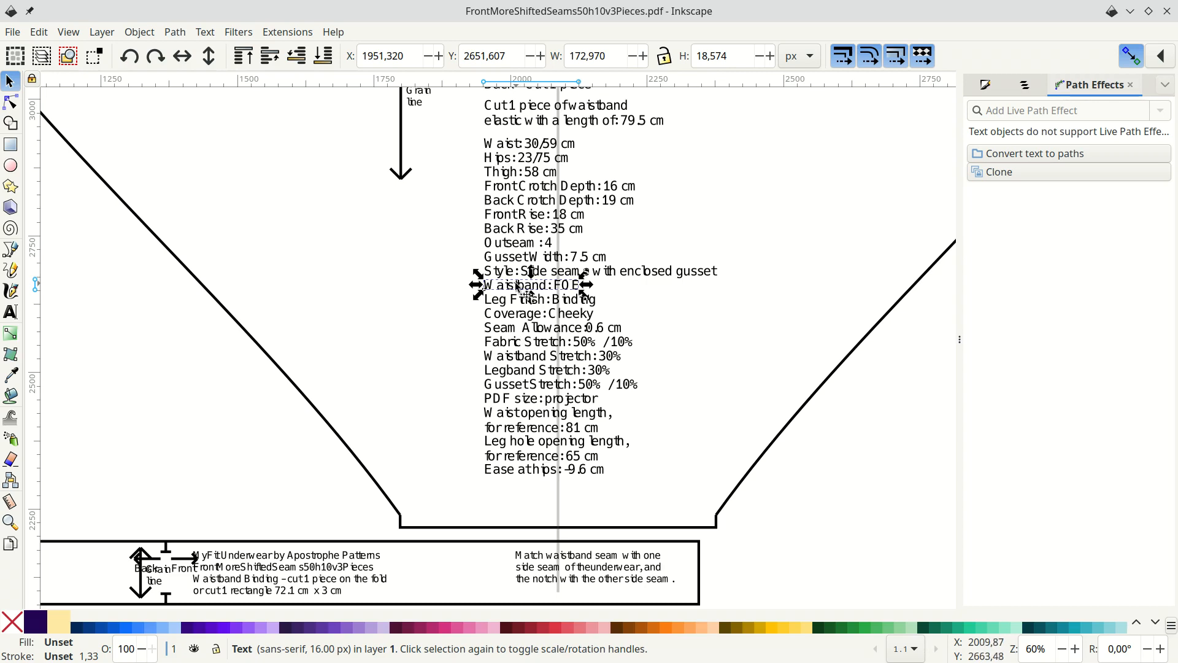
right_click(517, 288)
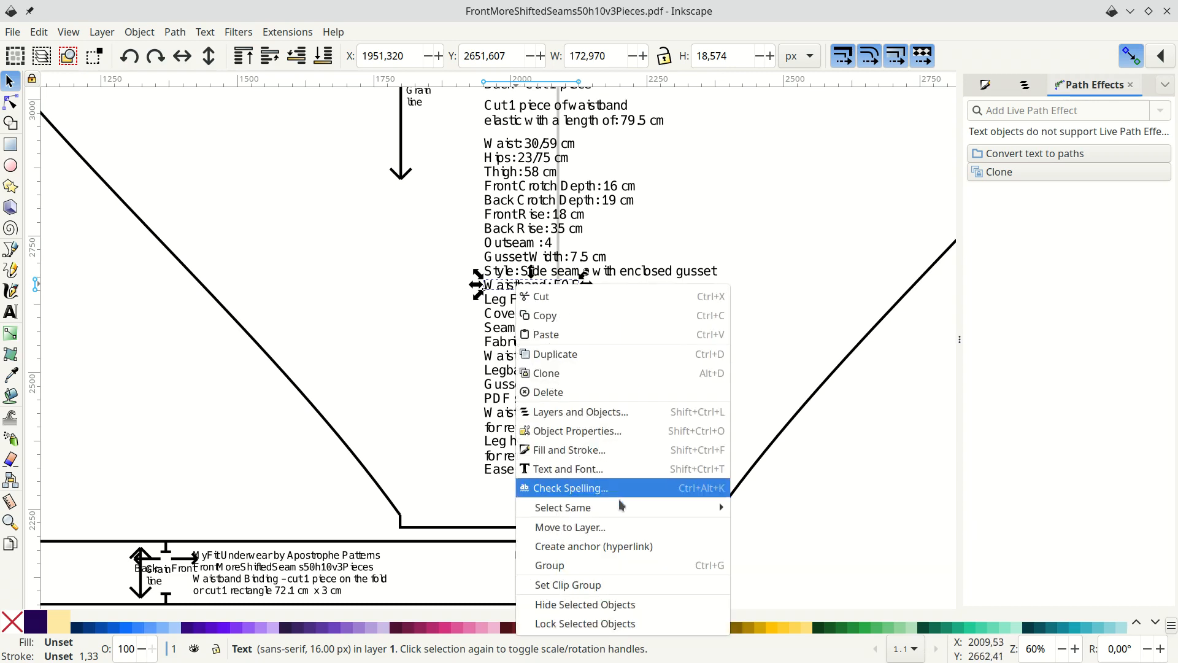
mouse_move(621, 507)
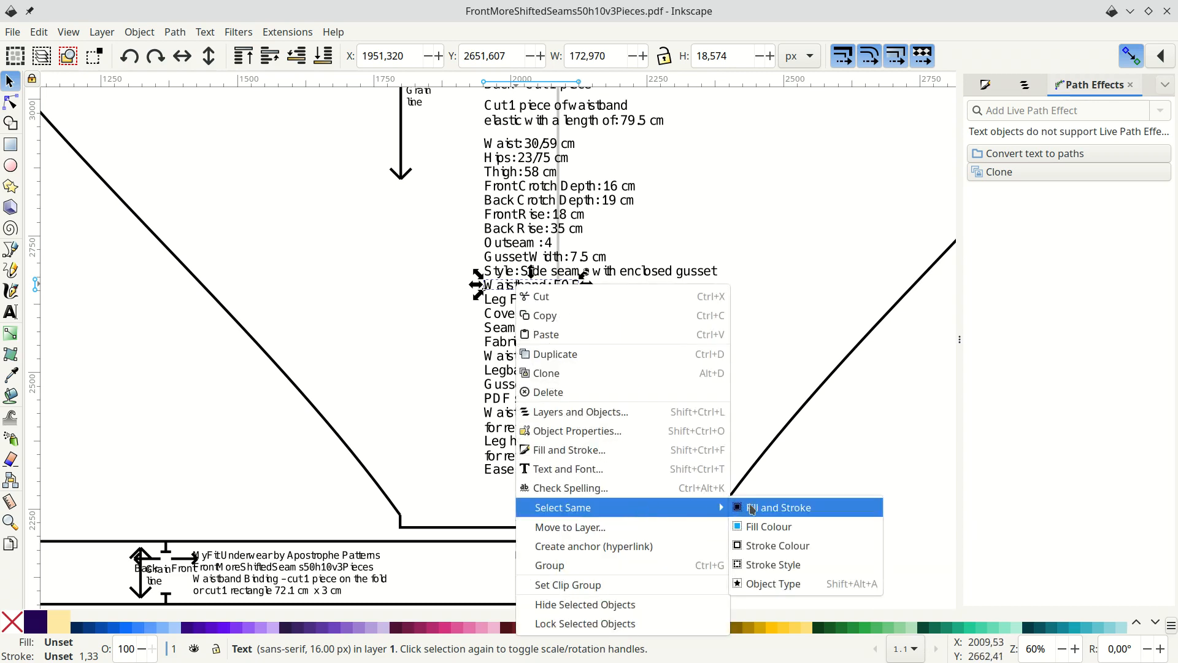
click(774, 584)
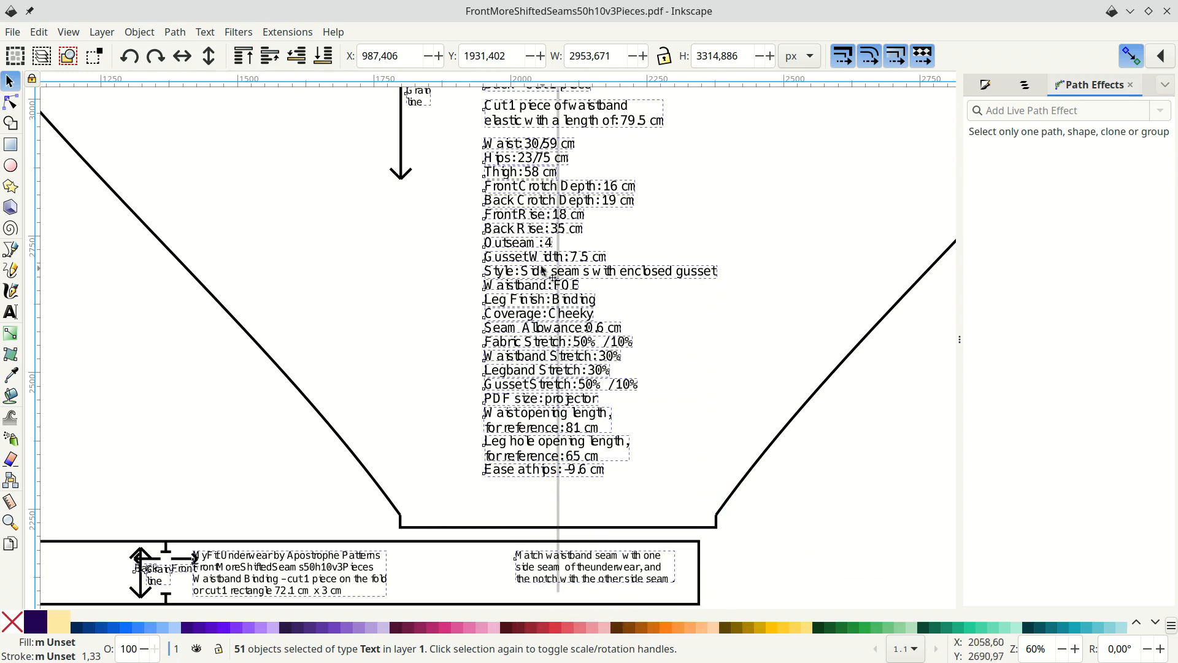
right_click(519, 249)
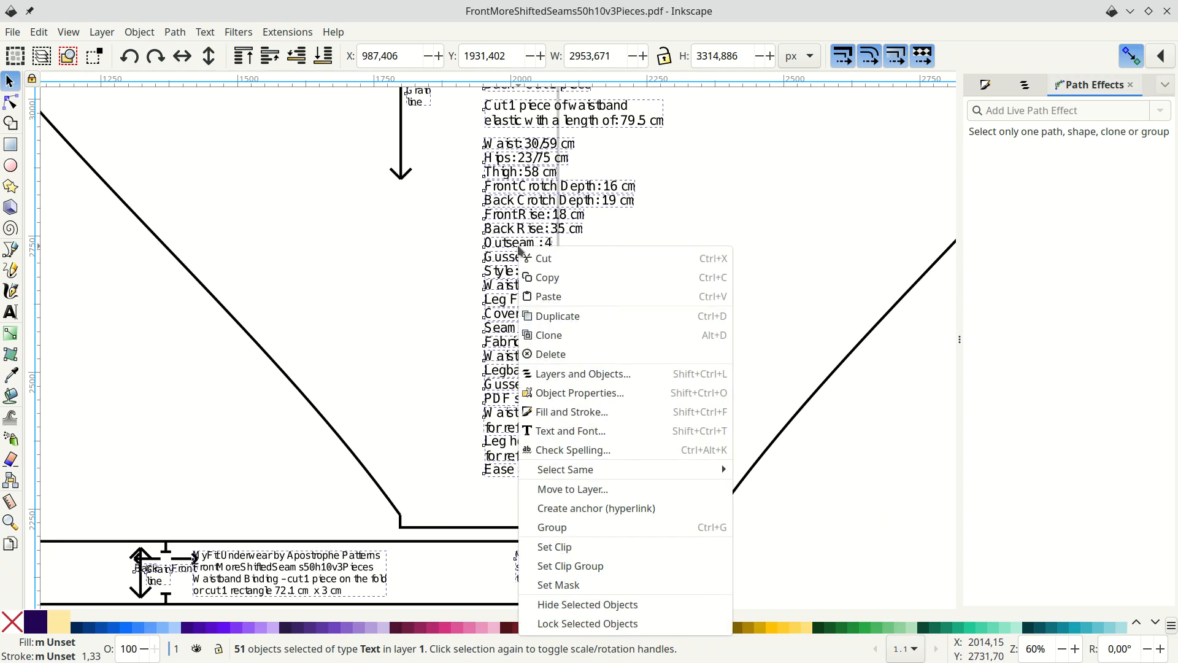
click(571, 608)
Show the Layers and Objects list, expand layer 1 and look over the pattern pieces without their labels.
click(1024, 85)
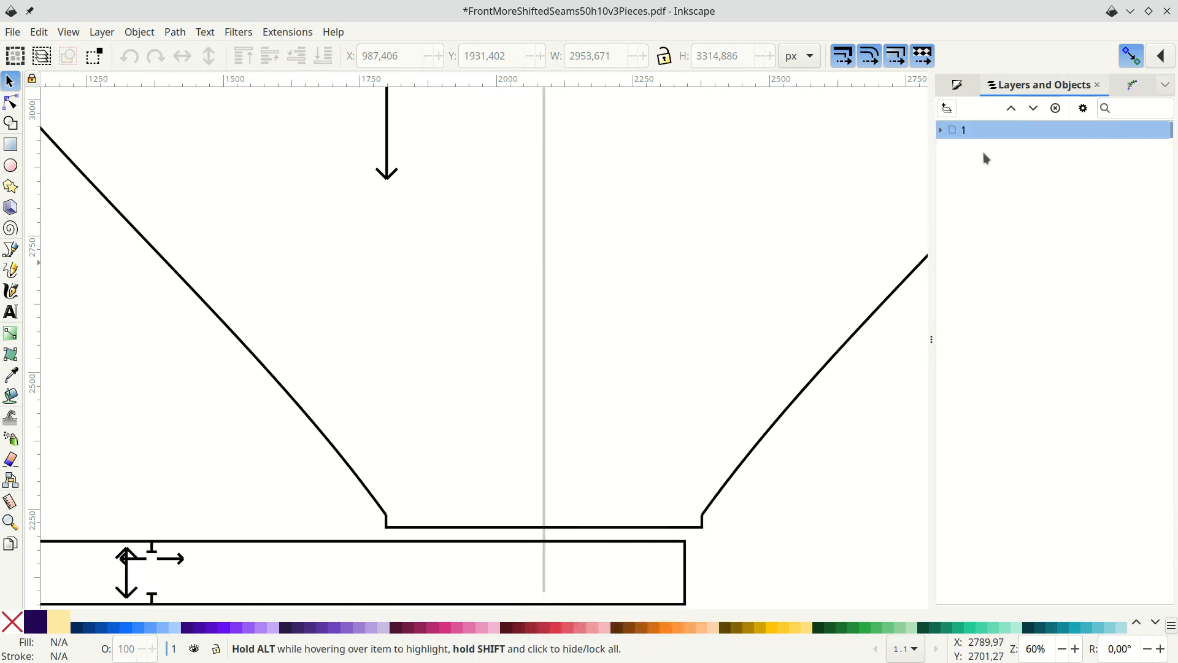
click(945, 132)
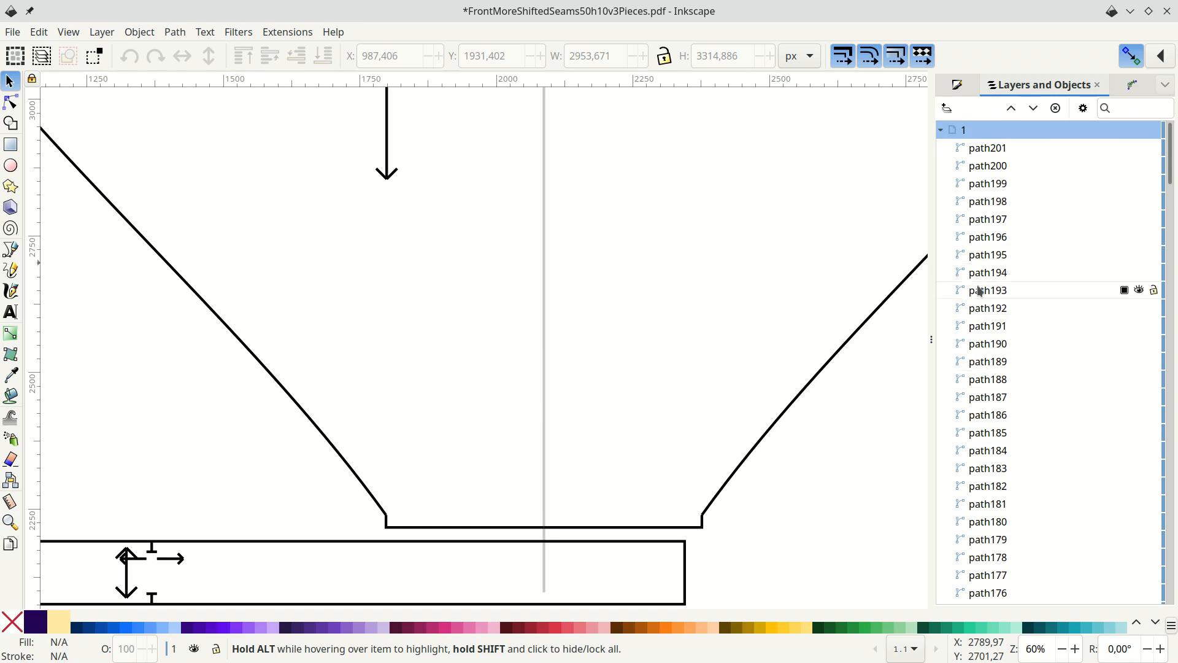
ctrl+scroll(689, 297, down, 4)
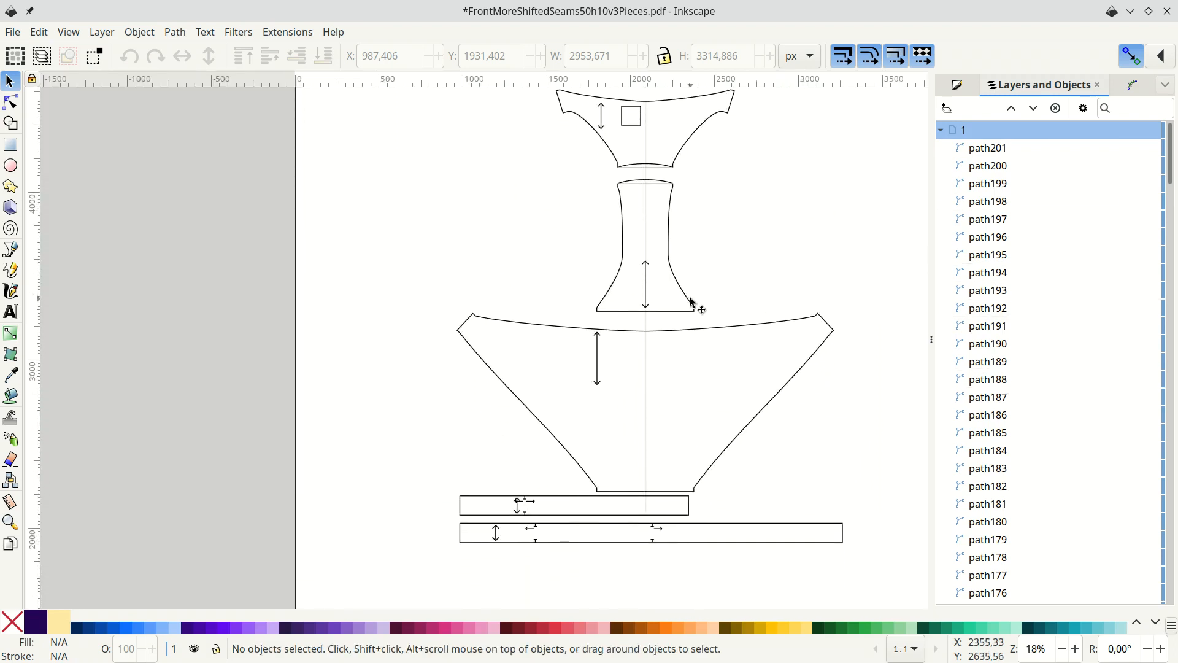
scroll(689, 297, right, 4)
scroll(690, 297, up, 2)
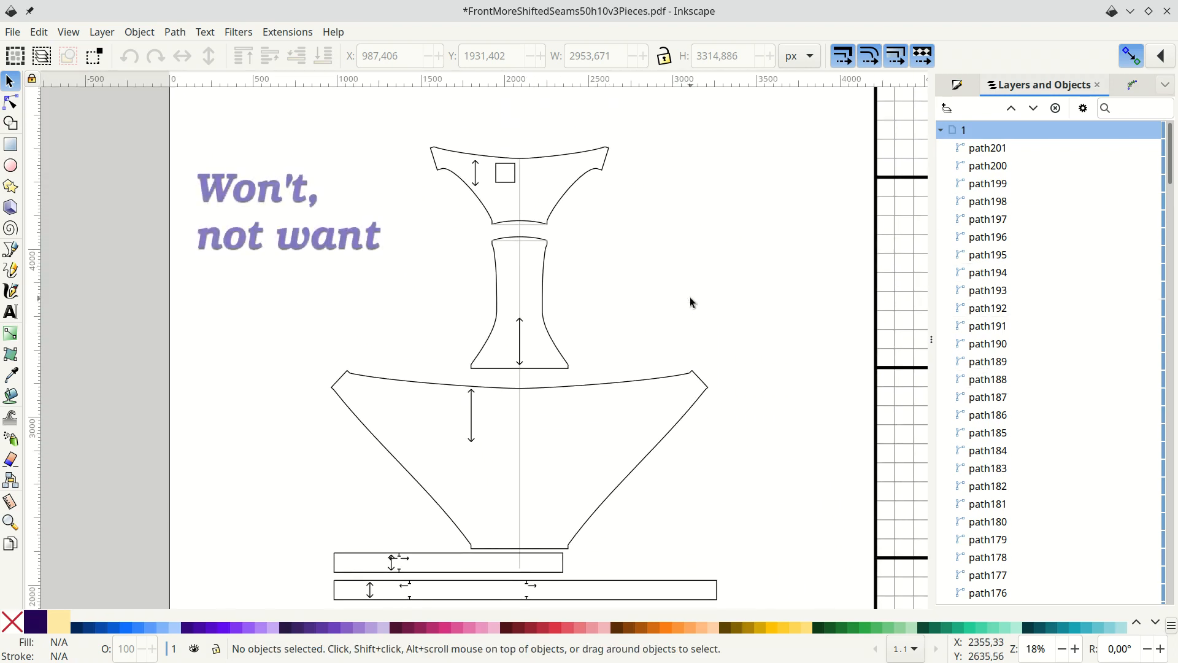
scroll(690, 297, down, 1)
scroll(690, 297, down, 1)
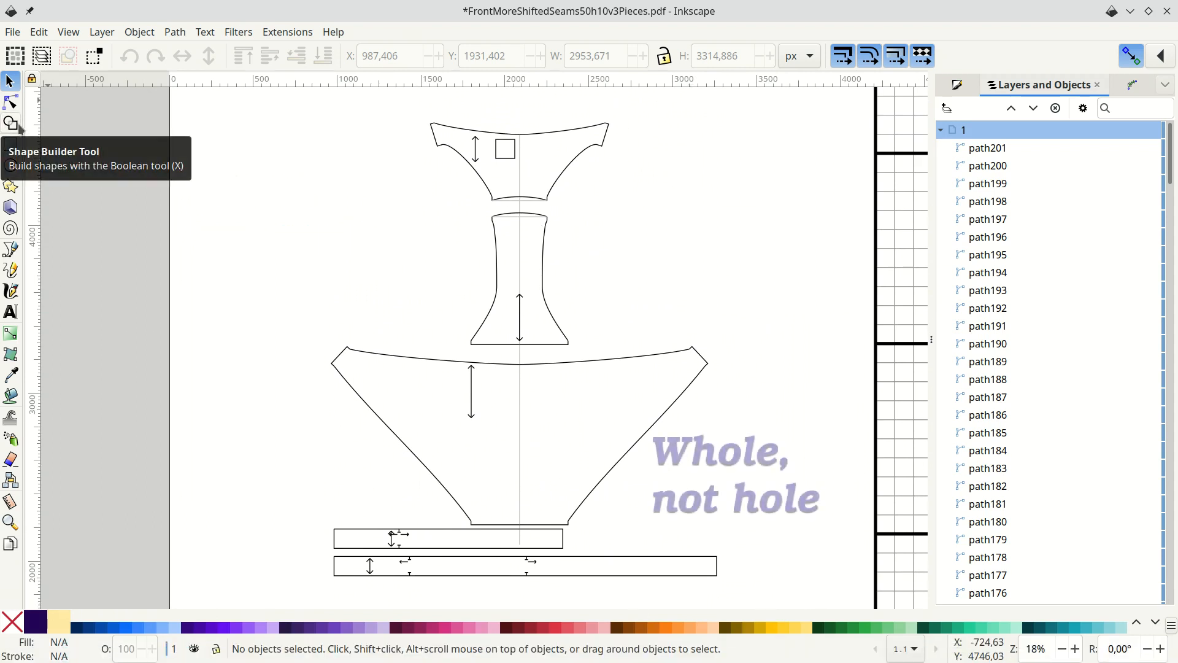
Check individual outline segments of the front piece at both leg curves and both halves of the waist edge, then clear the selection.
click(580, 160)
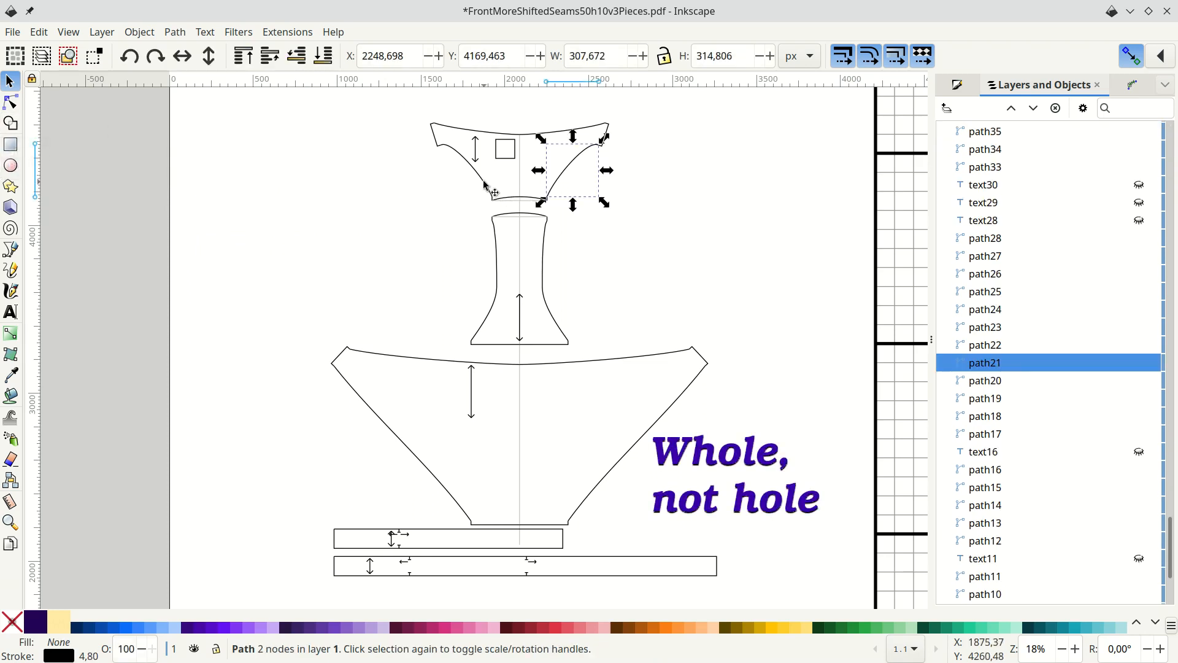
click(485, 185)
click(563, 134)
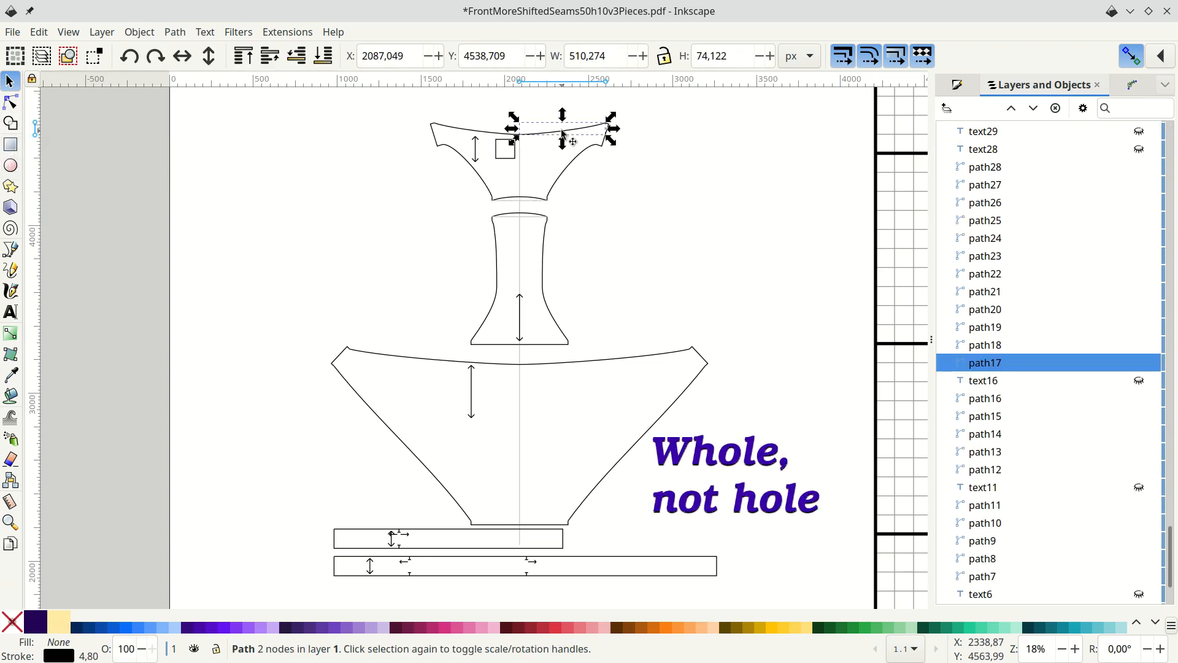
click(472, 129)
click(394, 185)
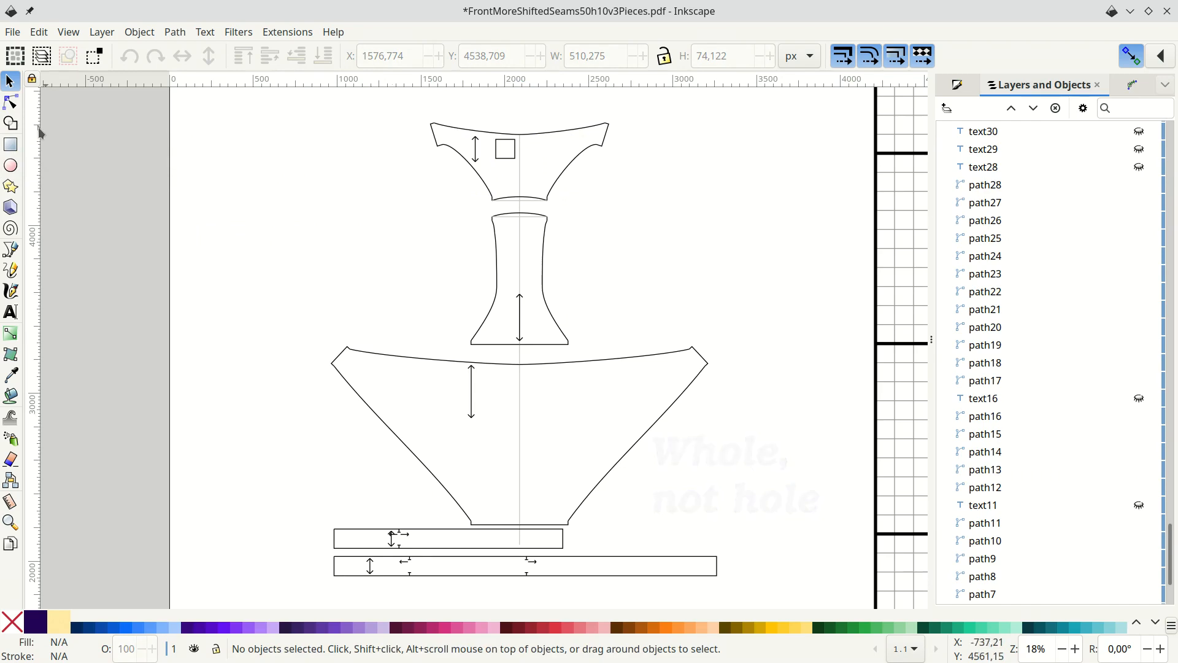
Select all the pattern pieces for the Shape Builder and unite the fragments of the front piece into one shape.
click(11, 123)
scroll(320, 217, down, 1)
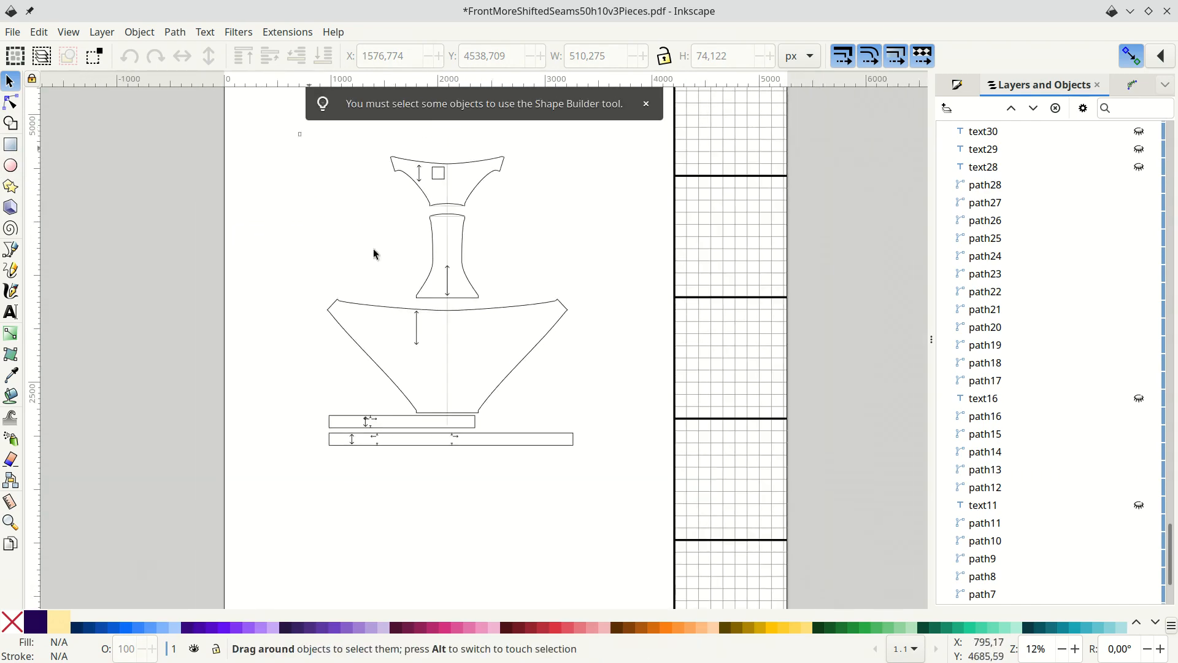
drag(298, 132, 606, 470)
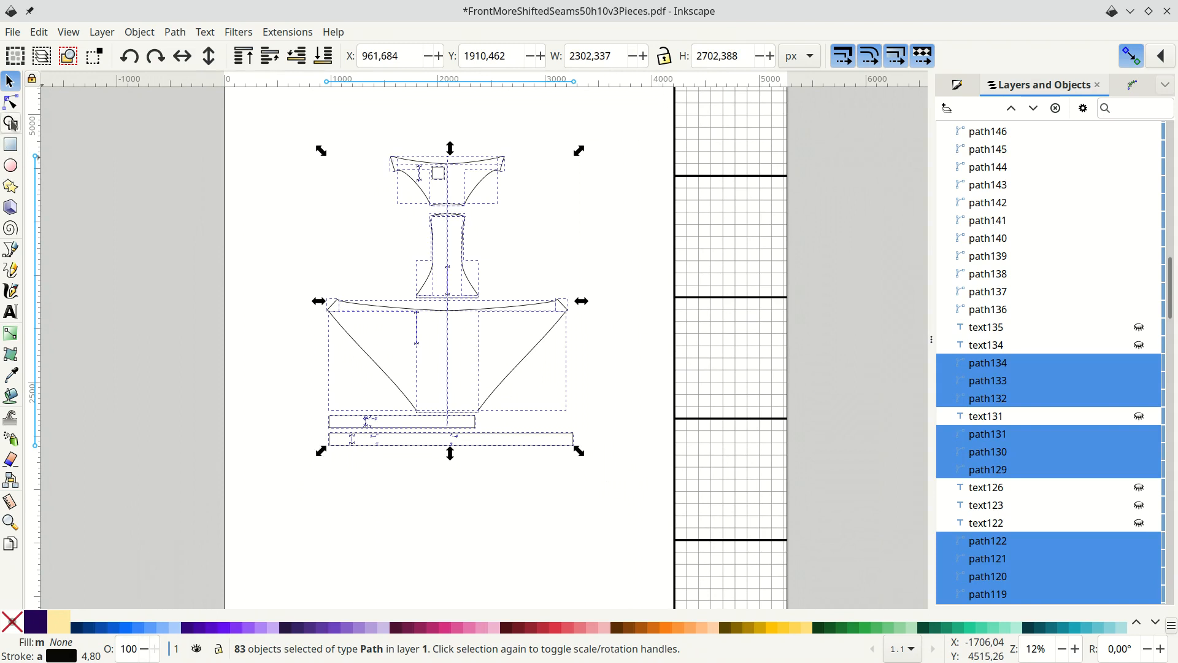
click(10, 123)
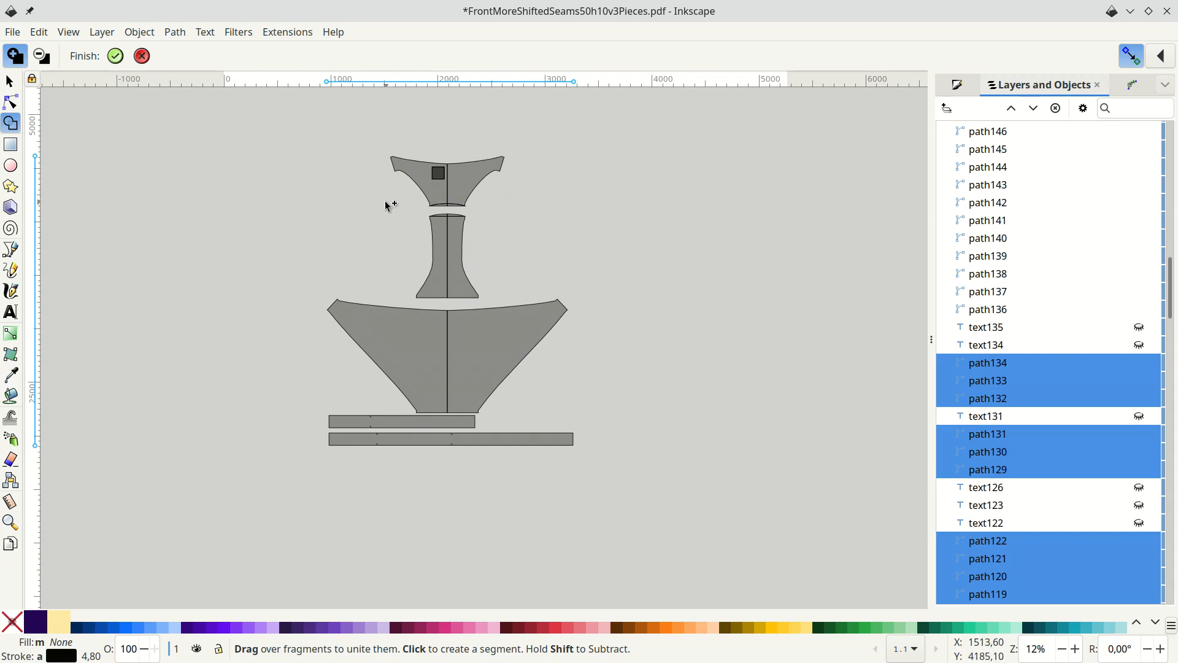
scroll(512, 194, up, 2)
scroll(510, 189, up, 2)
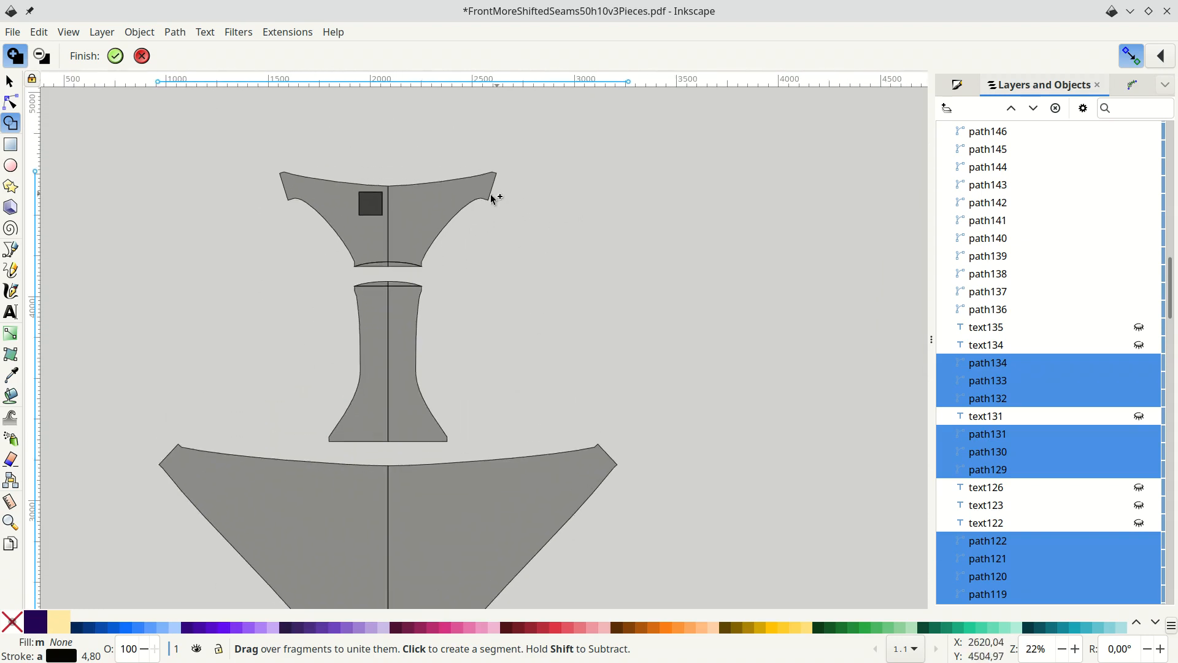
click(416, 219)
drag(429, 213, 378, 208)
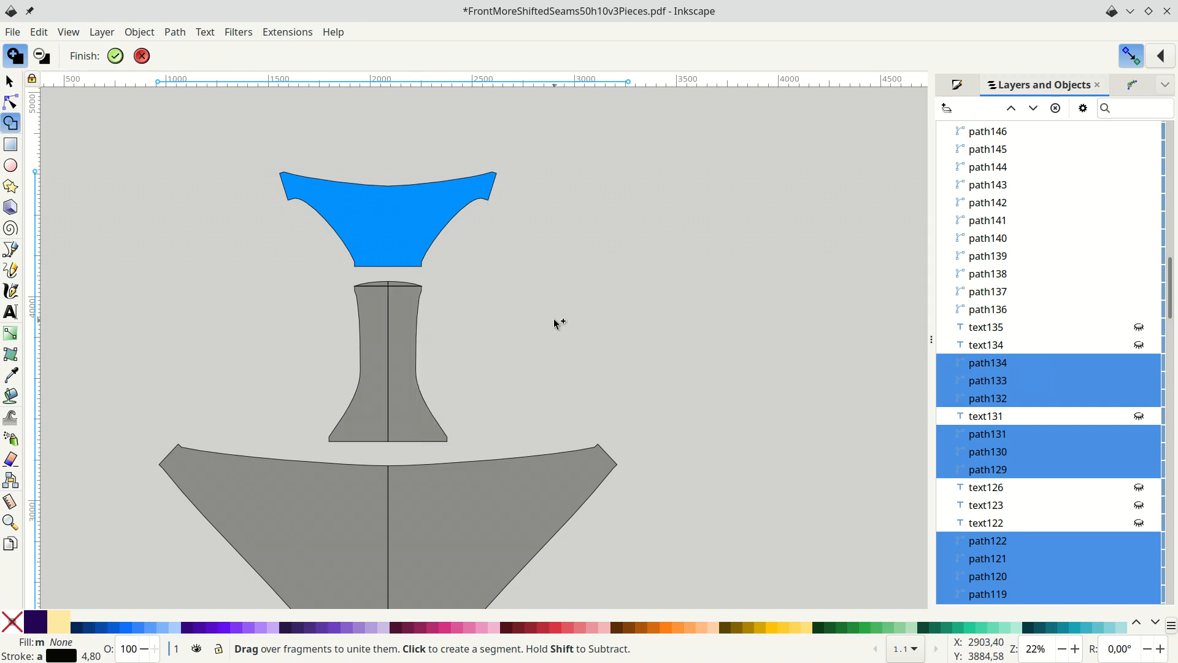
Unite the gusset's fragments into one shape and the two halves of the back piece into another.
click(400, 336)
drag(398, 288, 384, 297)
scroll(633, 310, down, 5)
scroll(634, 310, down, 2)
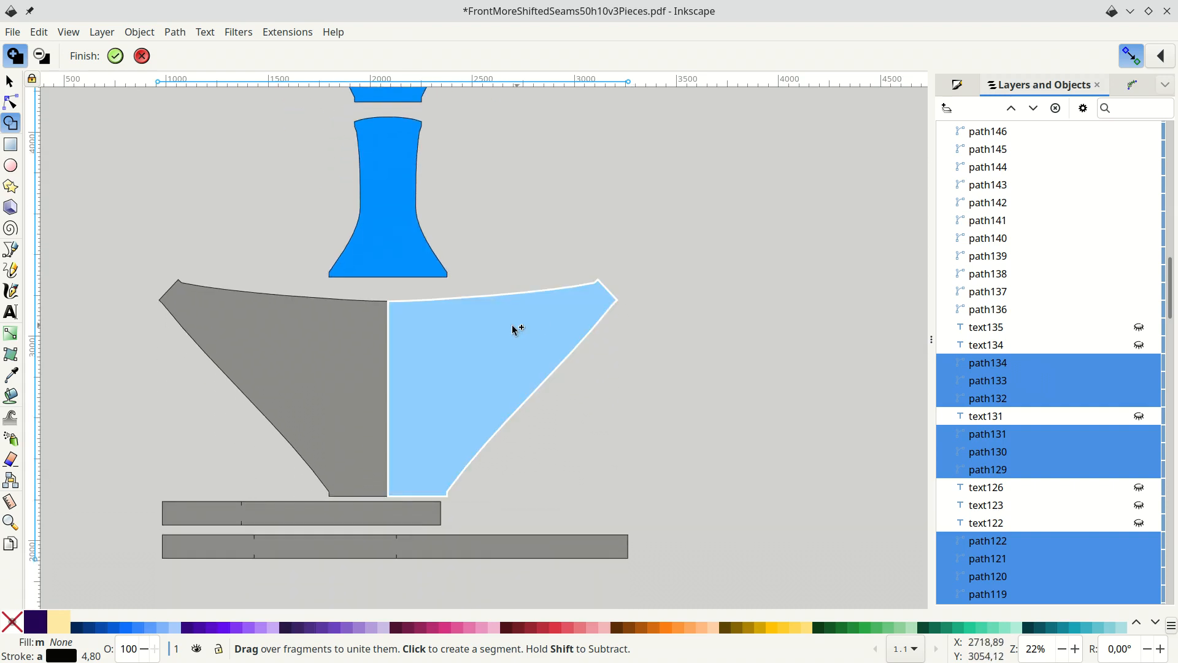
drag(513, 326, 376, 355)
scroll(376, 355, down, 3)
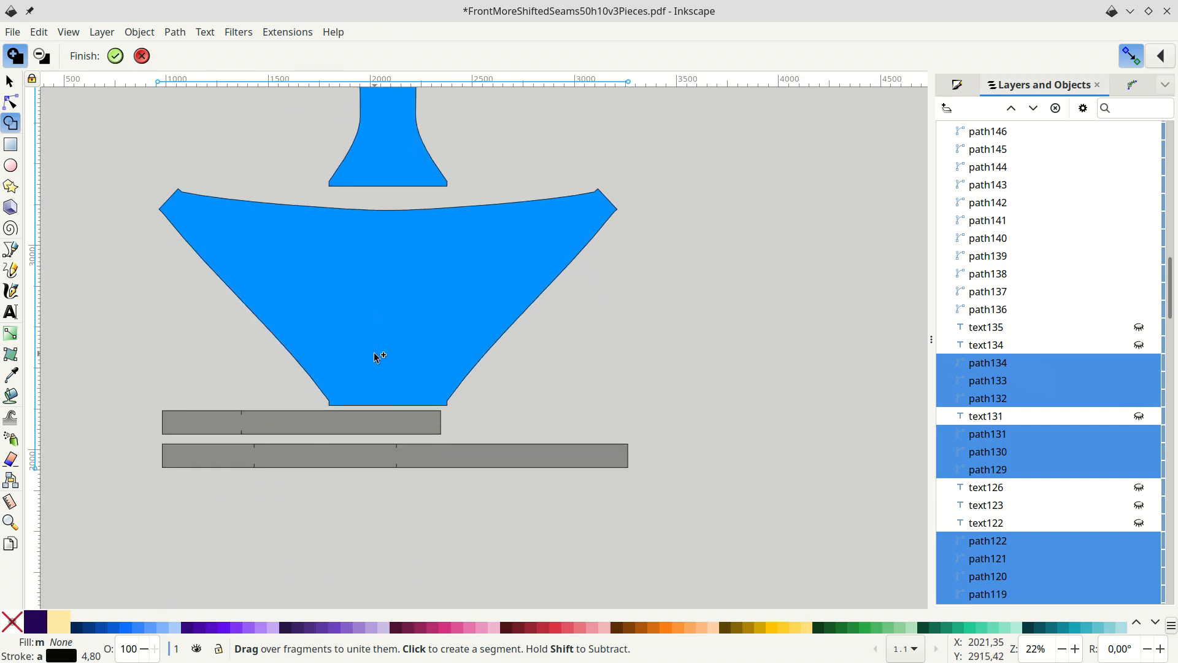
Create segments from the waistband and leg binding strips and apply the Shape Builder result.
click(385, 418)
click(490, 465)
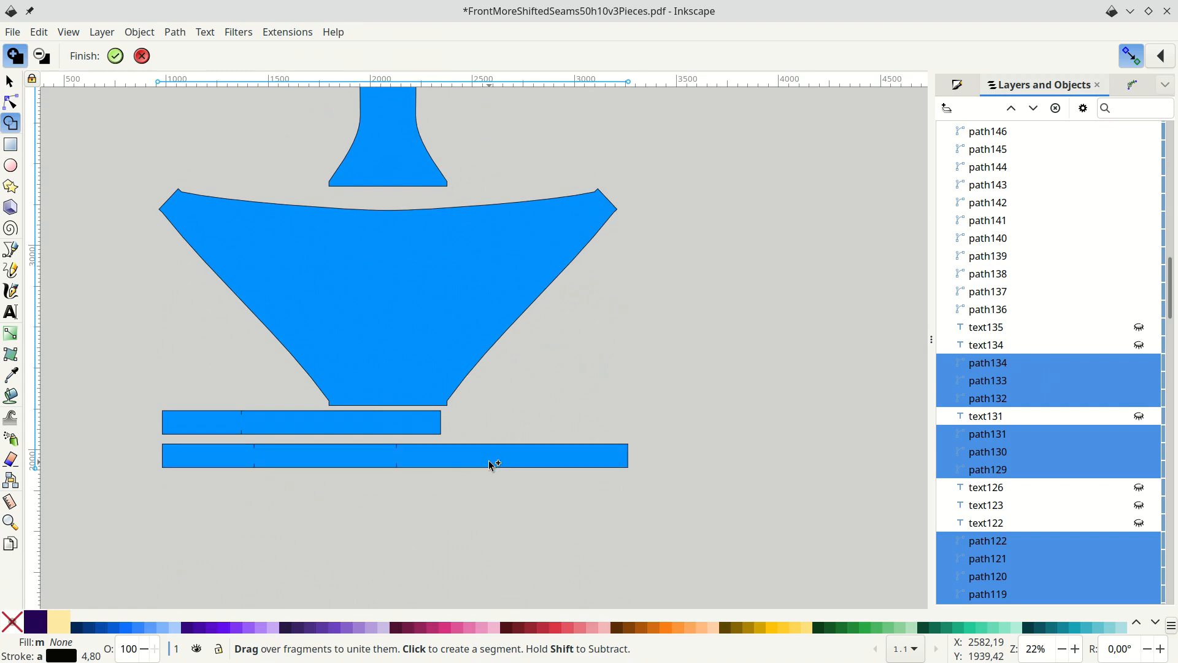
click(116, 57)
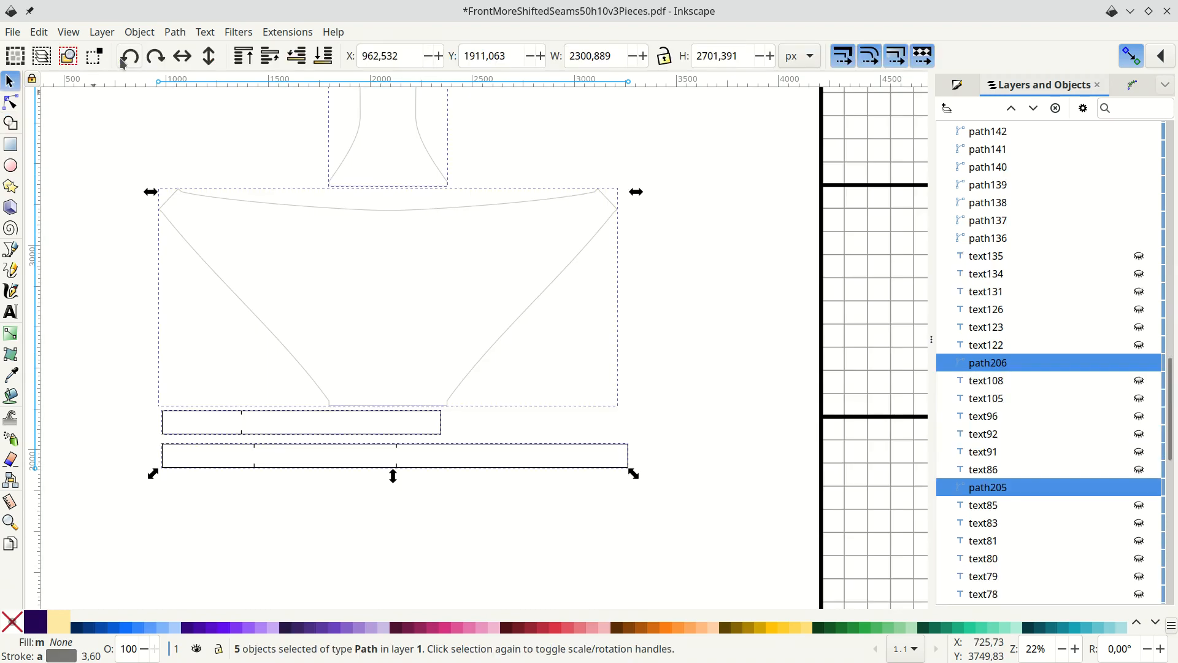
Fill the selected pattern shapes with dark red.
scroll(614, 476, up, 7)
scroll(616, 482, down, 4)
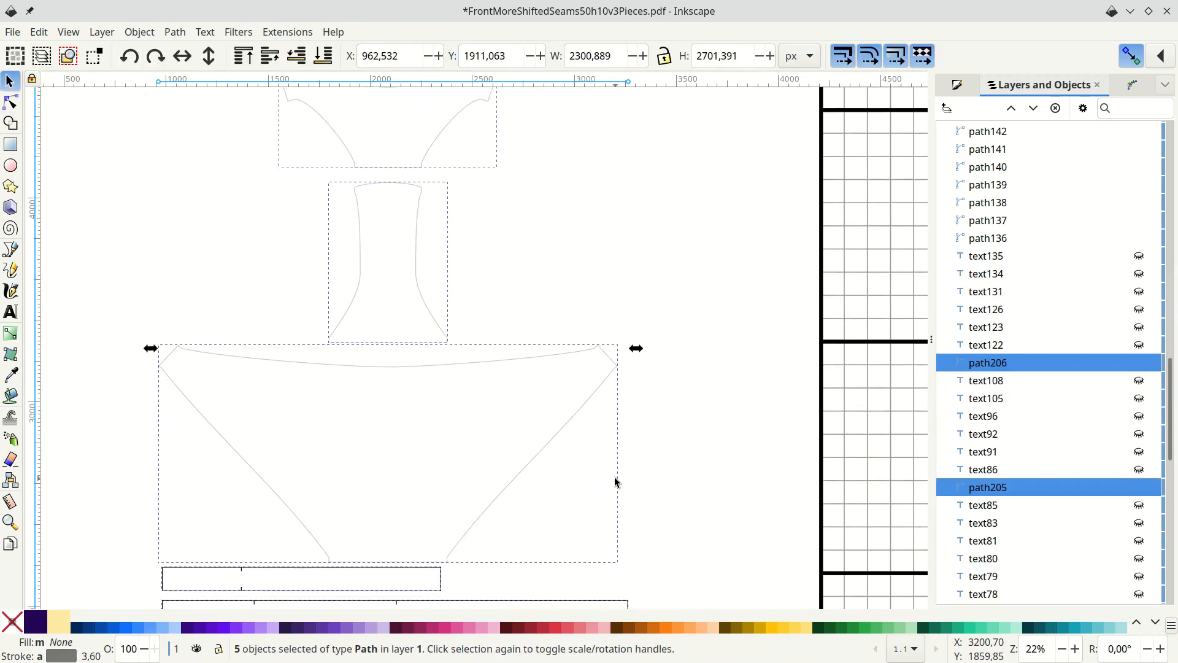
click(530, 630)
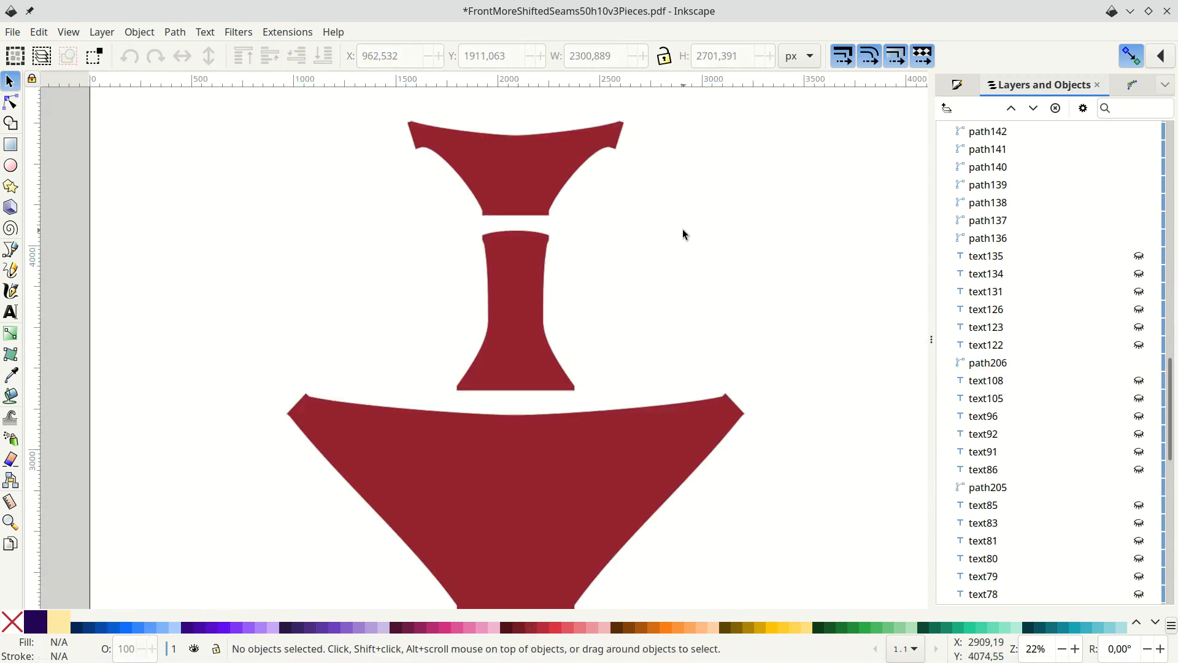
Select the front, gusset and back pieces in turn to check that each one is a single whole shape.
click(577, 466)
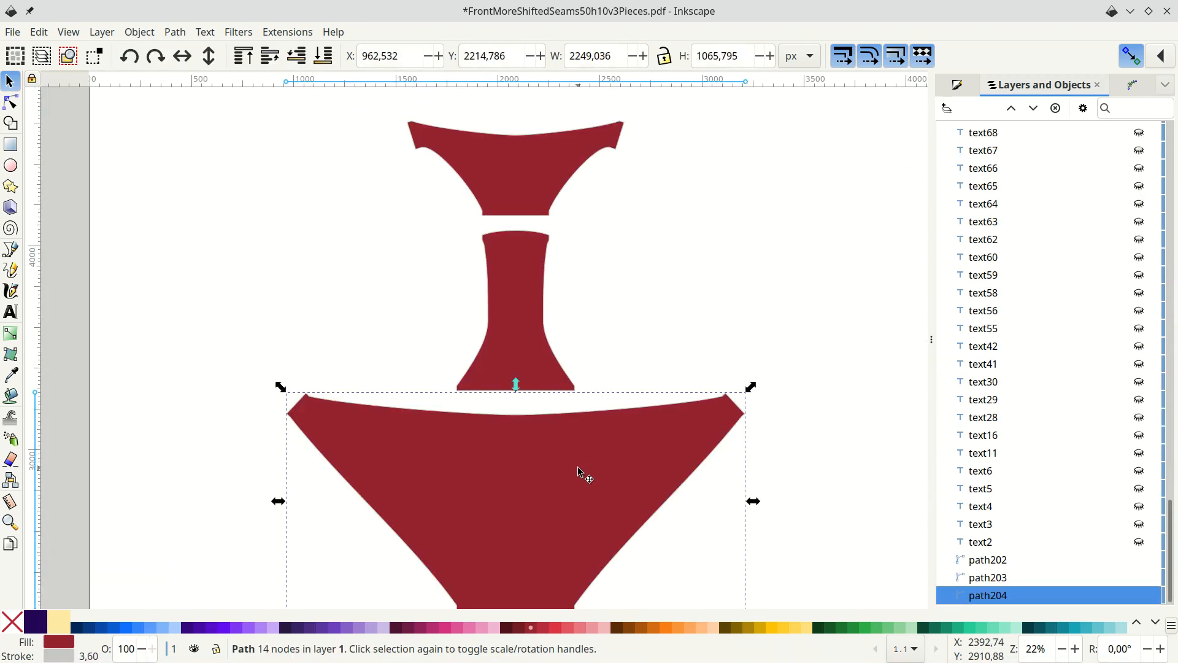
click(508, 186)
click(498, 279)
click(511, 462)
scroll(641, 399, down, 10)
scroll(642, 400, up, 7)
scroll(642, 399, up, 10)
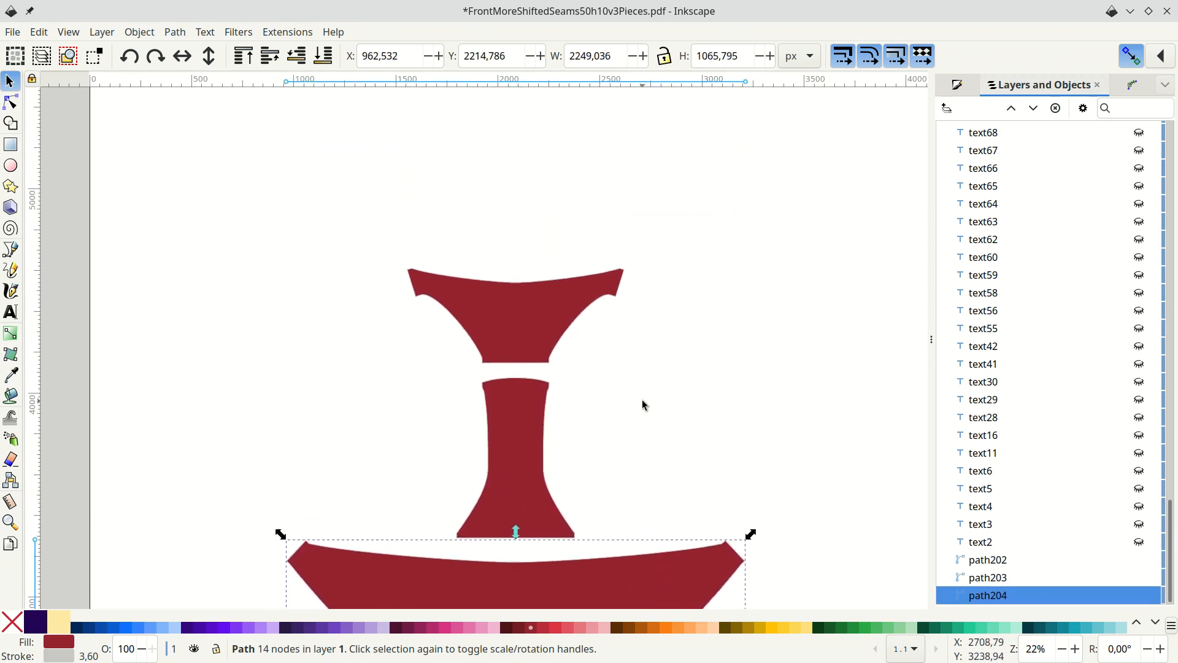
scroll(642, 399, down, 5)
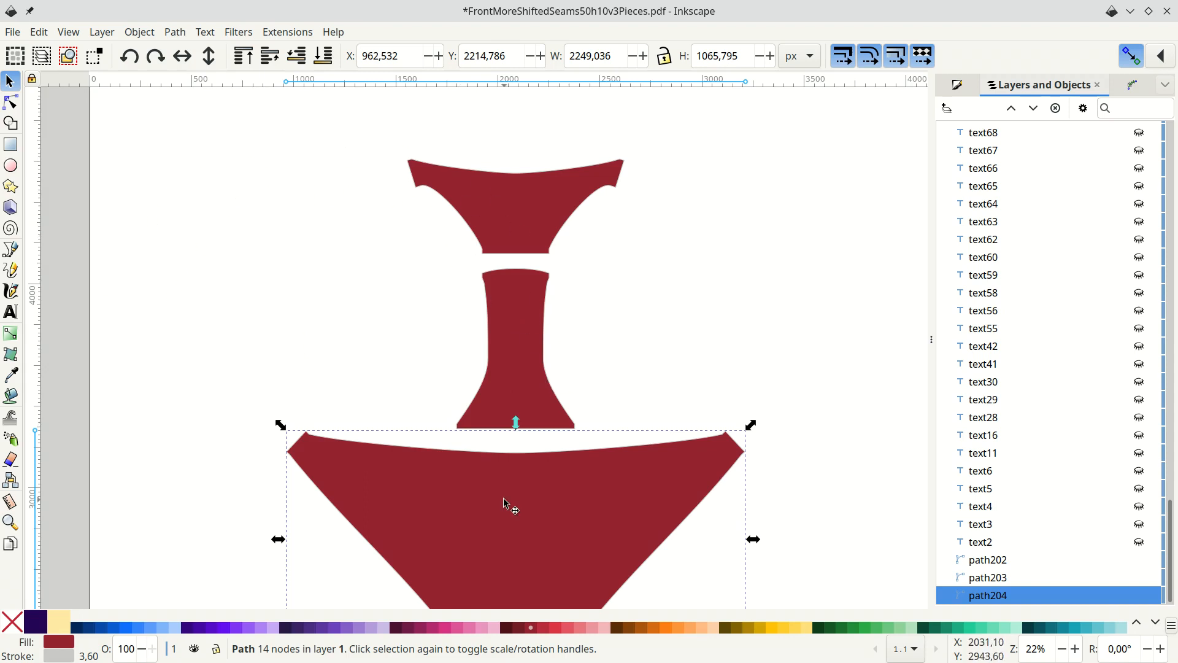
click(518, 306)
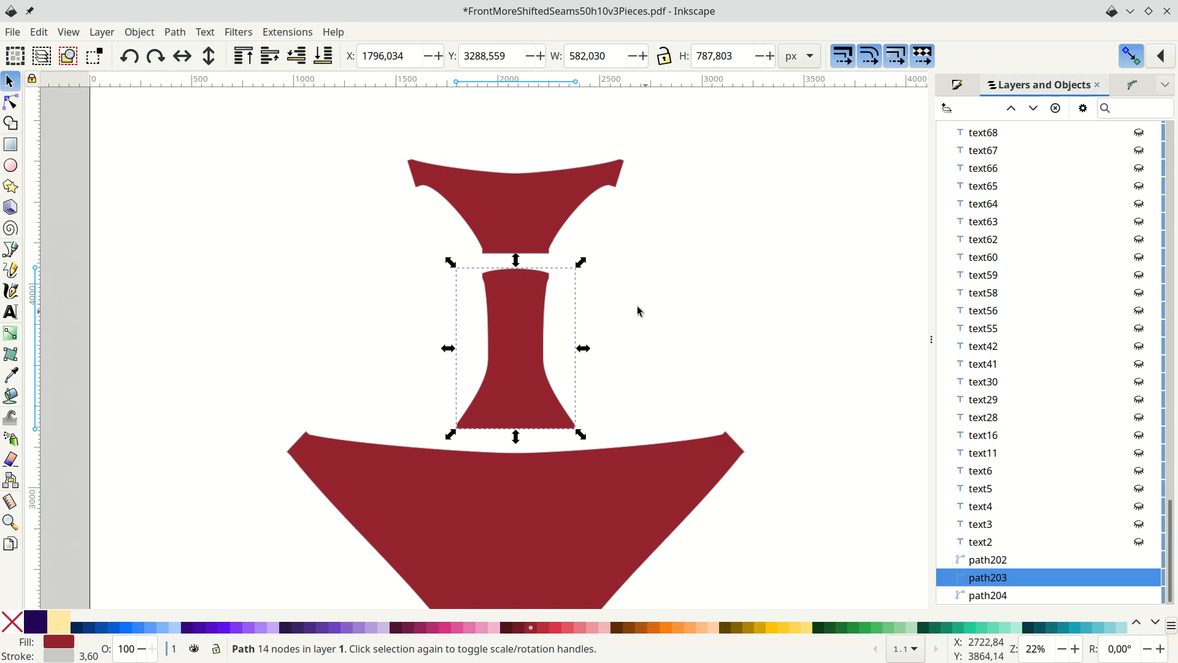
Duplicate the front, gusset and back pieces together and fill the copies with orange #FD7E14.
click(480, 539)
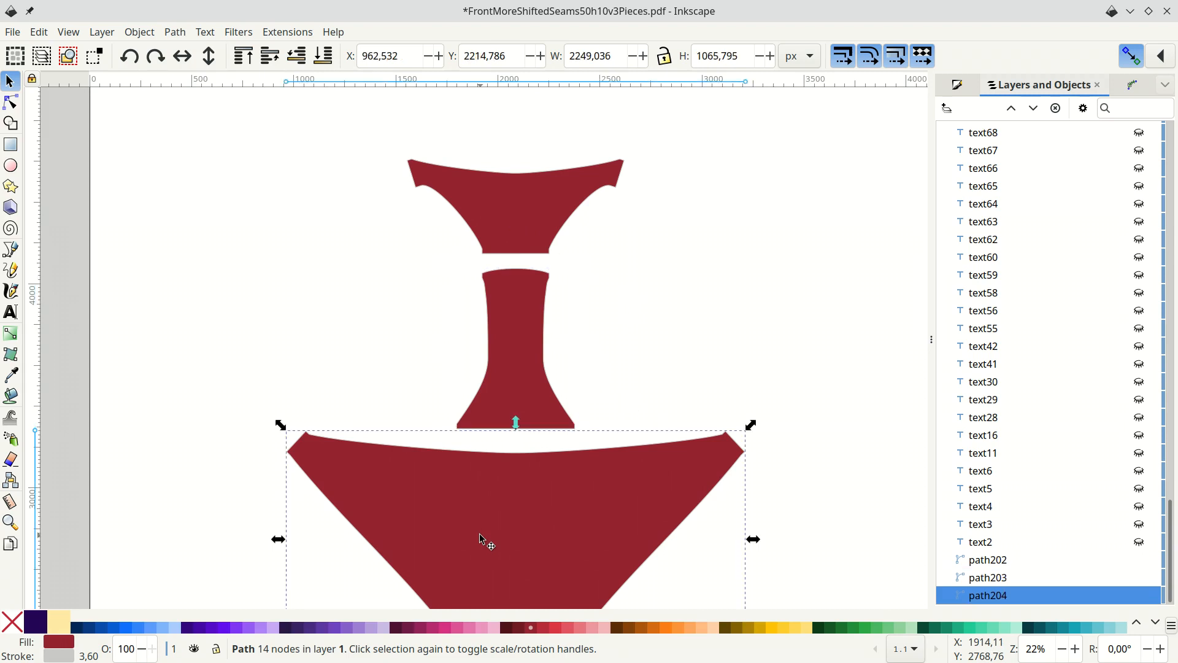
click(530, 295)
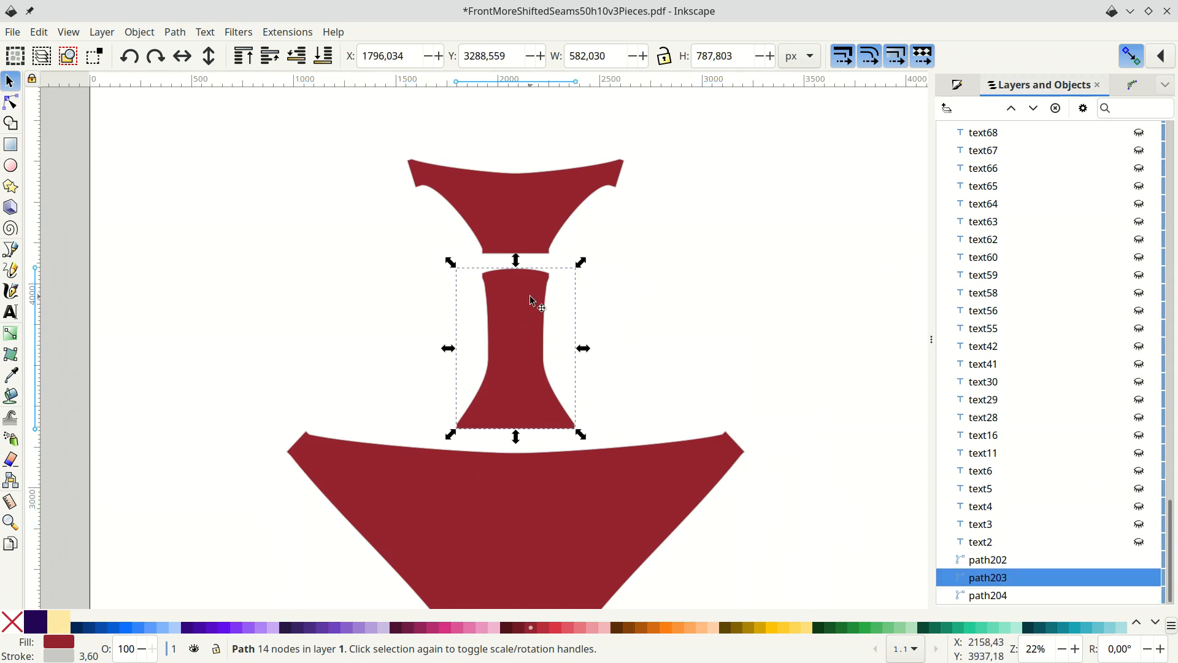
click(531, 213)
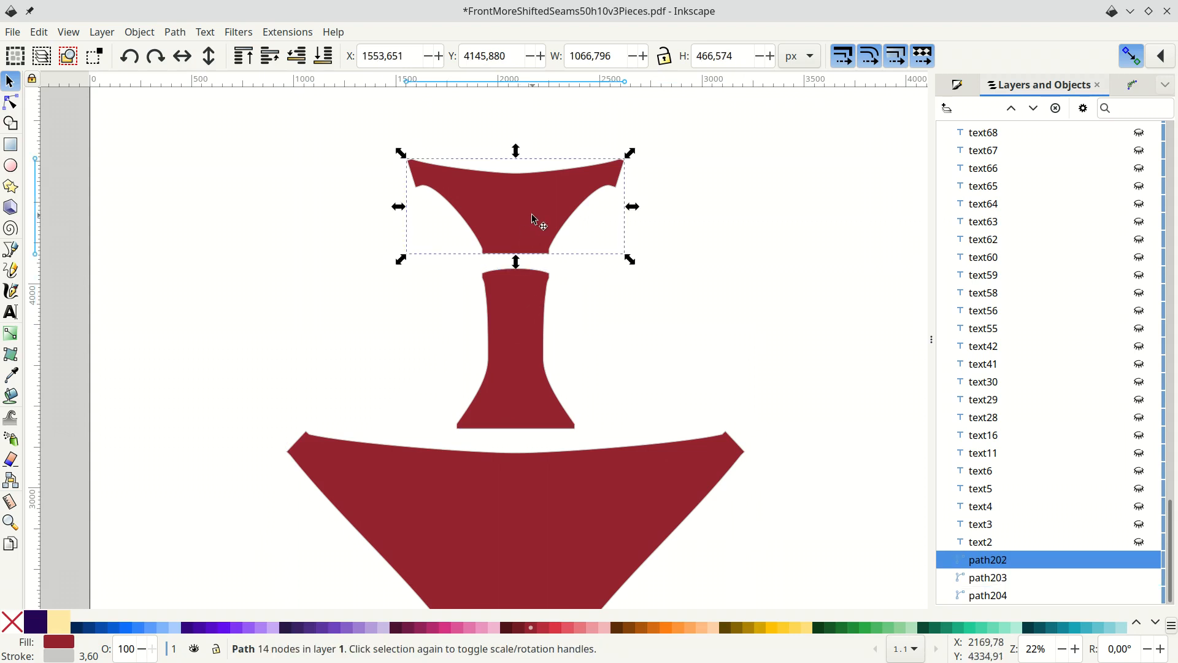
shift+click(513, 315)
shift+click(506, 514)
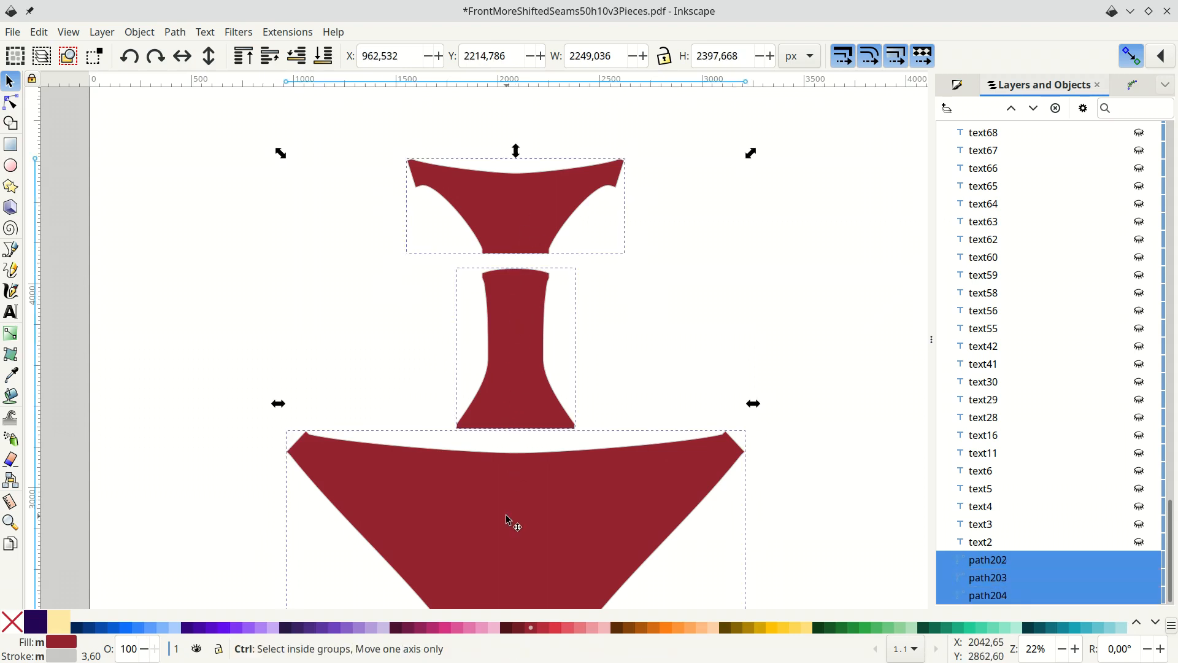
key(ctrl+d)
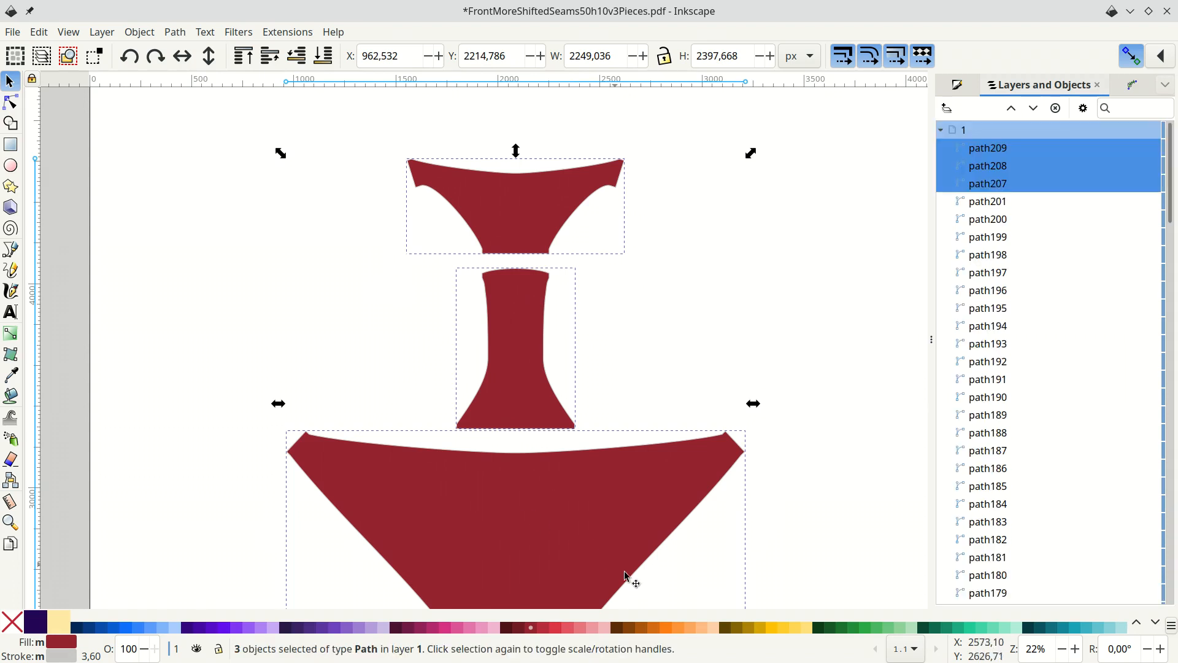
click(665, 637)
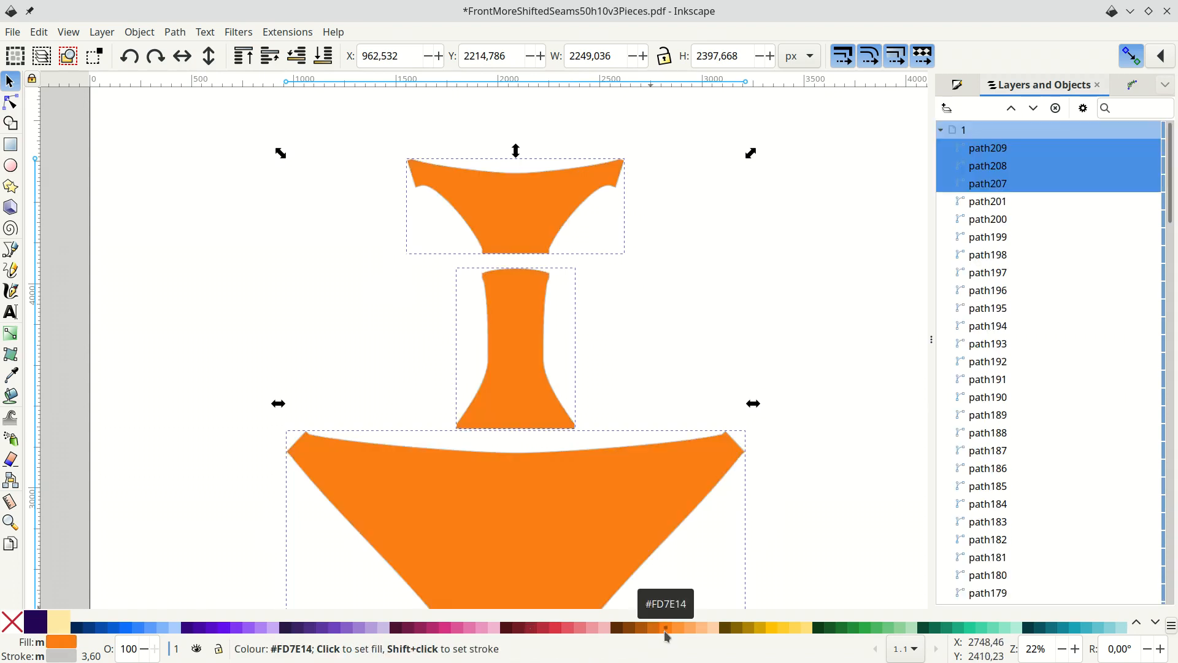
Inset the three orange copies so the dark red originals form a seam-allowance border around them.
click(175, 32)
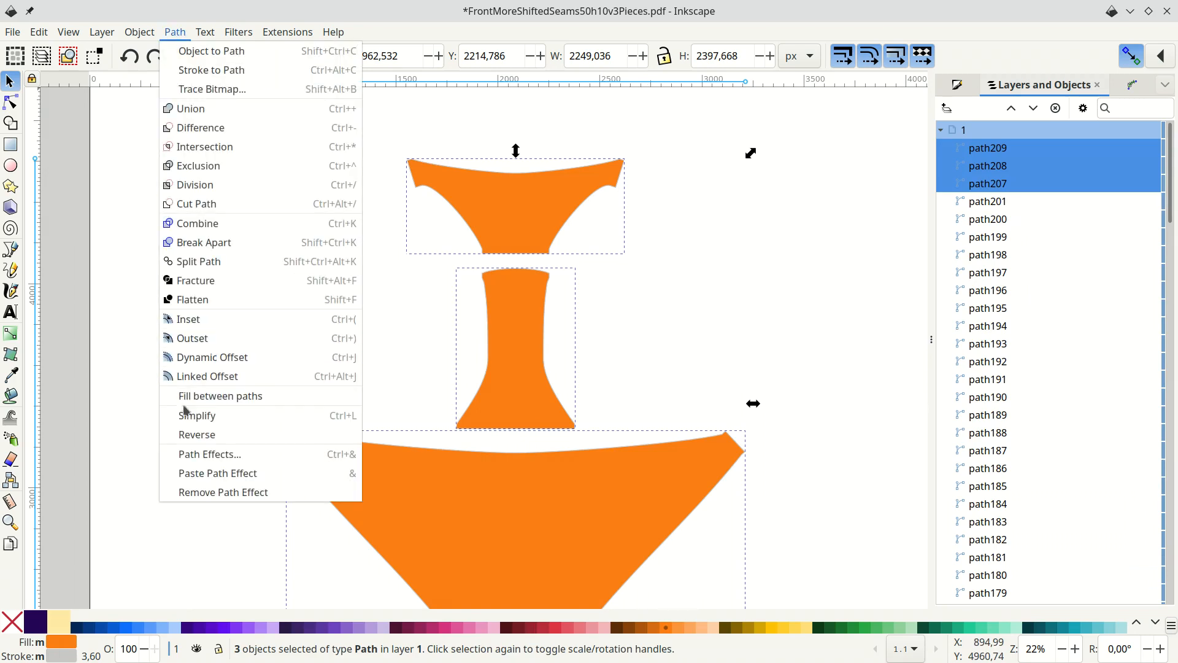
click(188, 319)
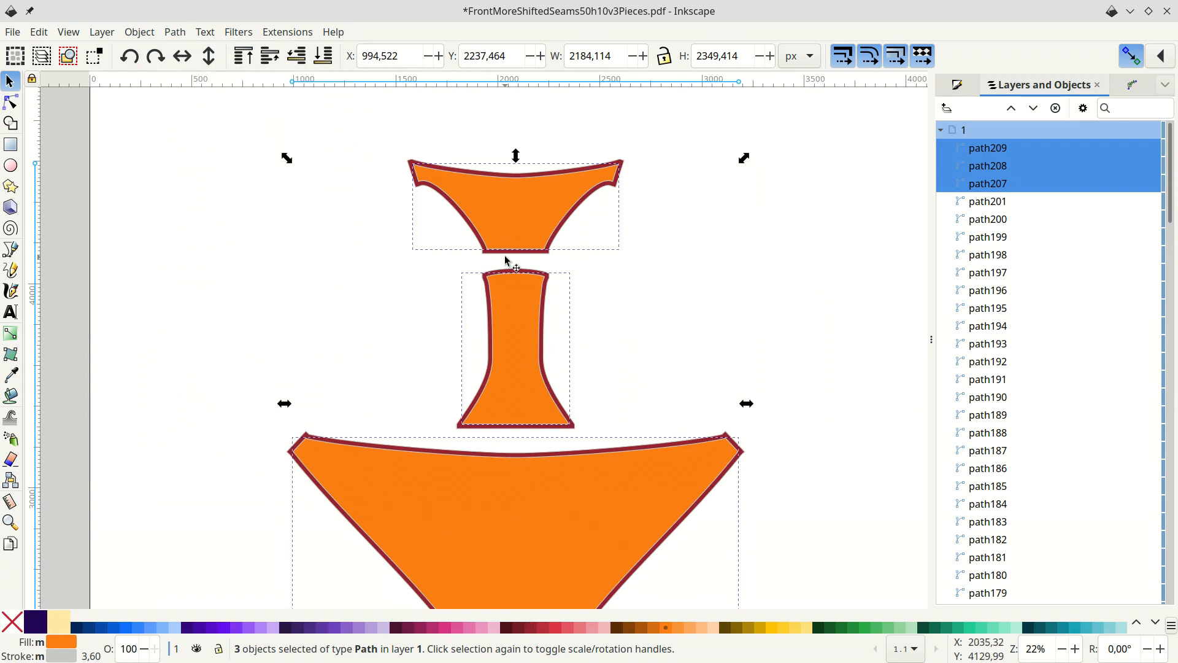
click(691, 267)
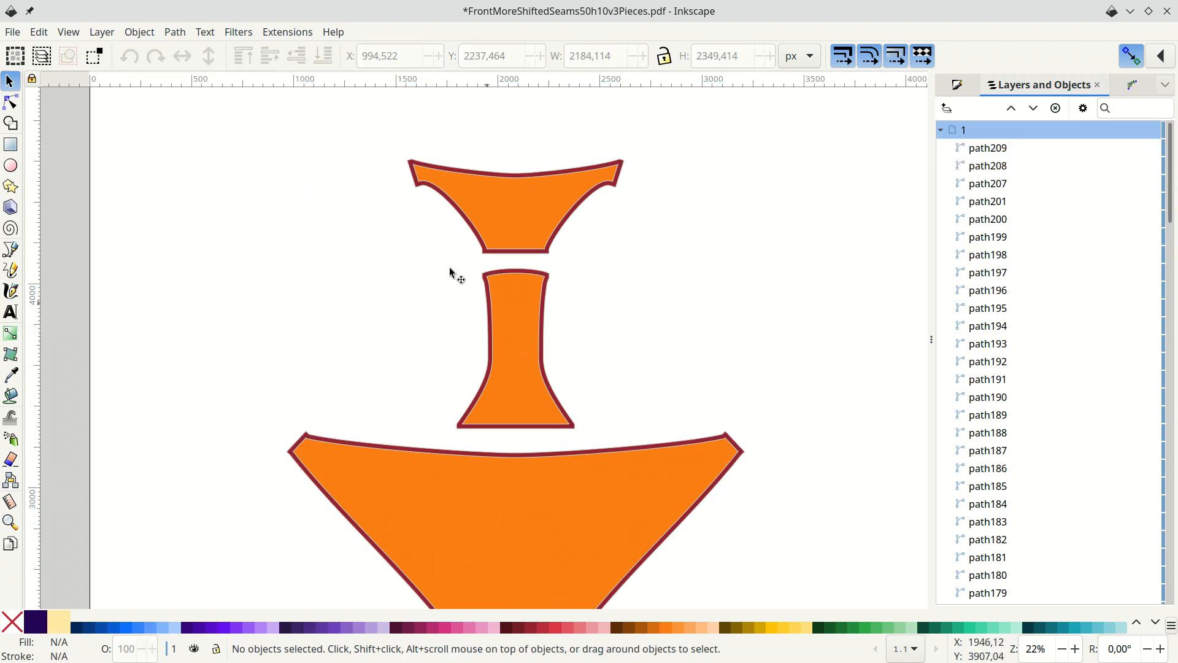
Group each orange copy with its dark red original, making separate groups for the front, gusset and back.
drag(369, 123, 659, 265)
key(ctrl)
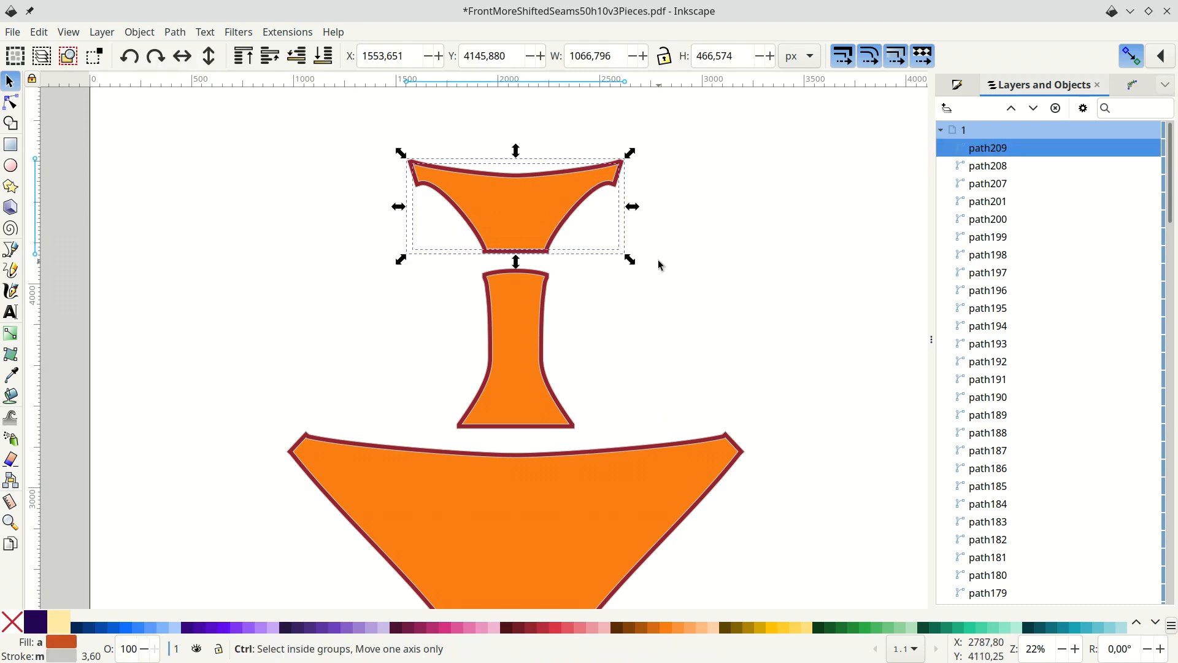
key(ctrl+g)
click(281, 311)
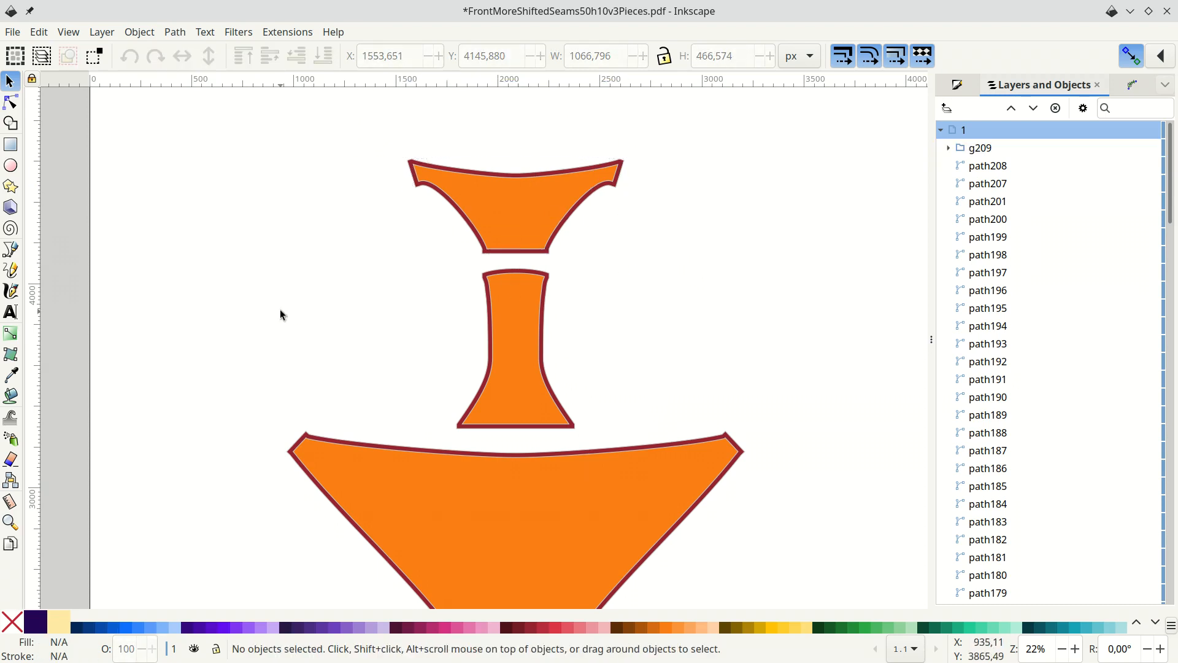
drag(332, 254, 663, 441)
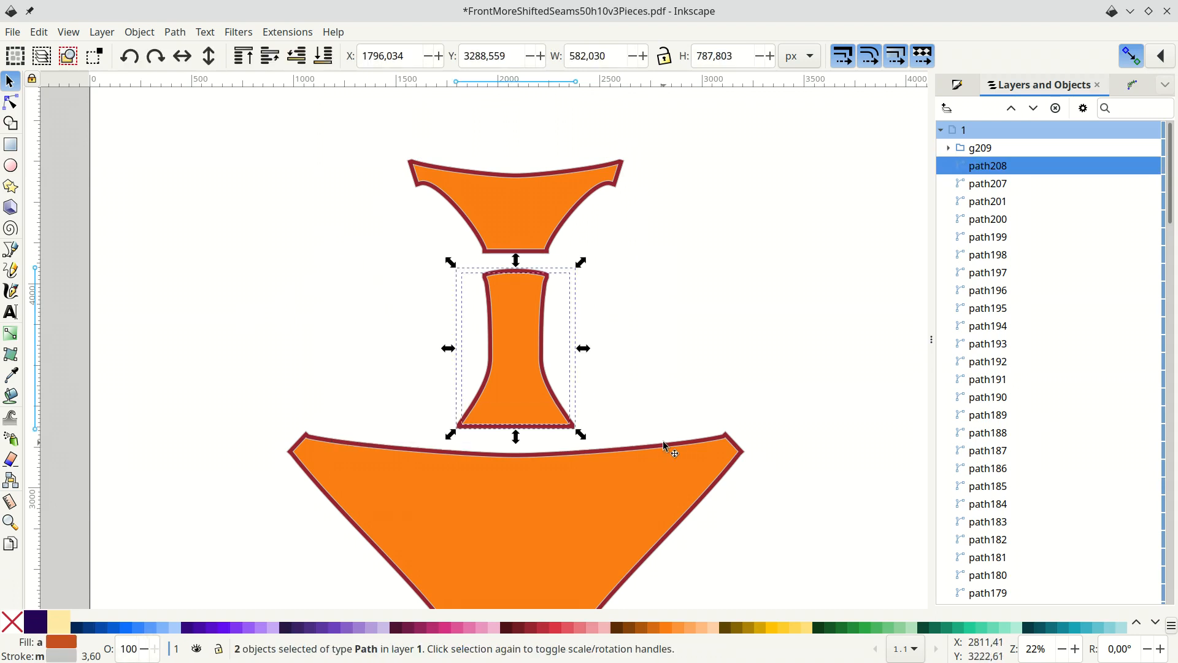
key(ctrl+g)
scroll(645, 361, down, 10)
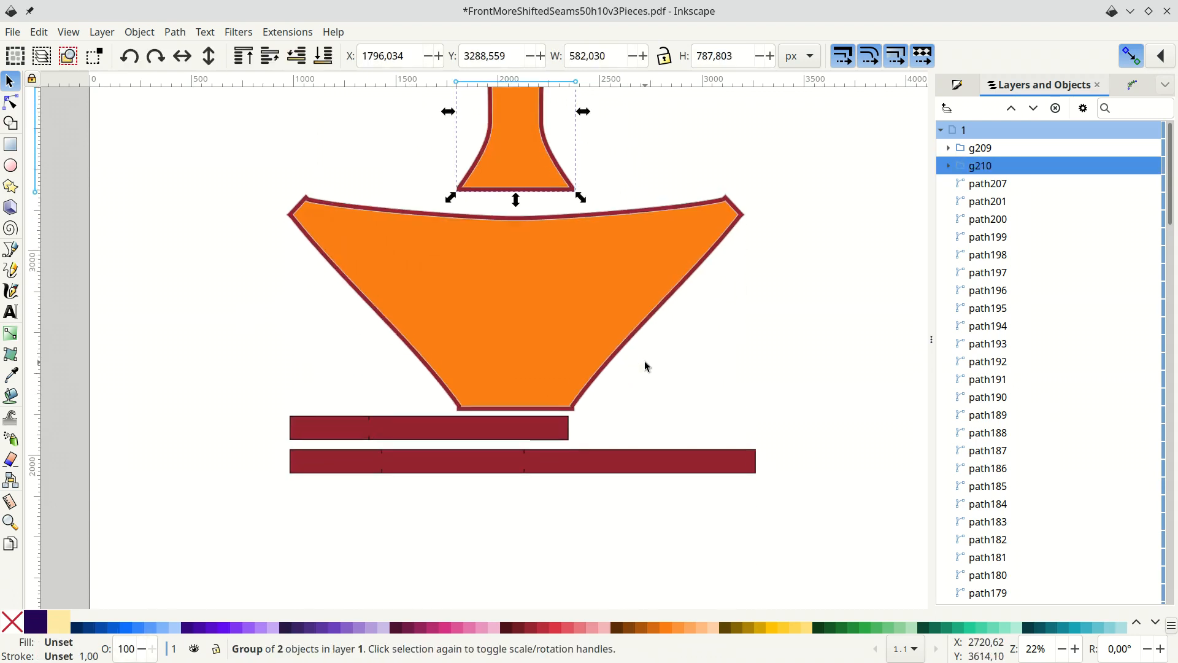
drag(248, 178, 815, 417)
key(ctrl+g)
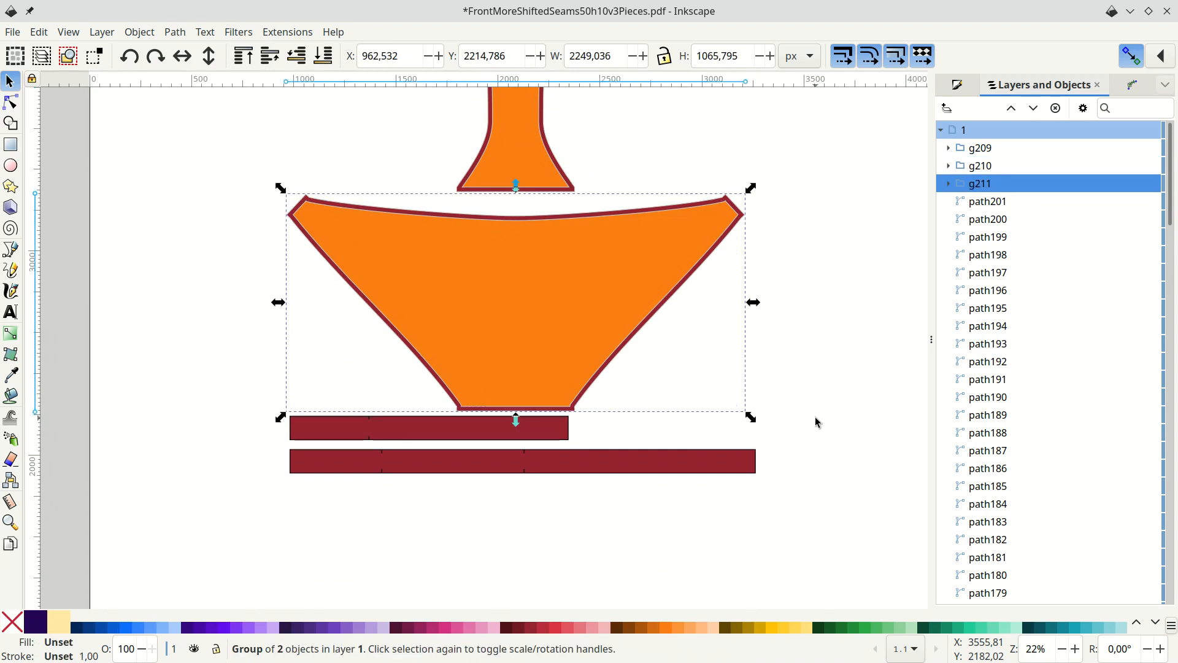
Move the front group beside the back piece, at its upper side-seam corner facing the grid.
scroll(632, 291, up, 10)
scroll(632, 292, up, 1)
scroll(632, 292, left, 2)
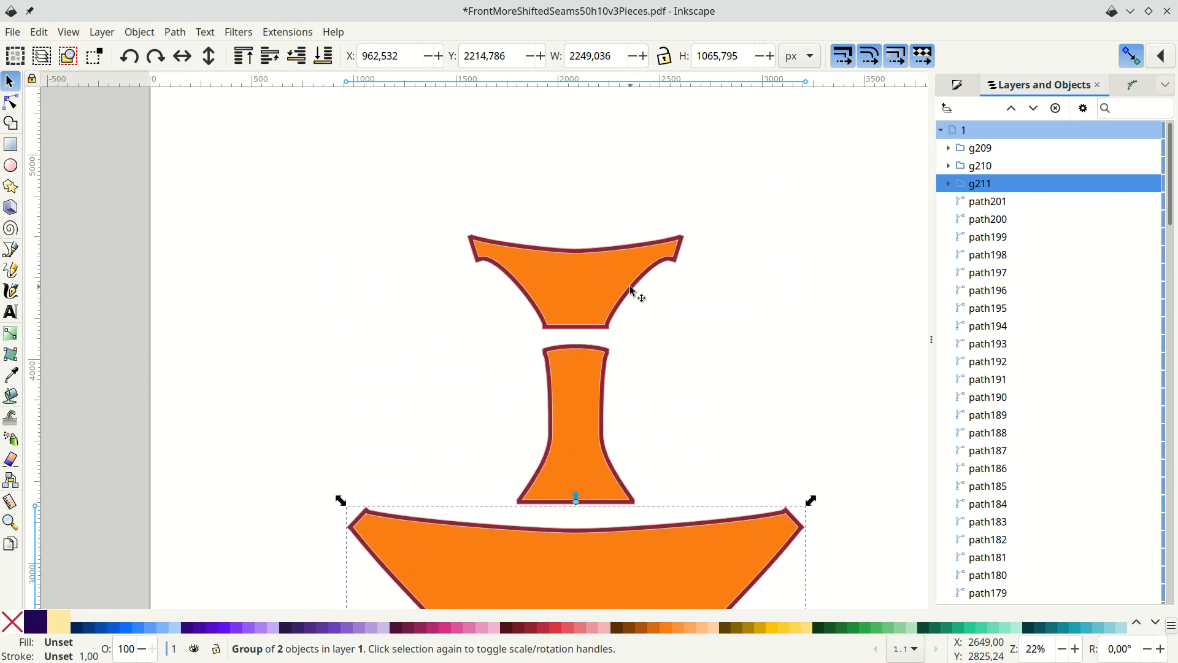
scroll(630, 291, down, 4)
scroll(630, 289, right, 10)
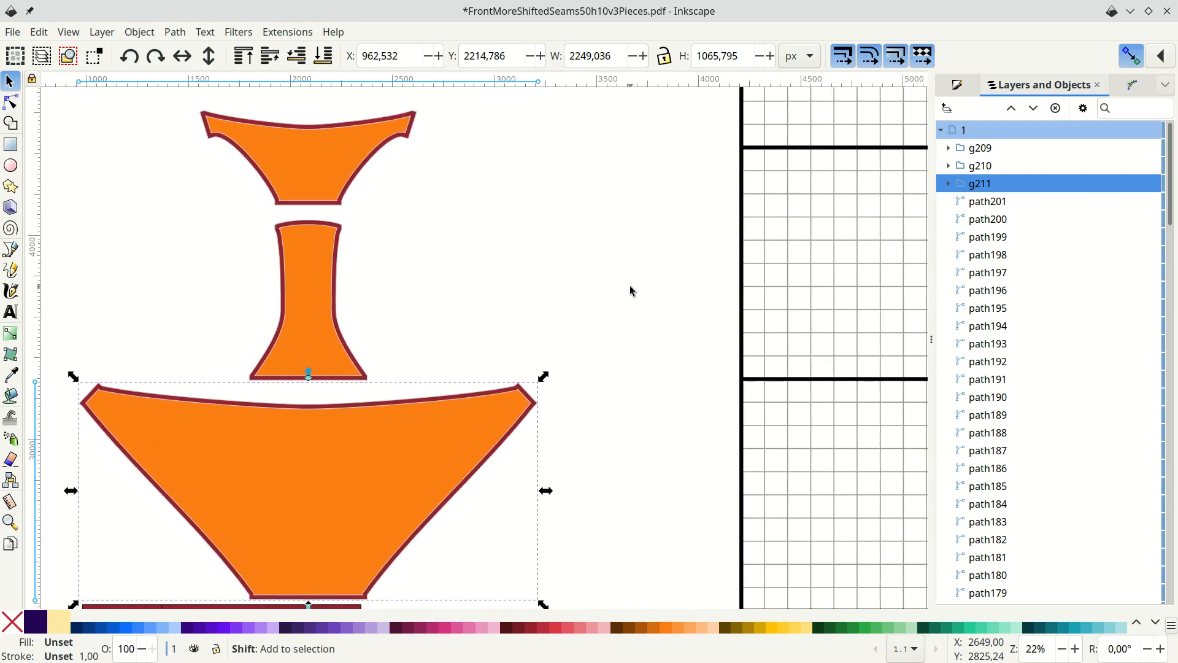
click(272, 138)
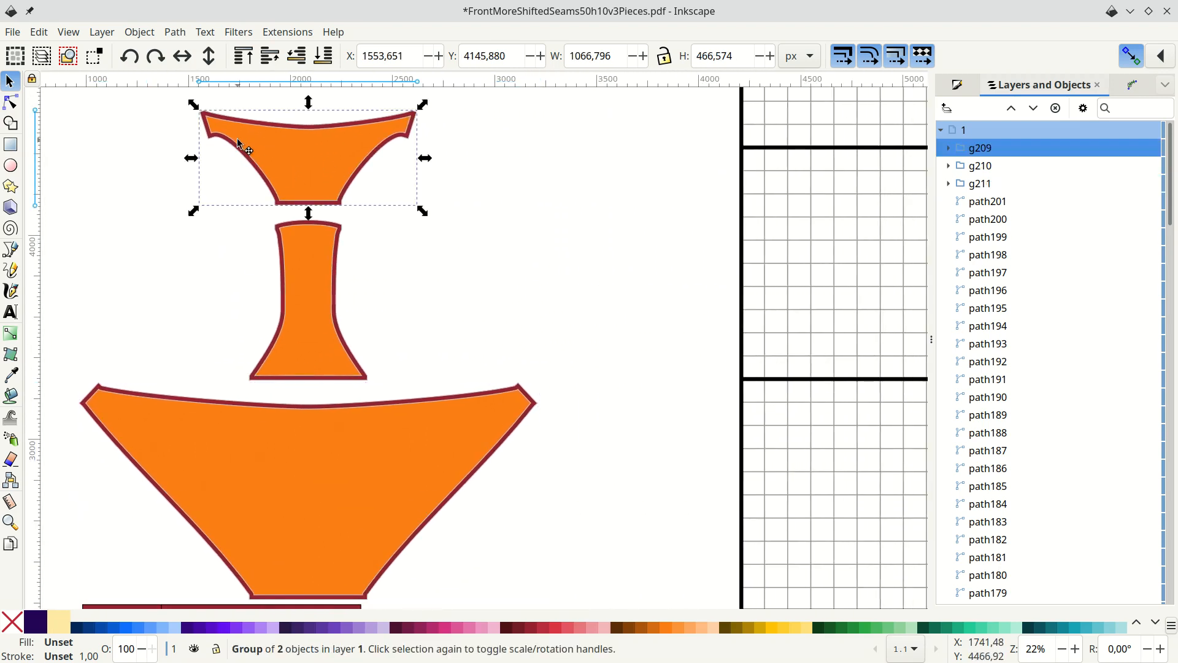
drag(243, 145, 573, 407)
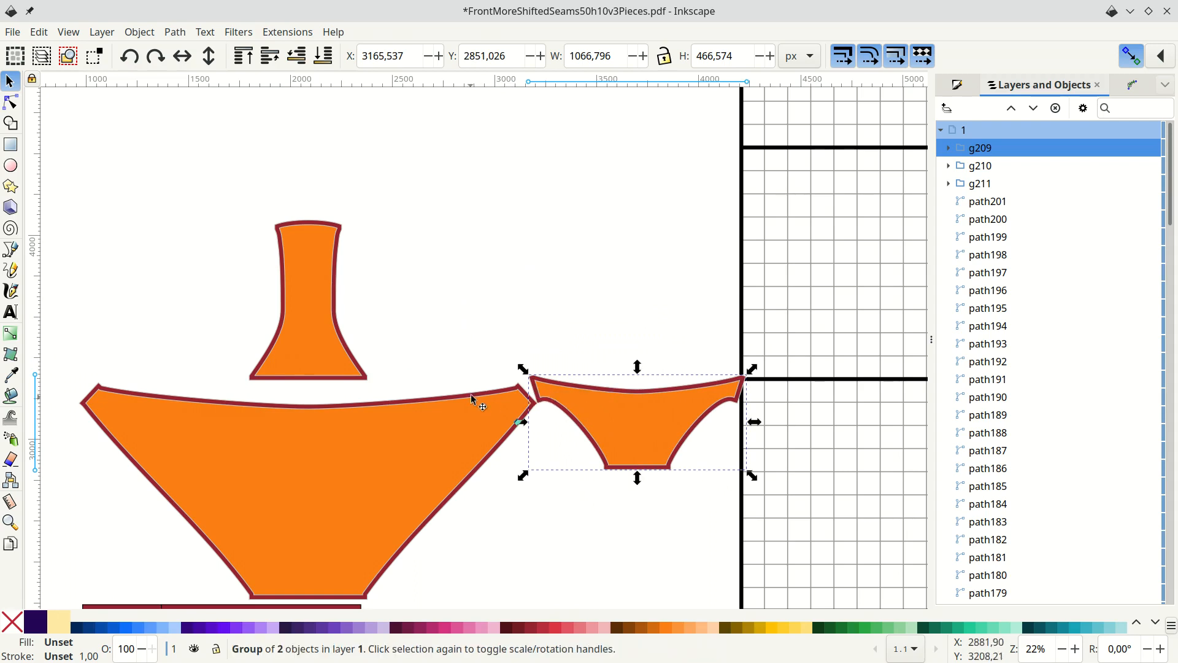
Align the front's upper inner seam corner with the back's and set the front group's opacity to 50%.
scroll(522, 403, up, 6)
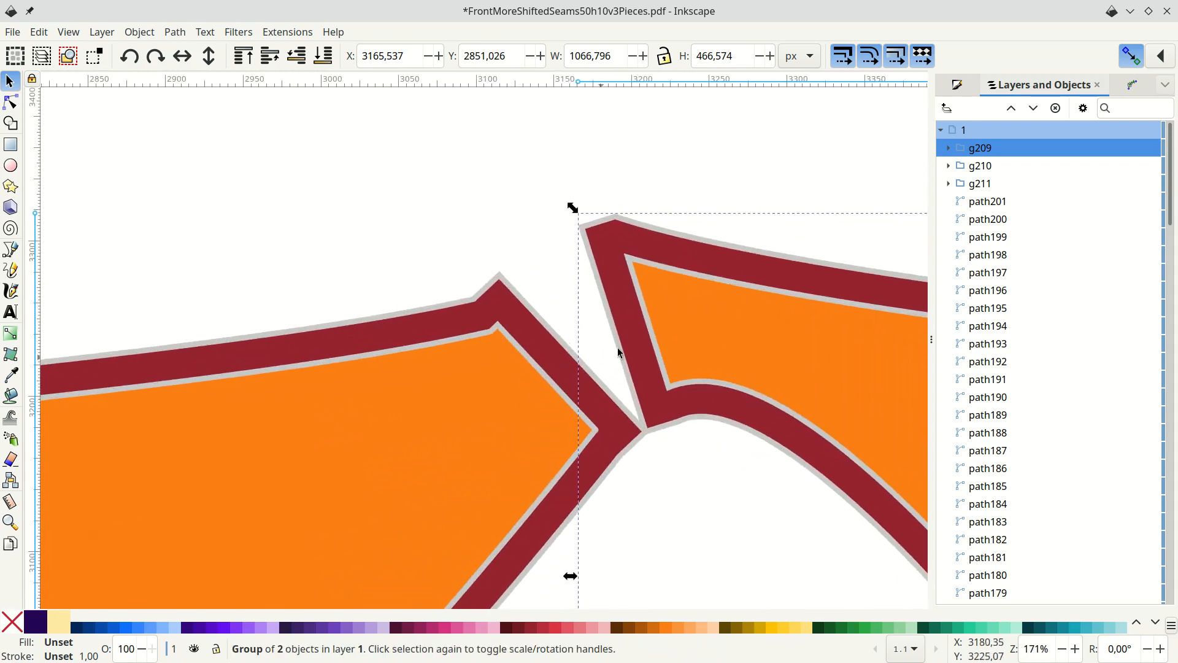
drag(630, 260, 503, 328)
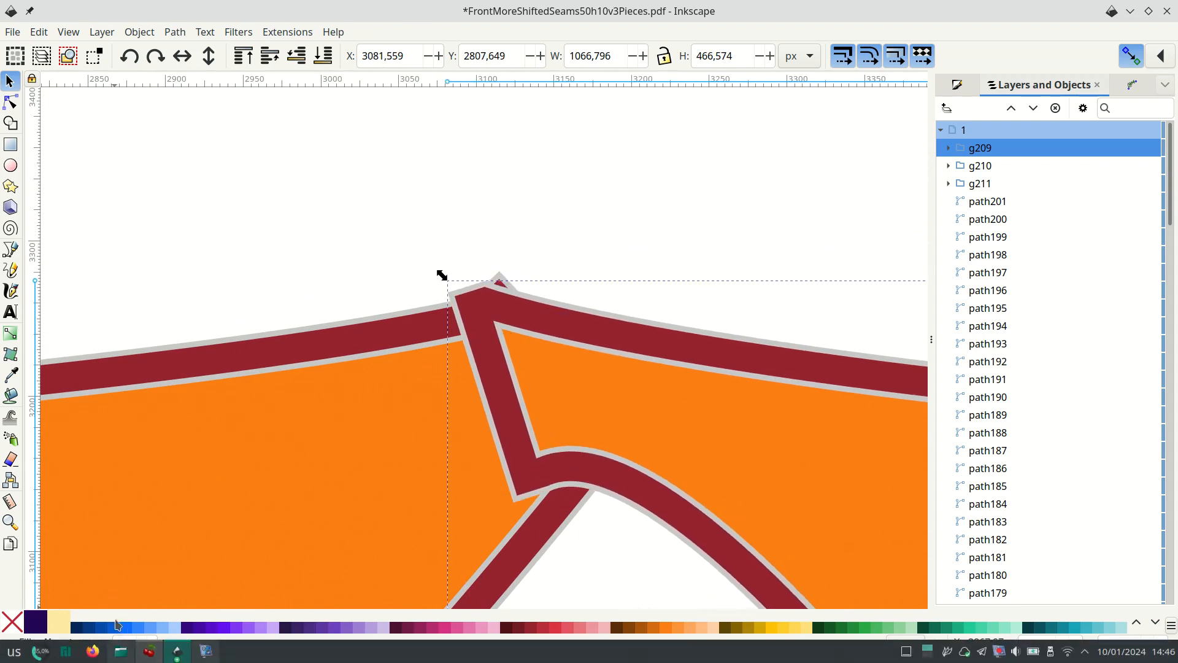
right_click(121, 652)
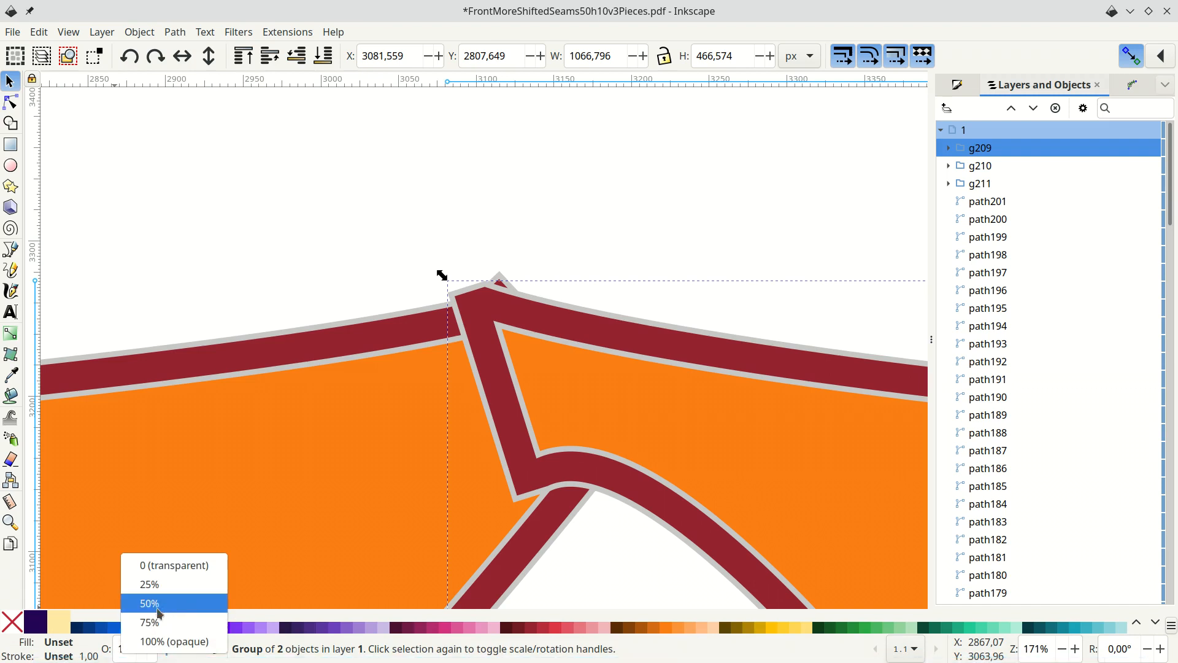
click(176, 605)
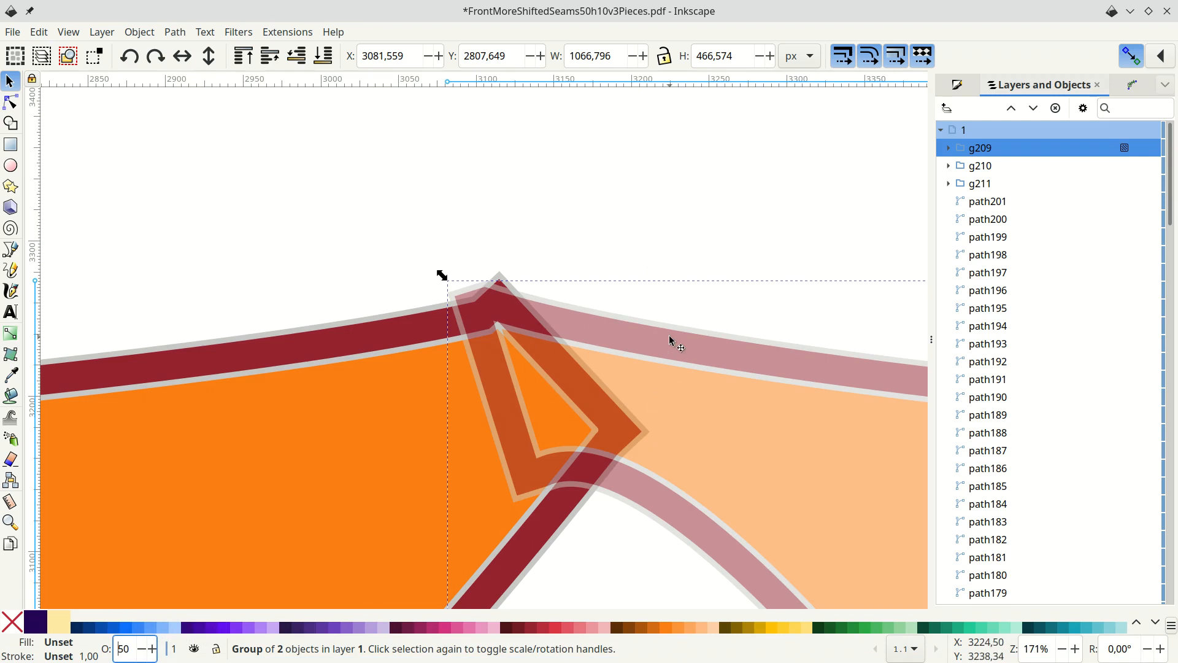
Rotate the front group around the shared upper inner corner until its side seam line lies along the back's.
scroll(672, 341, down, 4)
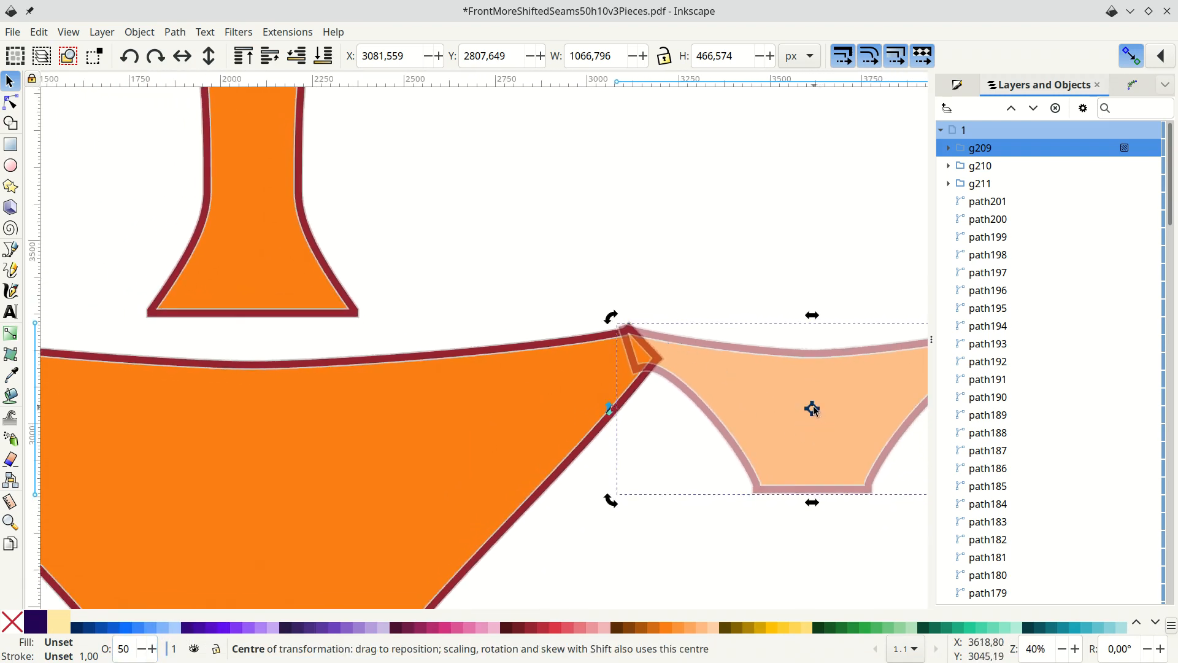
drag(811, 408, 631, 338)
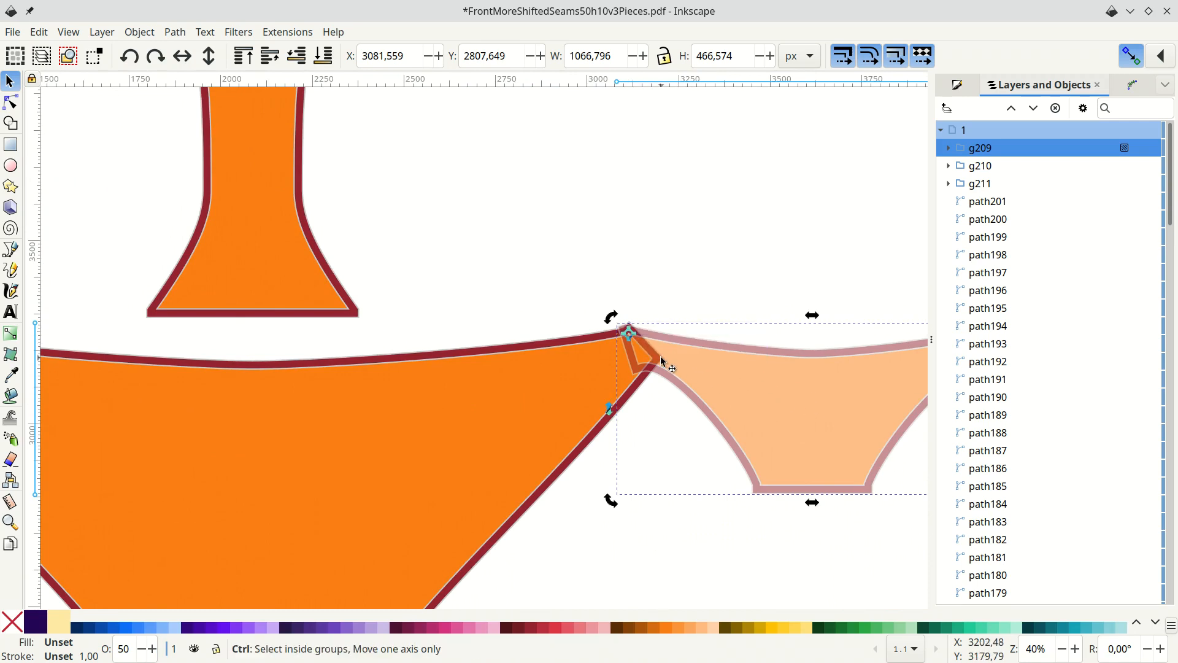
ctrl+scroll(662, 362, up, 2)
ctrl+scroll(661, 362, down, 2)
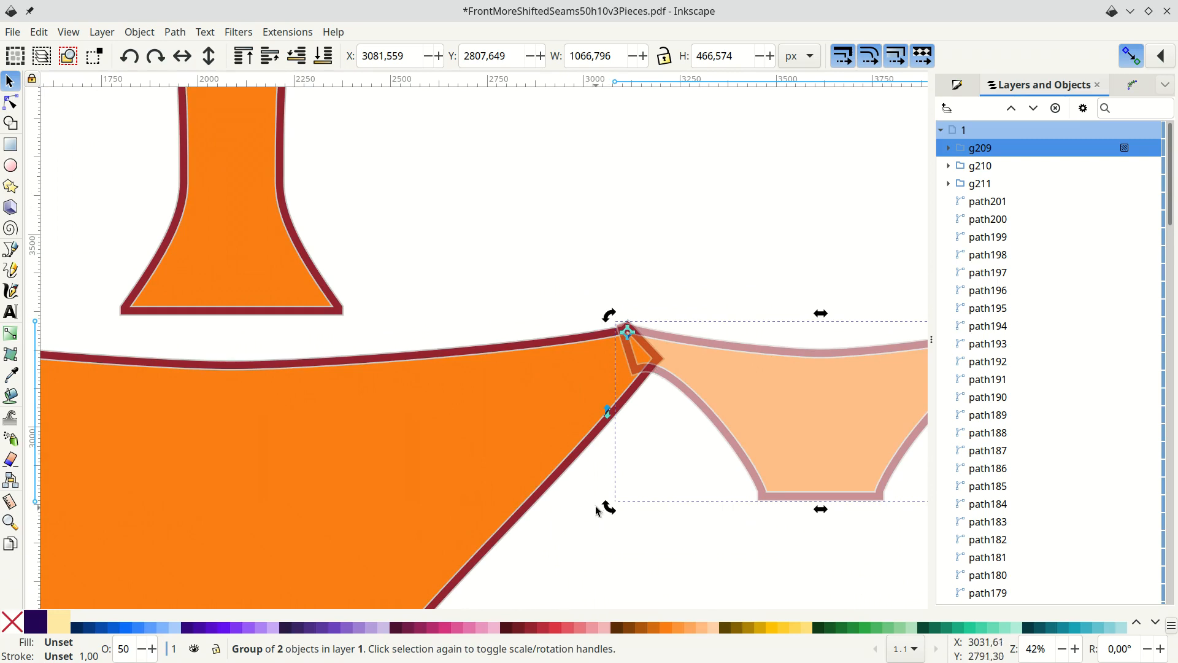
drag(608, 509, 669, 474)
ctrl+scroll(665, 350, up, 6)
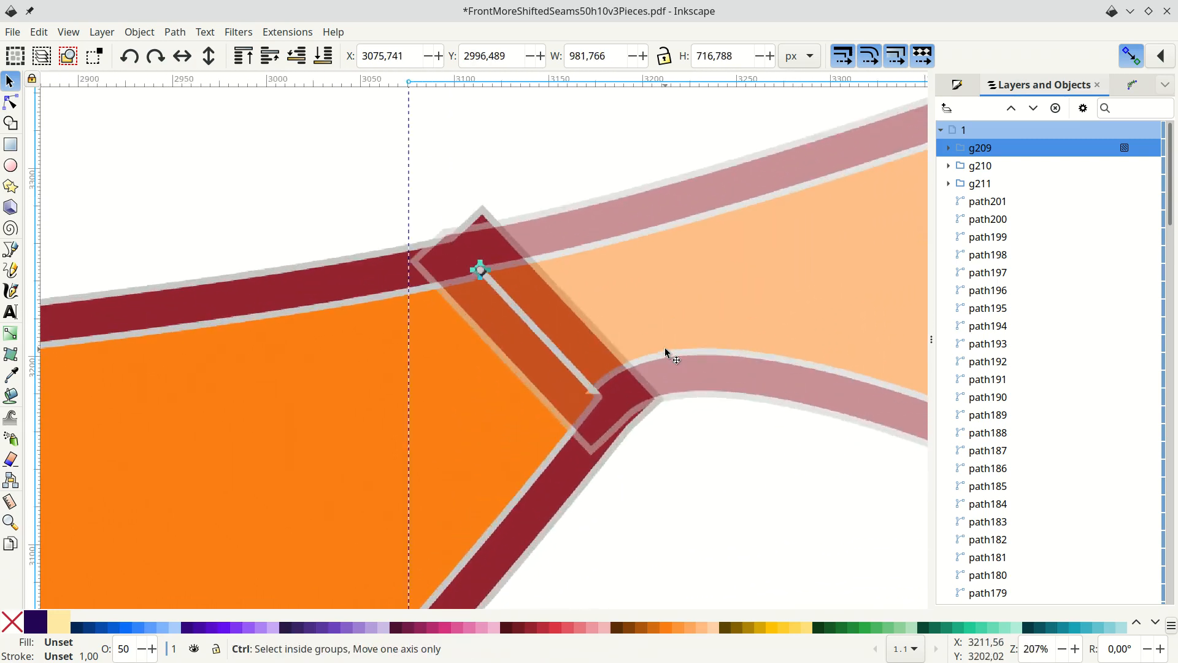
Group the rotated front piece together with the back piece.
ctrl+scroll(664, 348, down, 9)
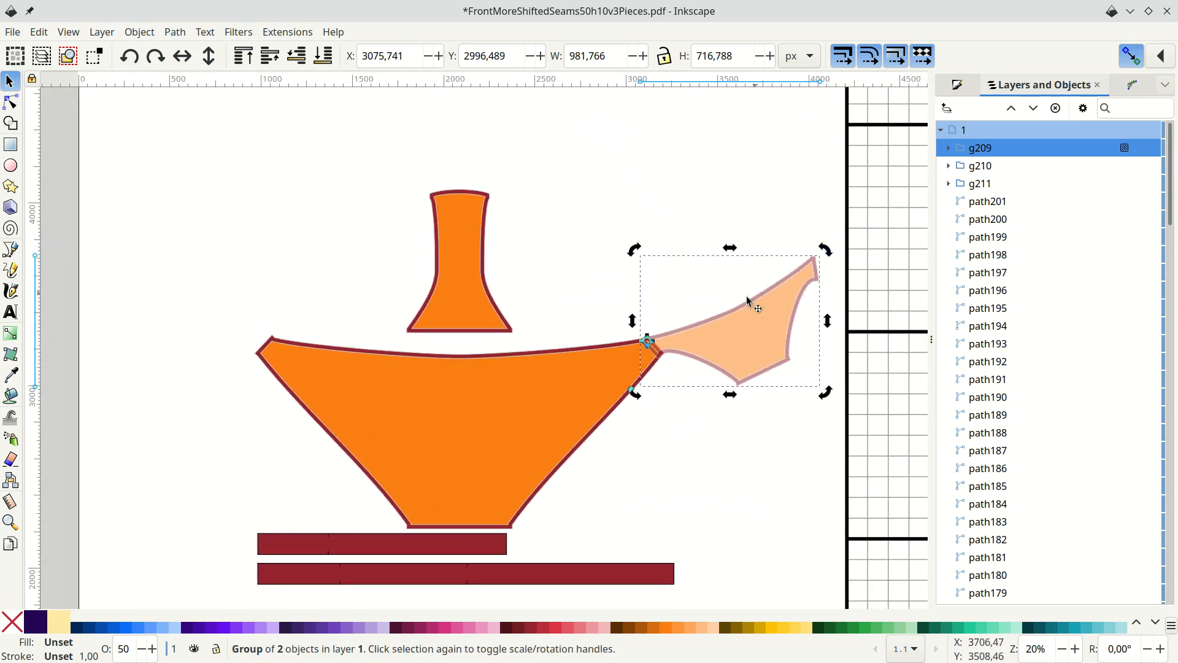
scroll(517, 332, down, 3)
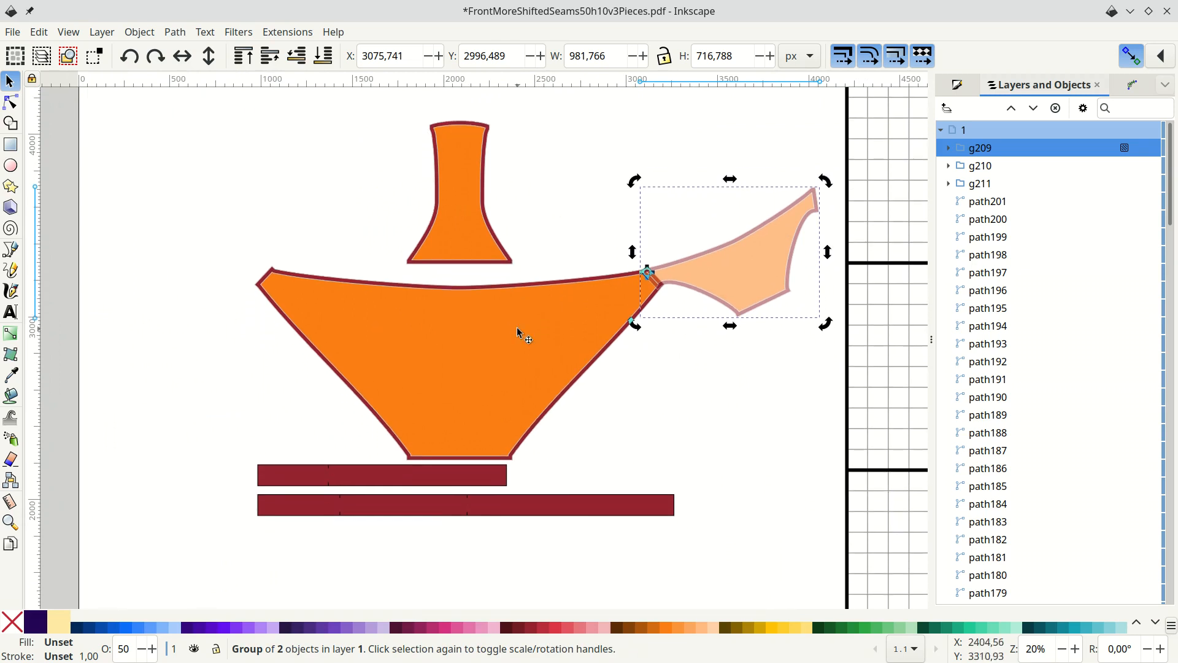
shift+click(545, 337)
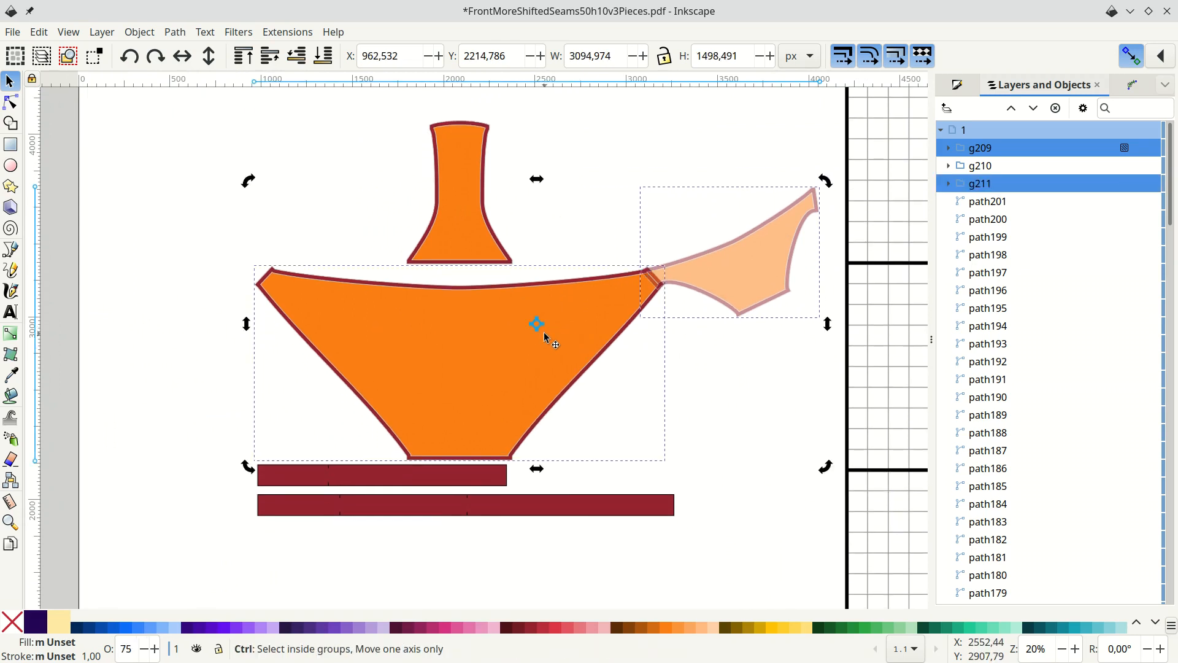
key(ctrl+g)
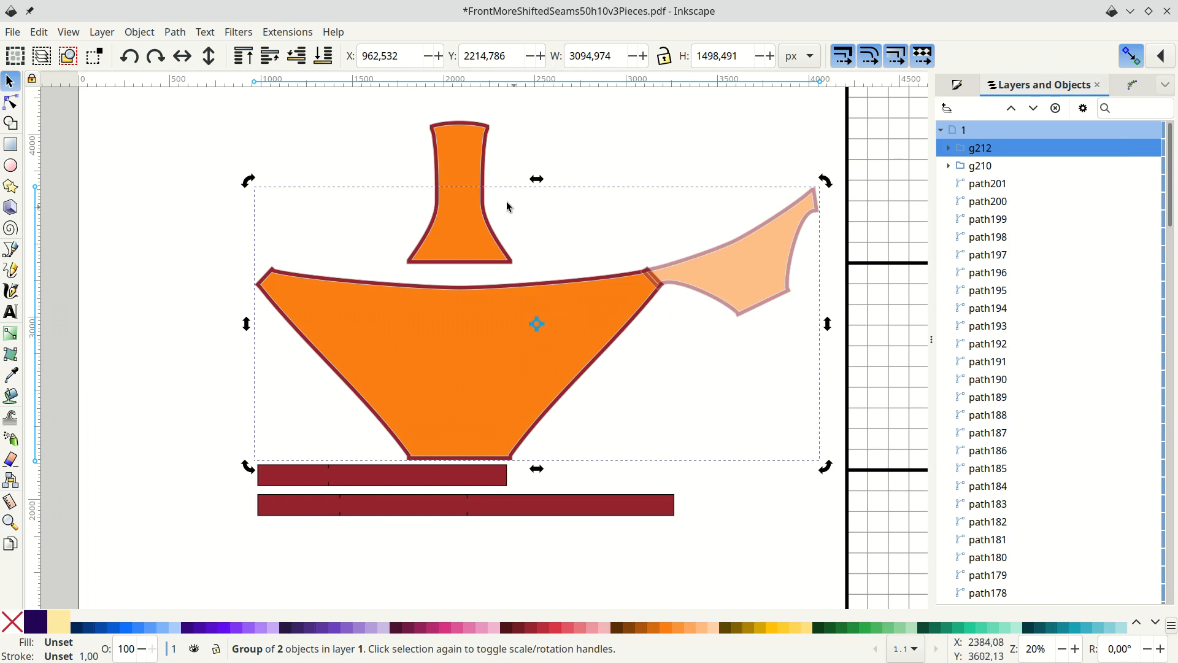
Move the joined front and back upward and place the gusset group just below the front's lower seam edge.
drag(566, 291, 548, 160)
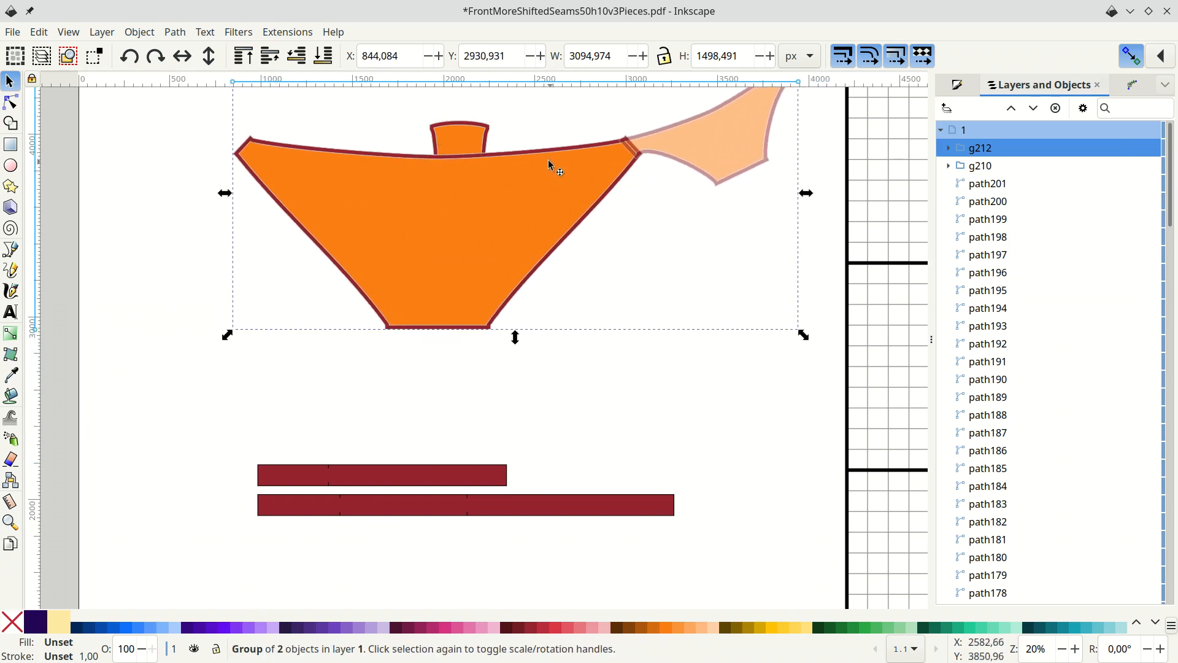
click(459, 140)
drag(461, 142, 749, 211)
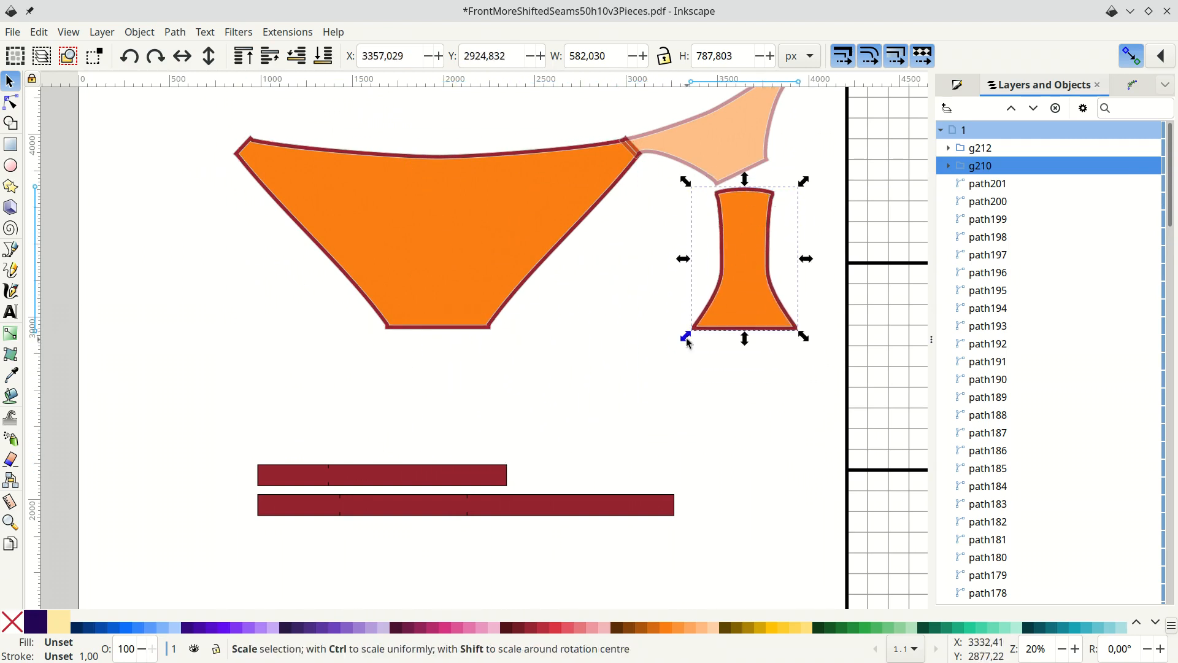
Move the gusset group until its upper inner seam corner coincides with the front's lower inner seam corner.
ctrl+scroll(759, 207, up, 3)
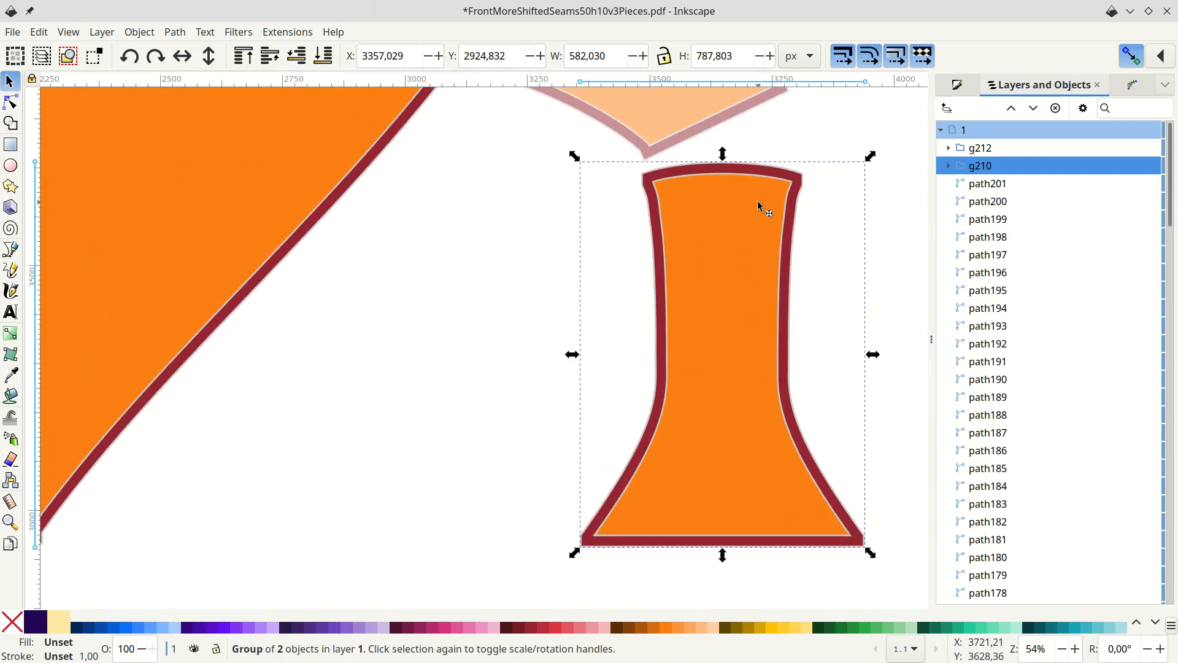
drag(761, 209, 771, 166)
scroll(771, 167, up, 6)
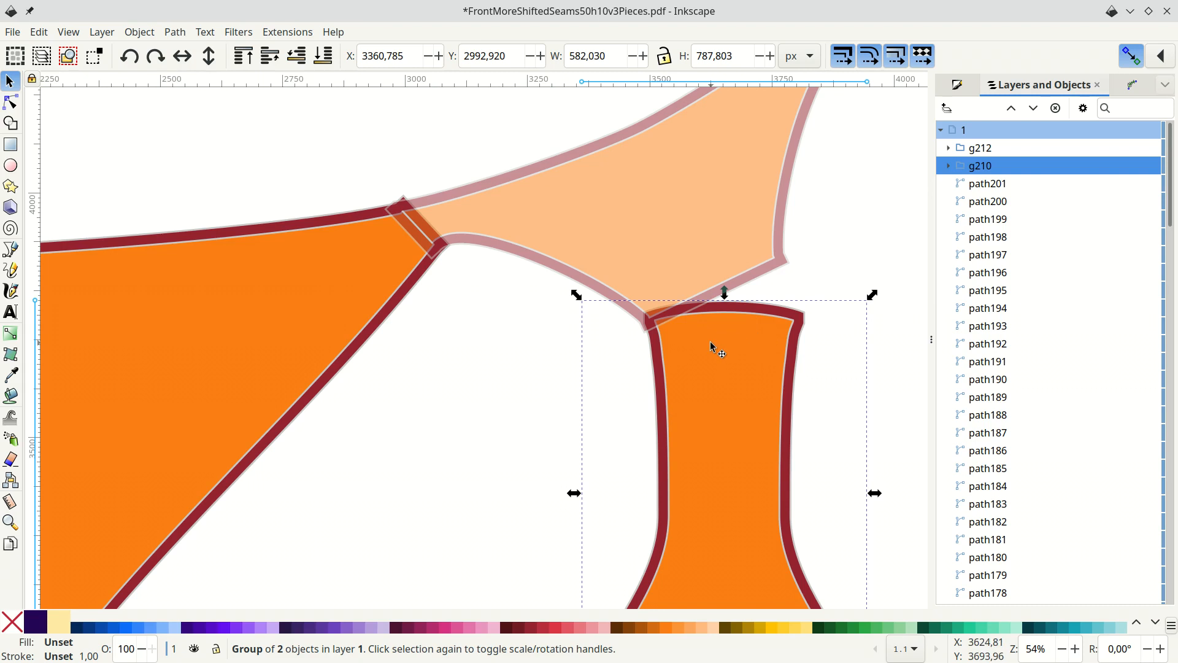
drag(672, 344, 675, 358)
ctrl+scroll(616, 326, up, 1)
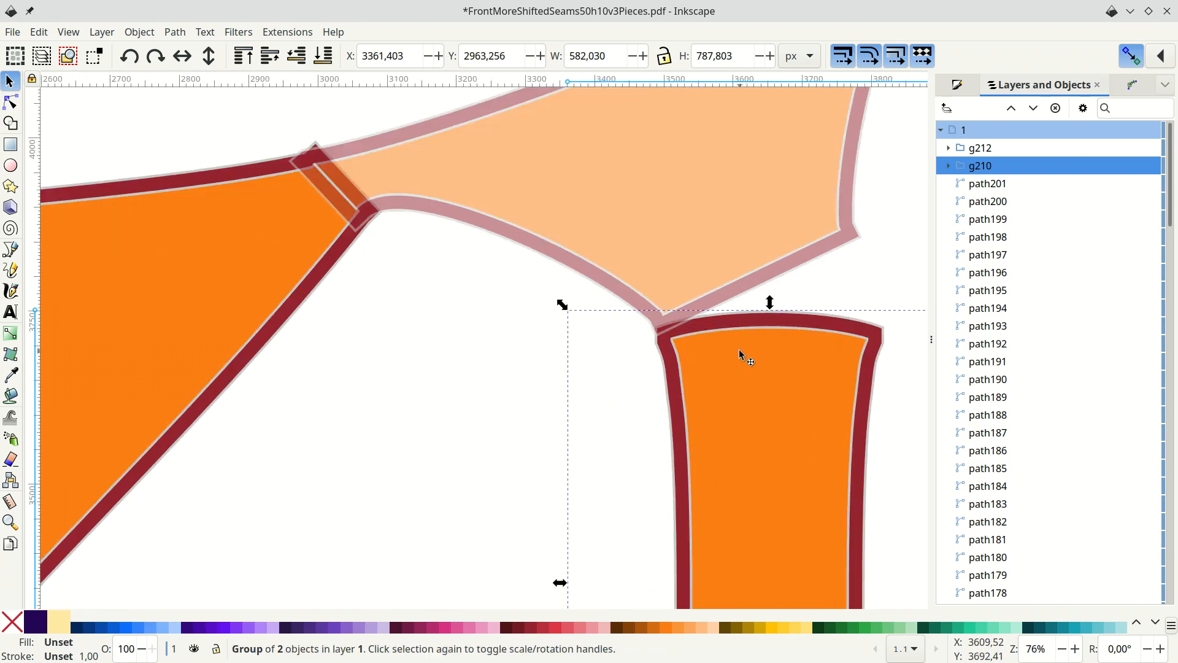
ctrl+scroll(698, 325, up, 3)
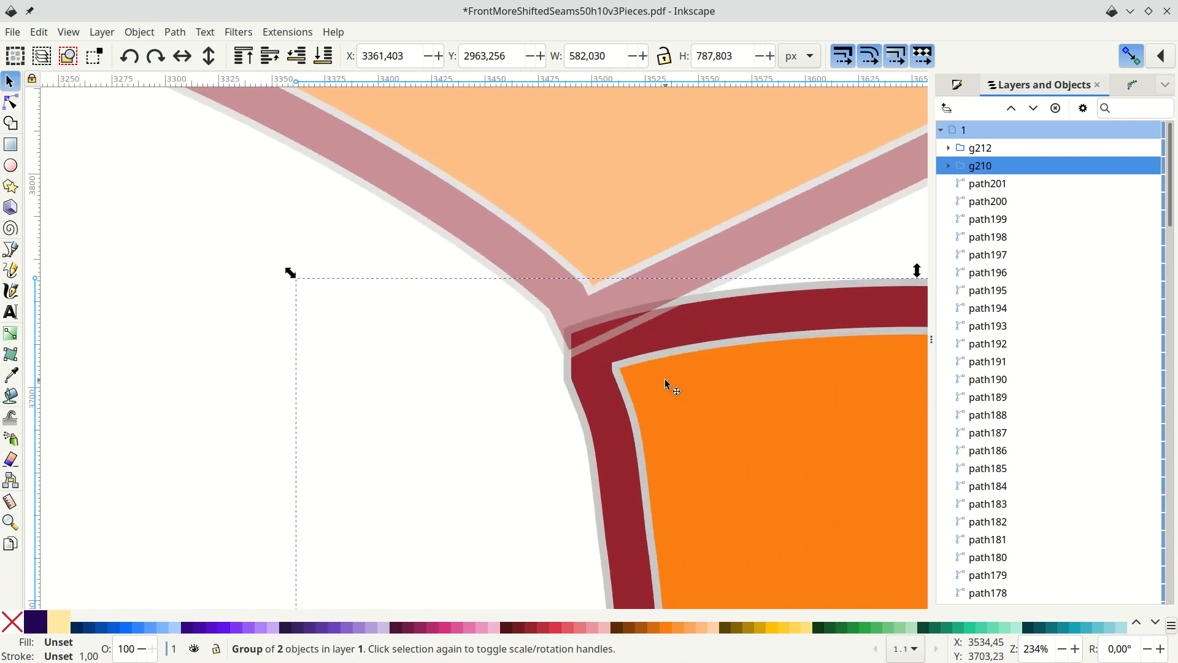
drag(621, 368, 591, 295)
ctrl+scroll(702, 281, down, 2)
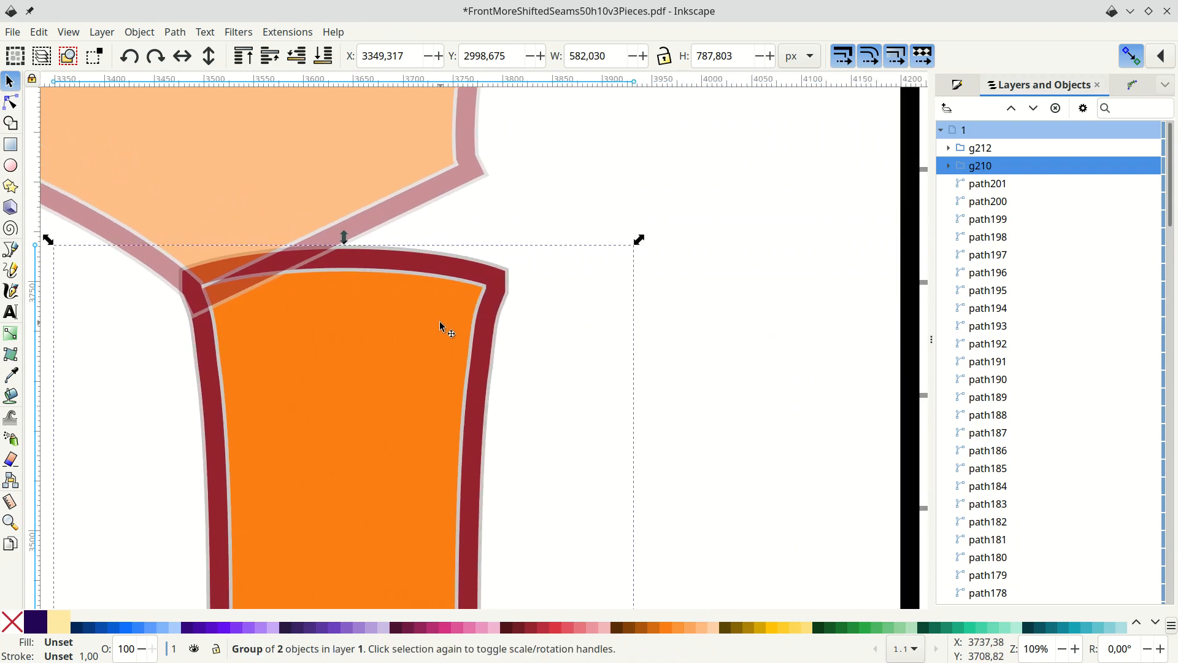
Rotate the gusset around the shared inner corner until it meets the front's lower seam, and restore the front's opacity to 100%.
scroll(441, 326, down, 5)
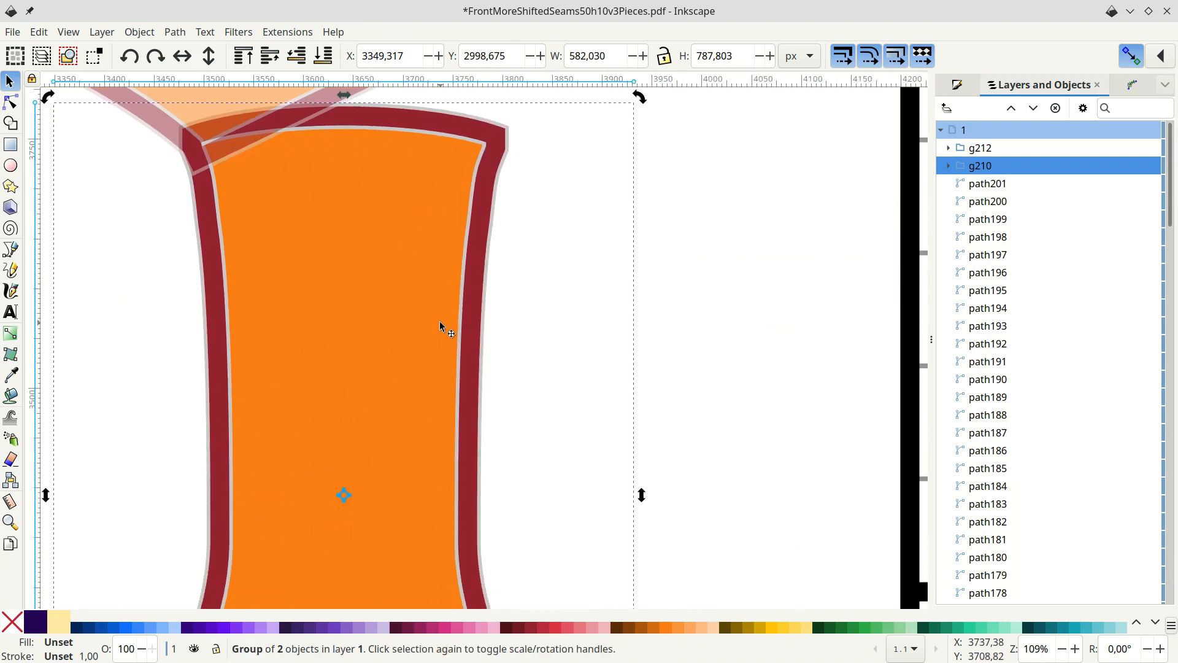
drag(343, 495, 204, 142)
scroll(359, 193, up, 5)
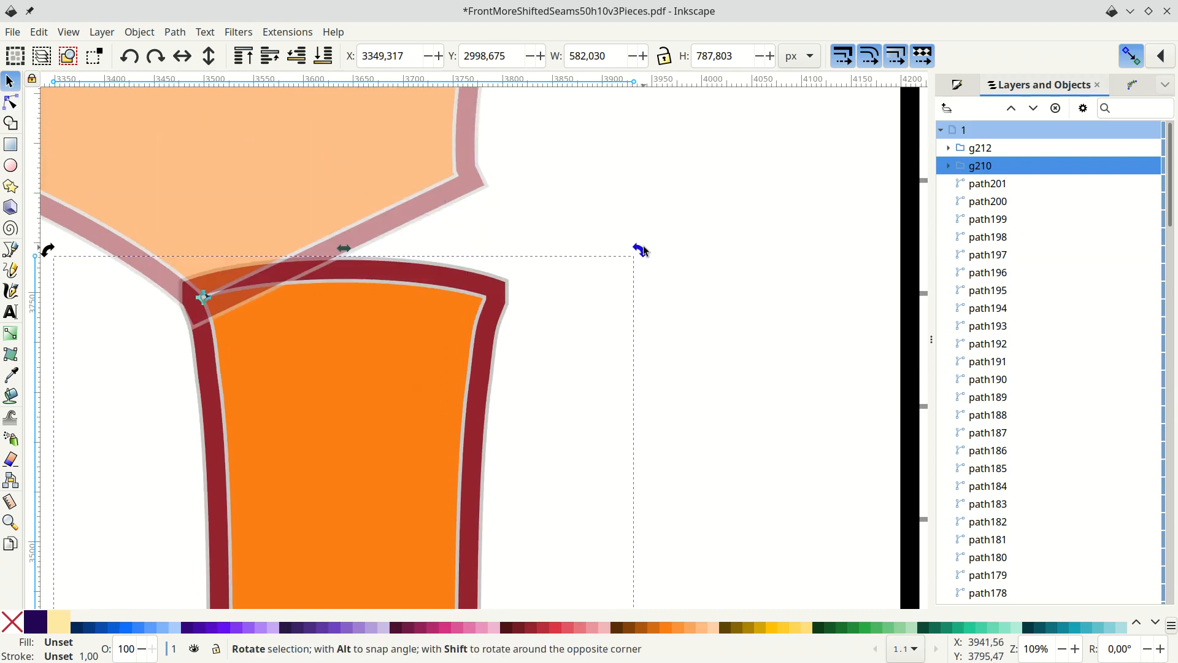
drag(642, 250, 517, 107)
scroll(539, 226, down, 5)
click(540, 226)
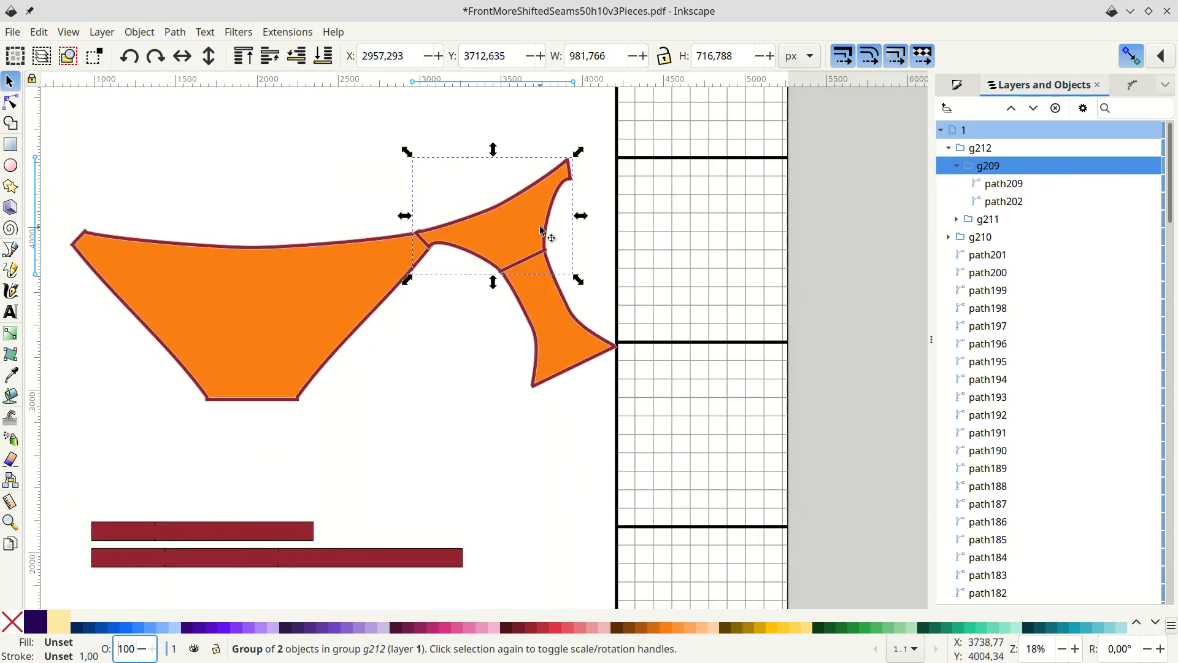
click(447, 315)
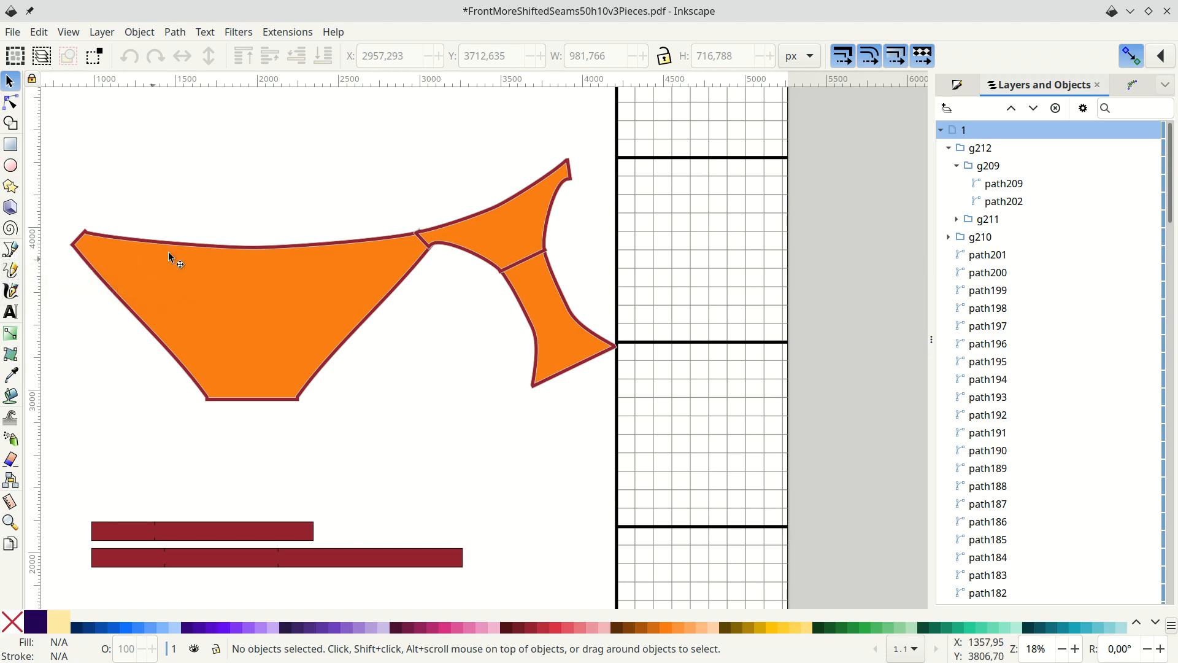
Draw an open path of straight segments along the waist edge, from the back's far upper corner to the front's upper tip.
key(b)
scroll(79, 247, up, 4)
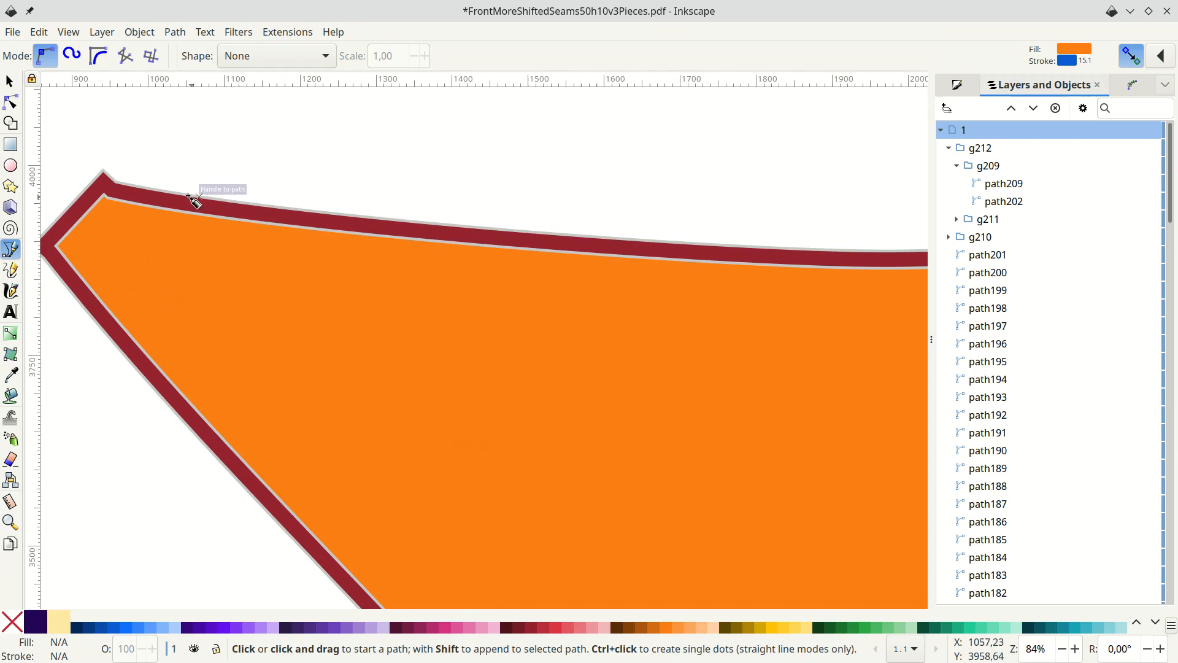
click(102, 170)
click(591, 236)
scroll(700, 211, down, 2)
scroll(701, 211, right, 10)
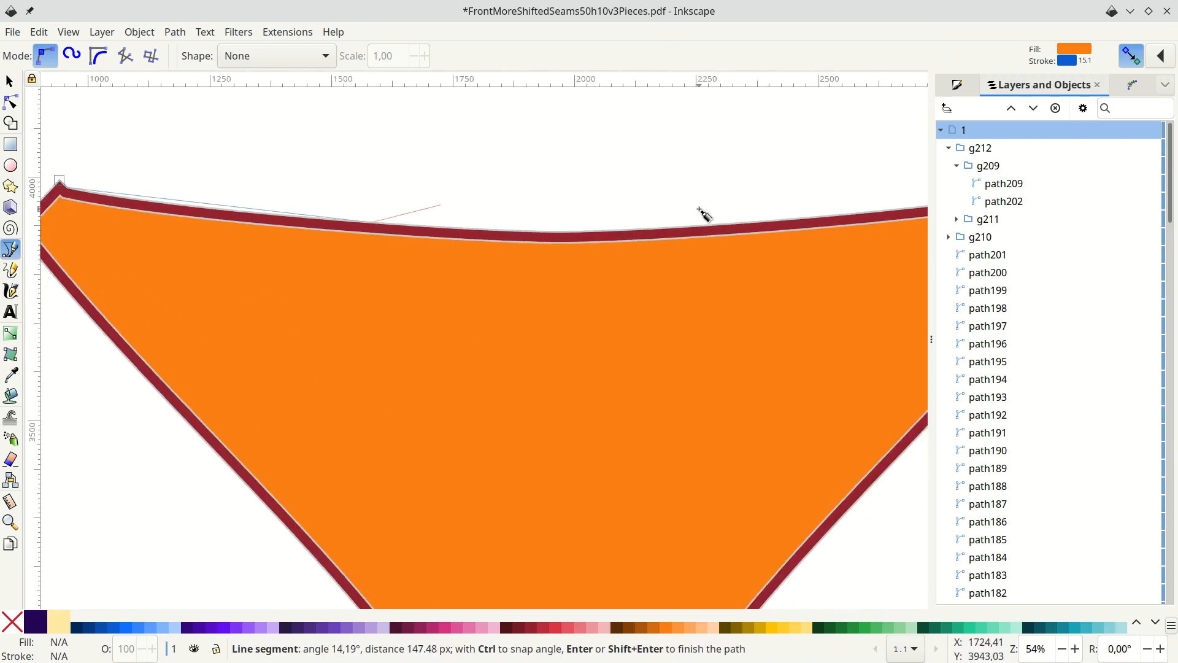
click(620, 221)
click(907, 193)
scroll(907, 194, right, 8)
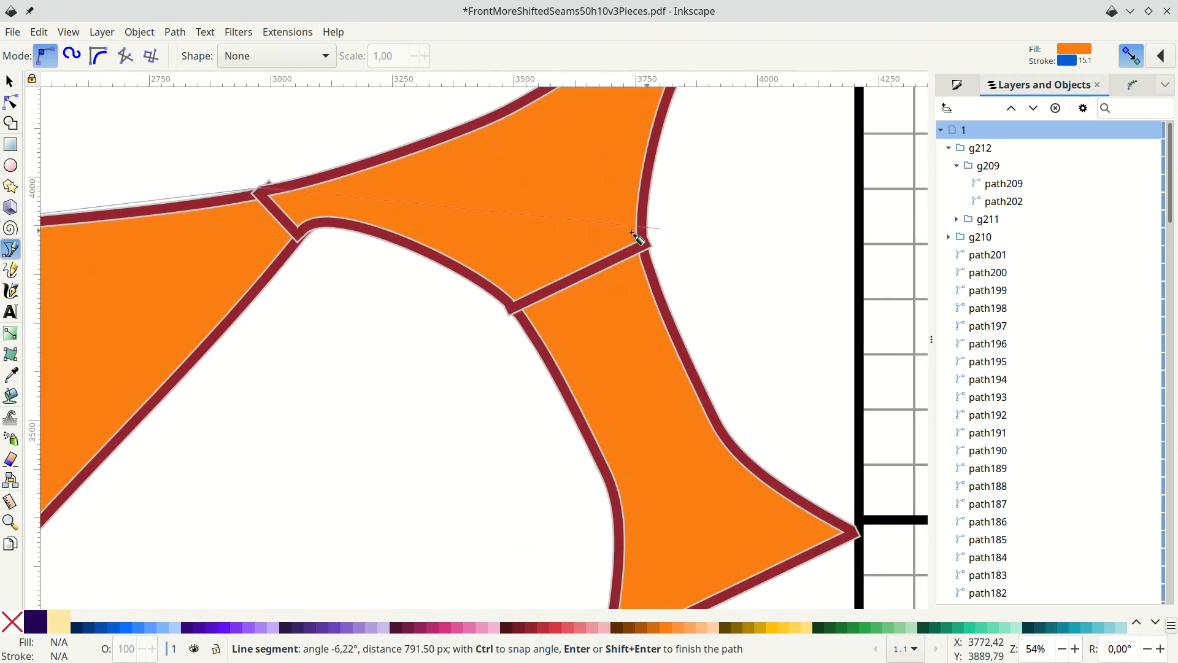
scroll(506, 250, up, 2)
click(493, 226)
scroll(670, 112, up, 2)
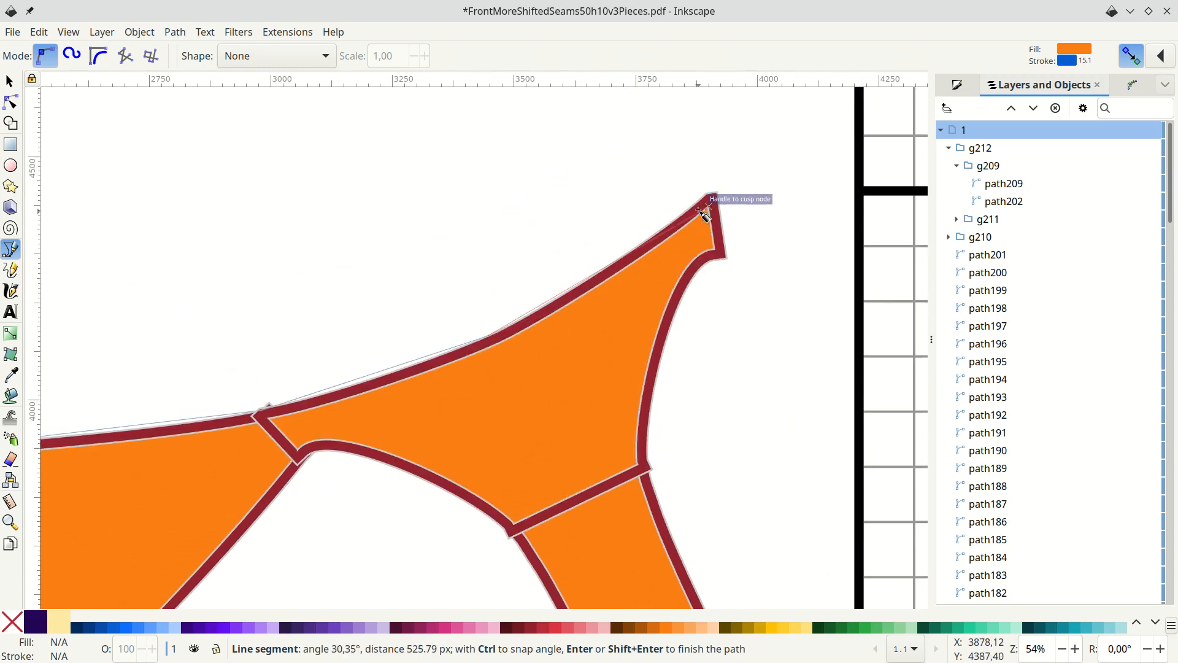
double_click(707, 193)
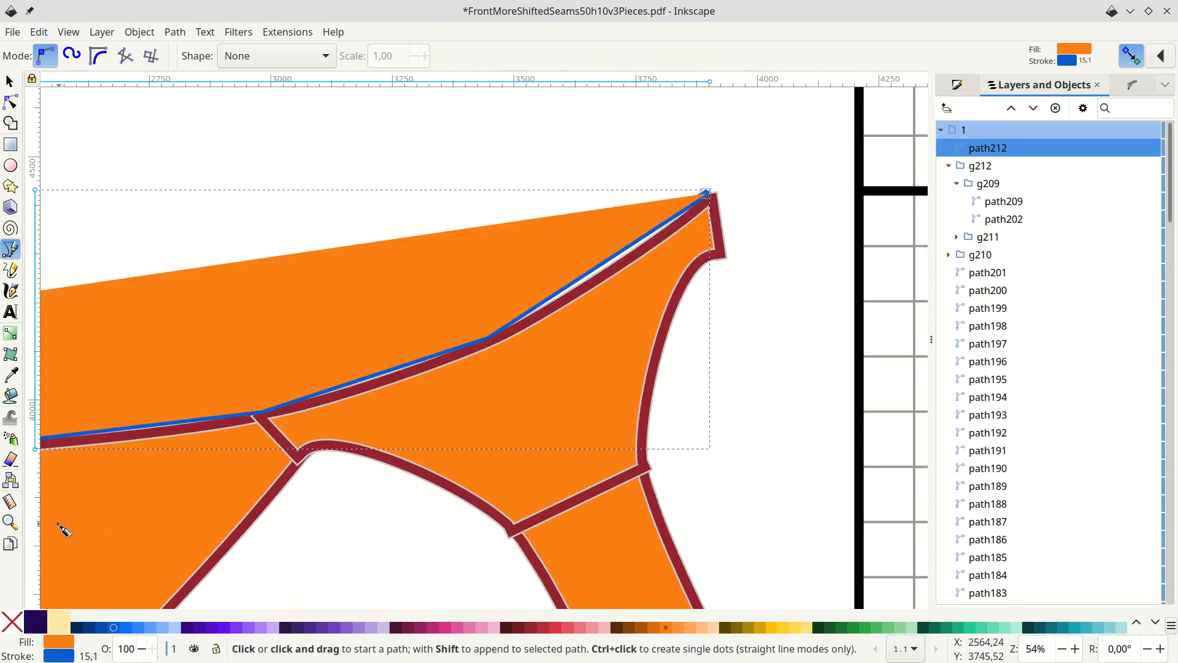
Remove the waist path's fill and bend its segments to follow the upper edges of the front and back.
click(12, 621)
click(11, 102)
drag(580, 270, 605, 257)
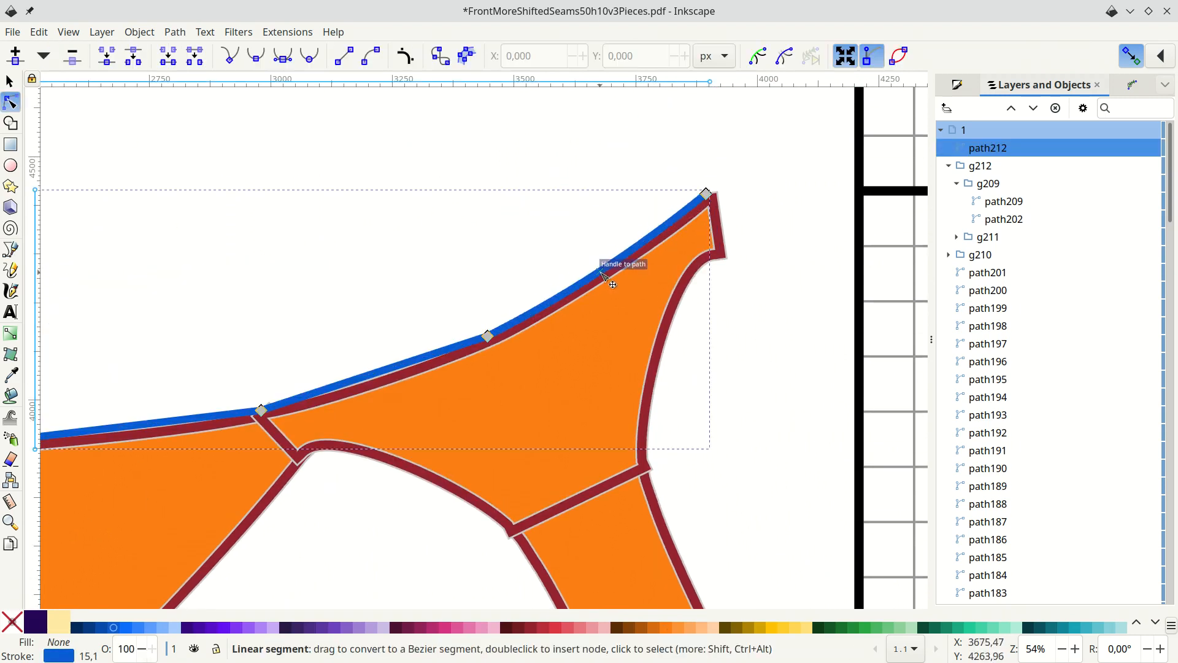
drag(378, 368, 384, 371)
scroll(258, 419, left, 6)
scroll(258, 419, left, 8)
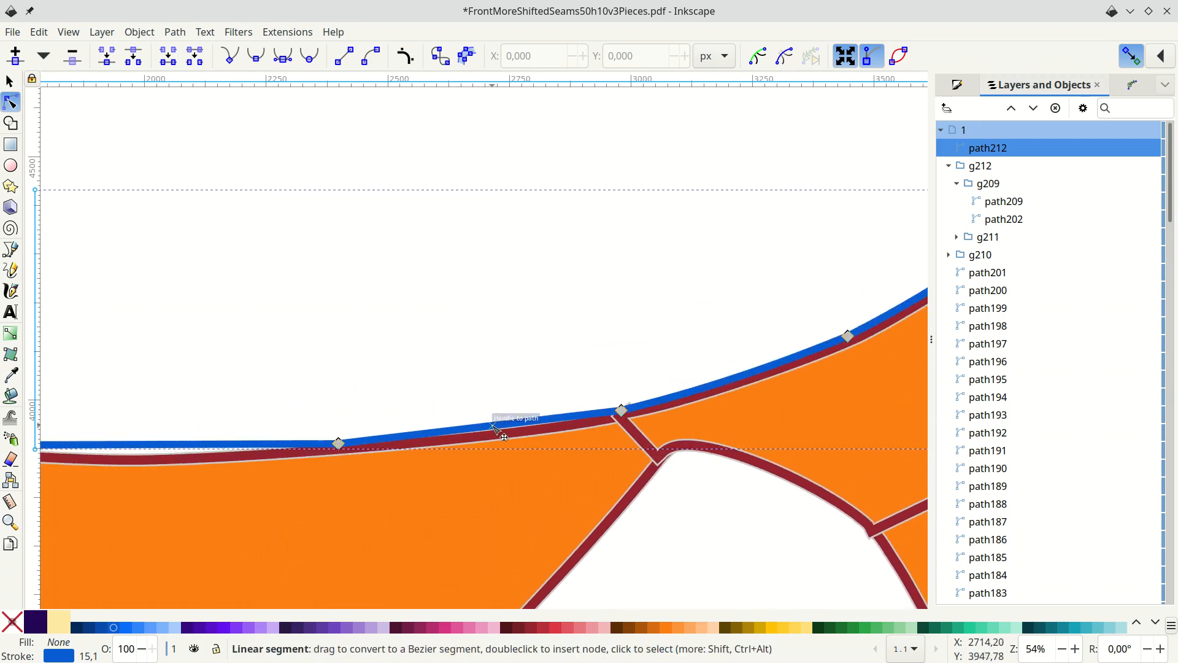
scroll(389, 434, left, 8)
scroll(389, 433, left, 8)
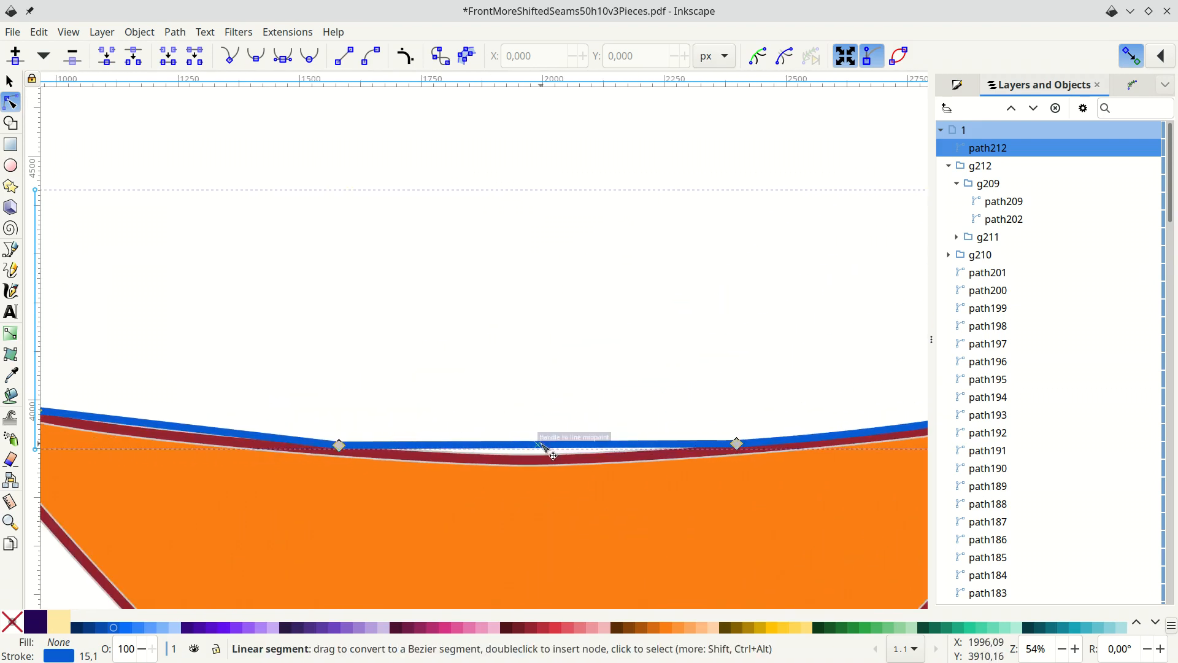
scroll(429, 433, left, 12)
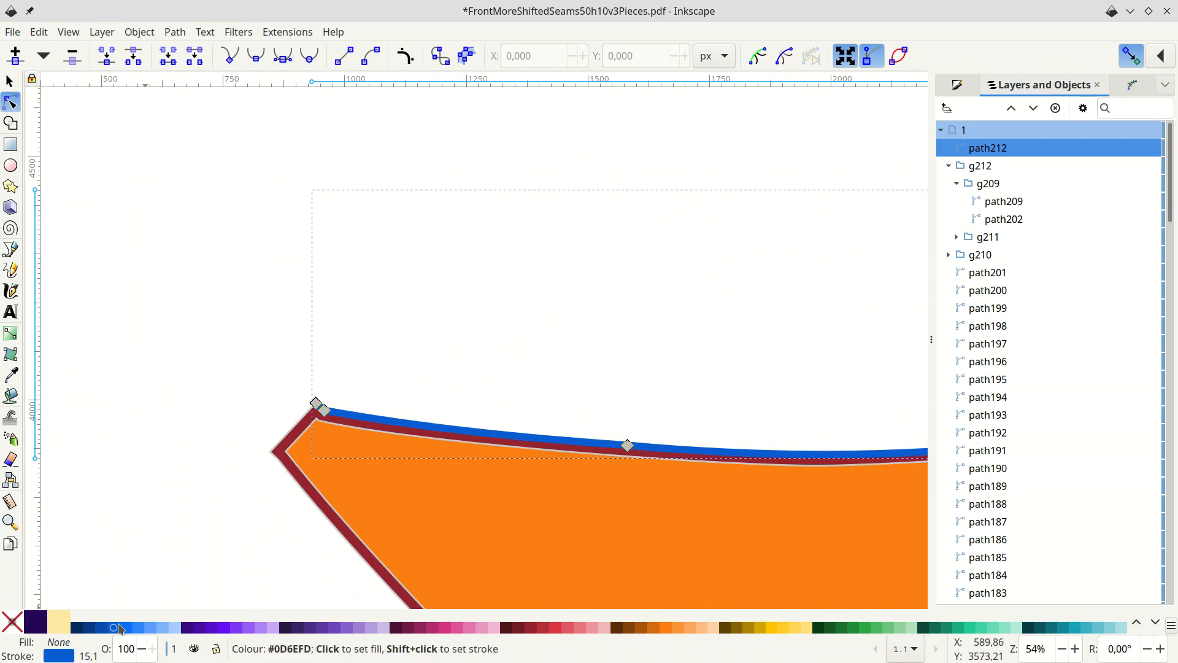
Set the waist path's stroke width to 4.
right_click(88, 657)
click(141, 474)
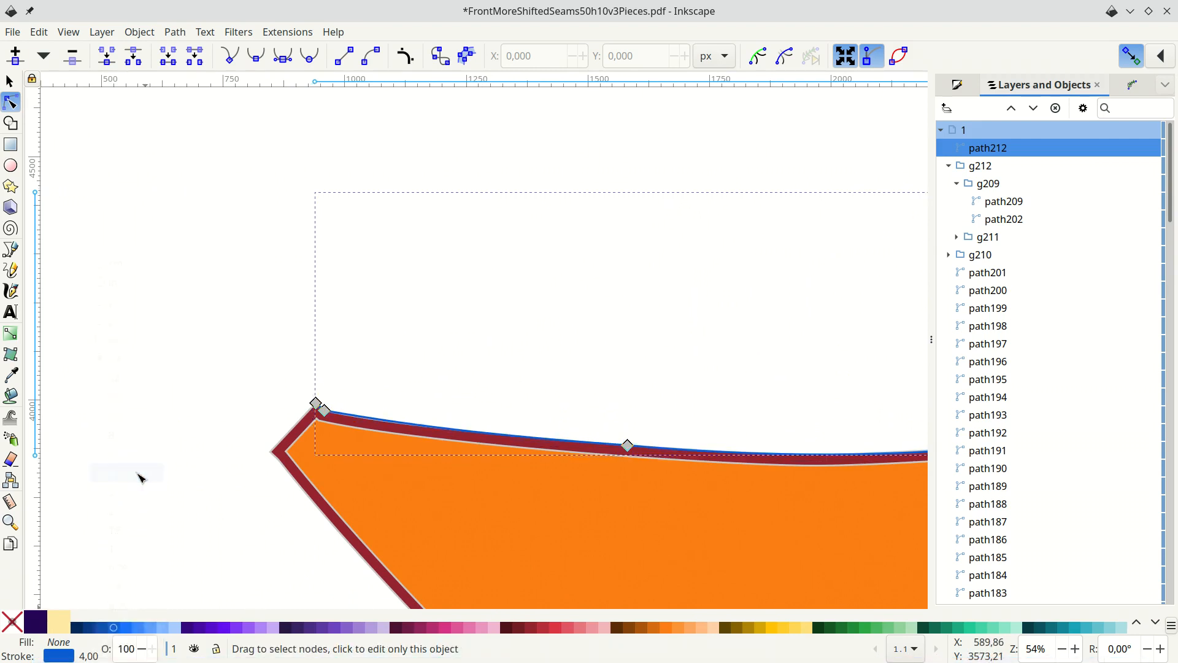
scroll(364, 471, down, 5)
scroll(481, 351, right, 20)
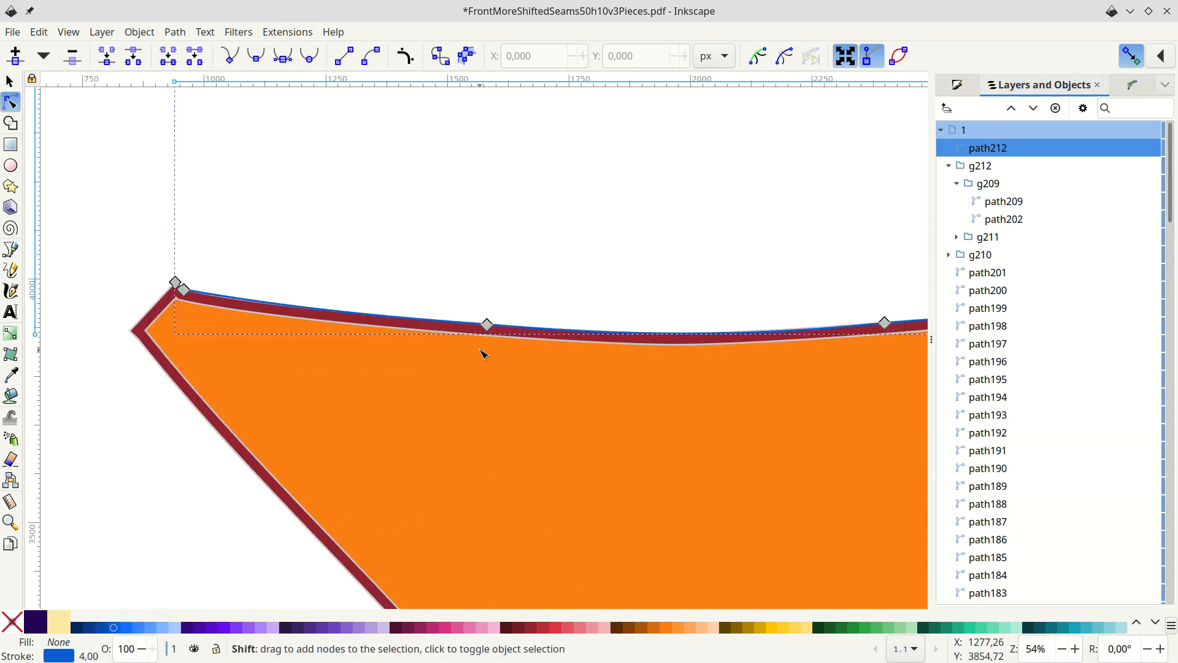
scroll(482, 353, right, 20)
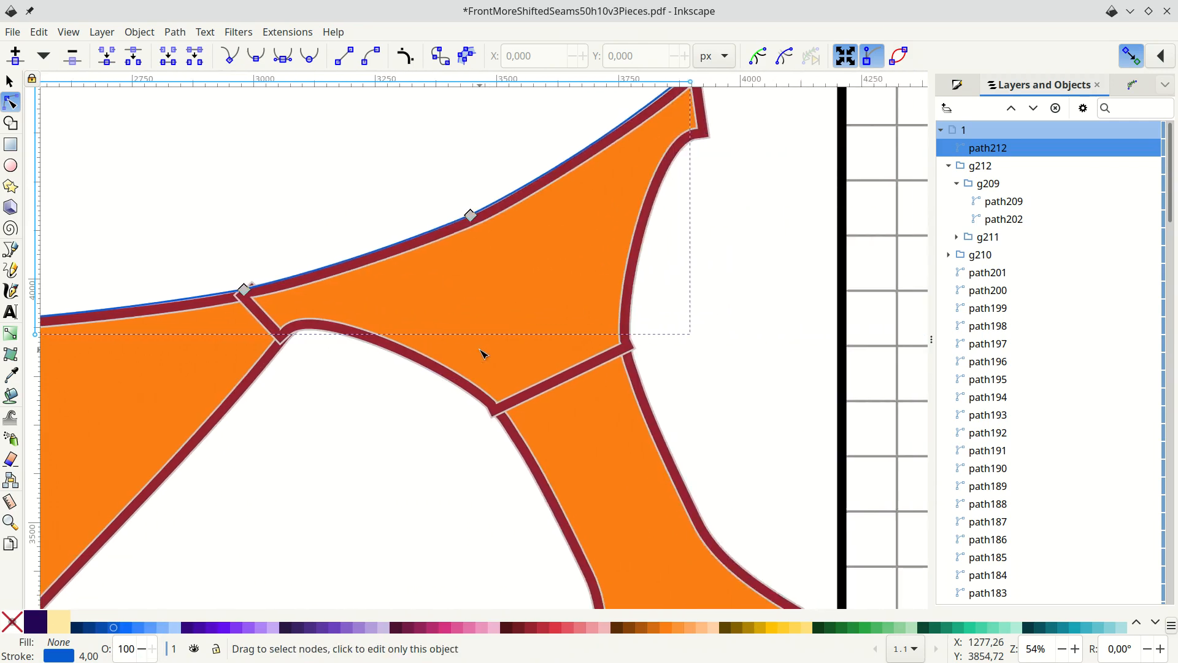
Draw an open path of straight segments along the leg opening, from the back's lower corner past the side seam to the gusset's lower corner.
scroll(613, 345, down, 7)
scroll(614, 344, up, 2)
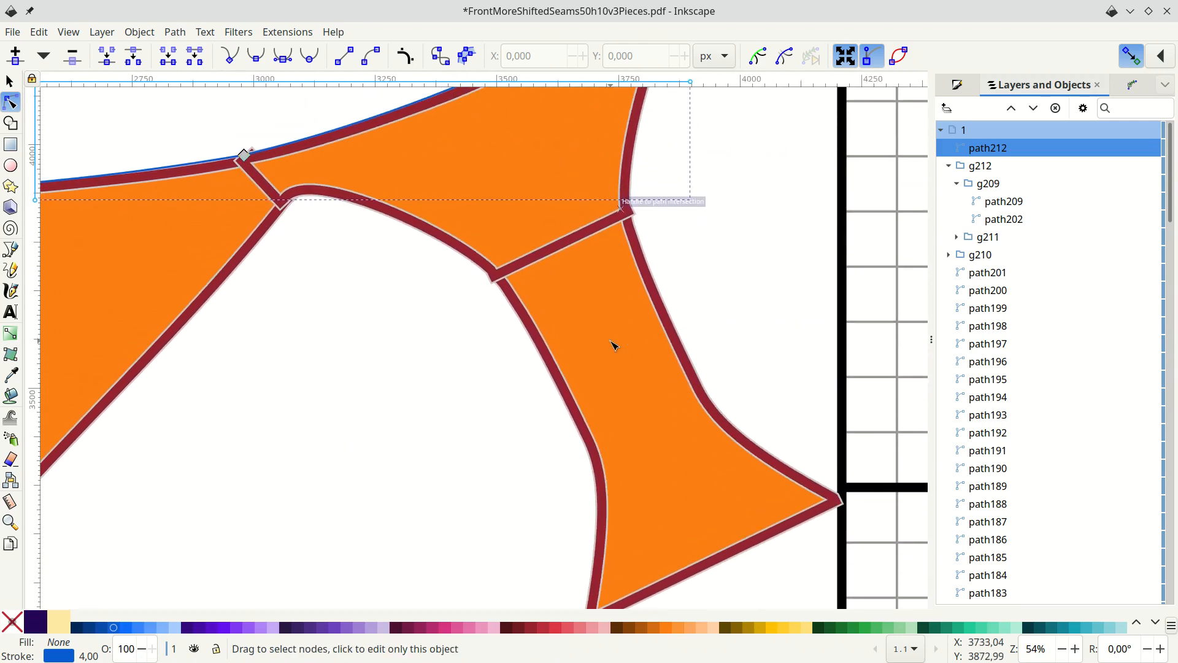
scroll(614, 345, down, 2)
click(10, 250)
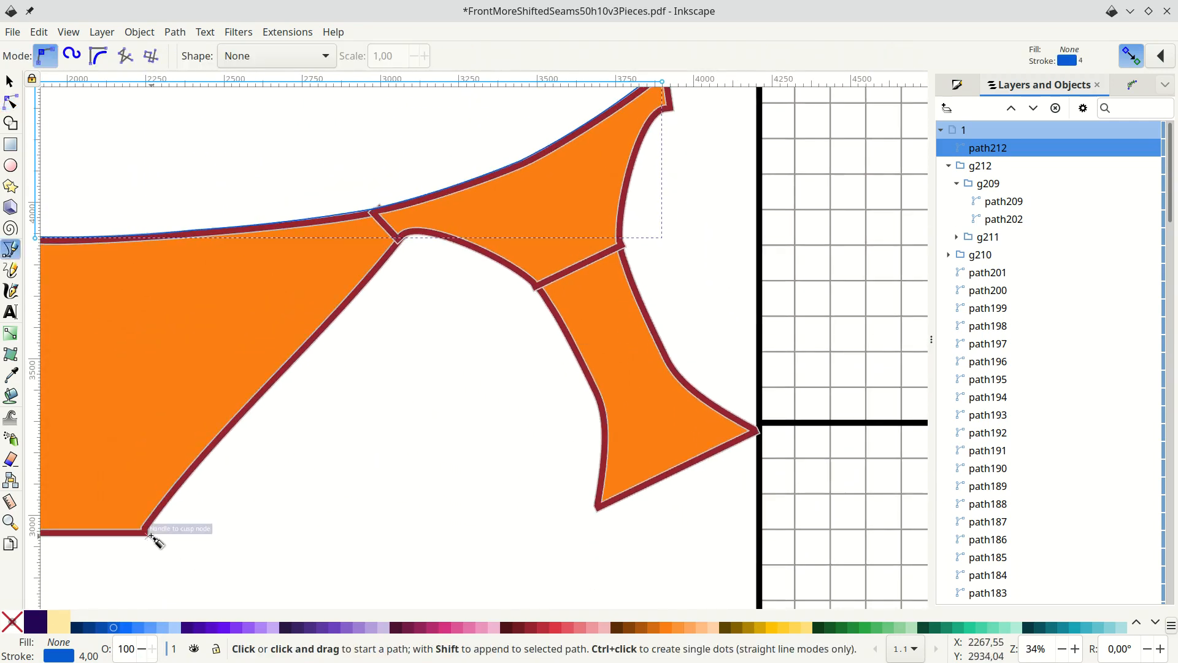
click(148, 533)
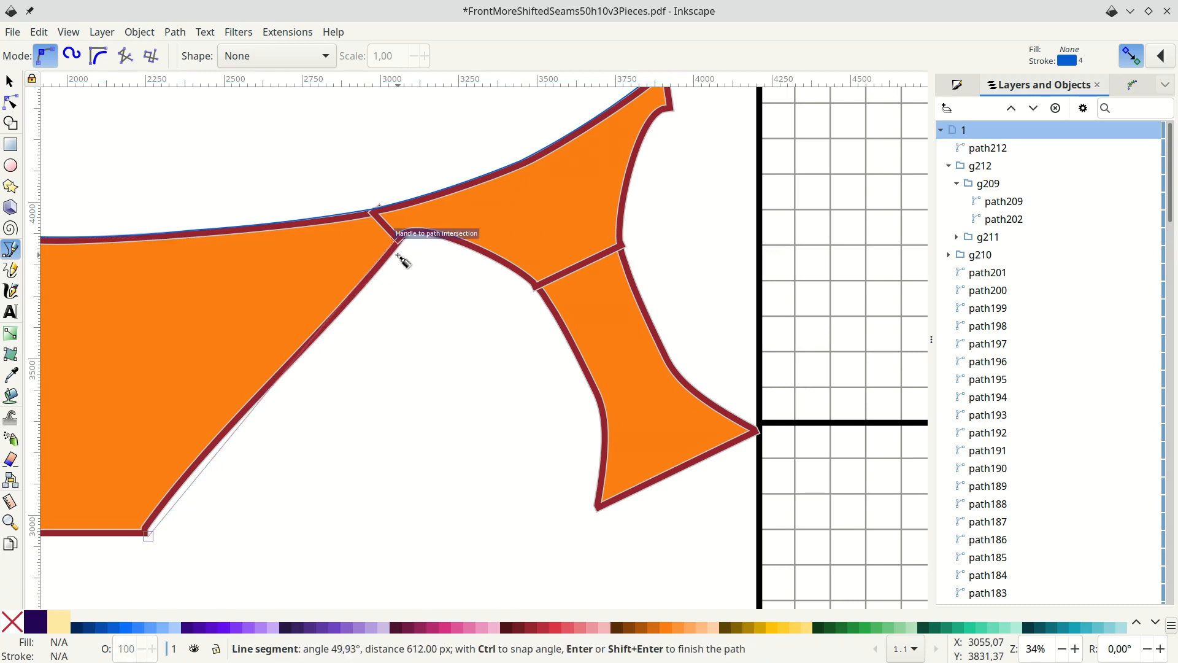
click(399, 241)
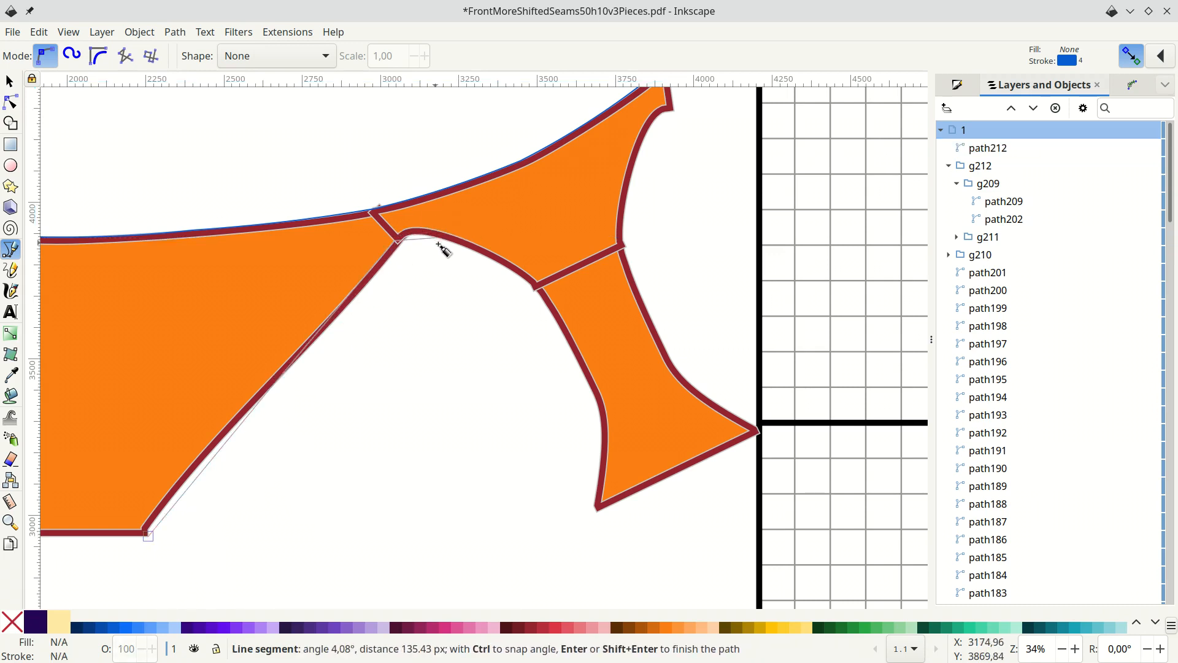
click(439, 238)
click(534, 283)
click(590, 396)
click(599, 452)
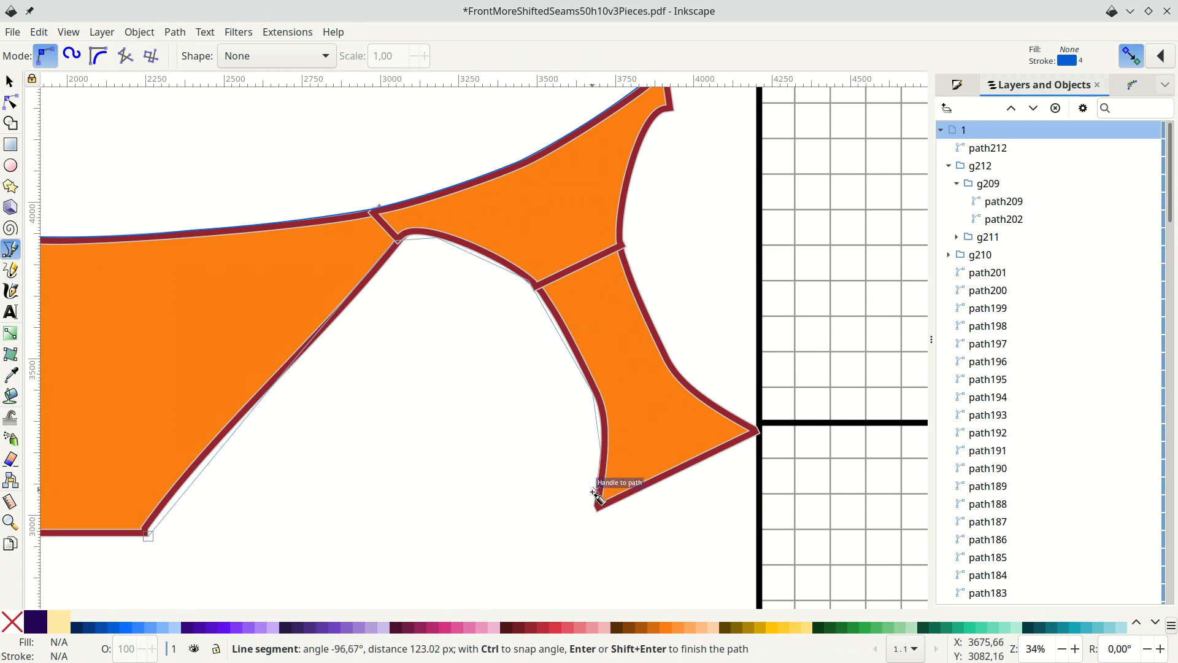
double_click(594, 505)
Bend the leg path's segments along the back's leg edge and adjust its starting and middle nodes to fit the outer edge.
key(n)
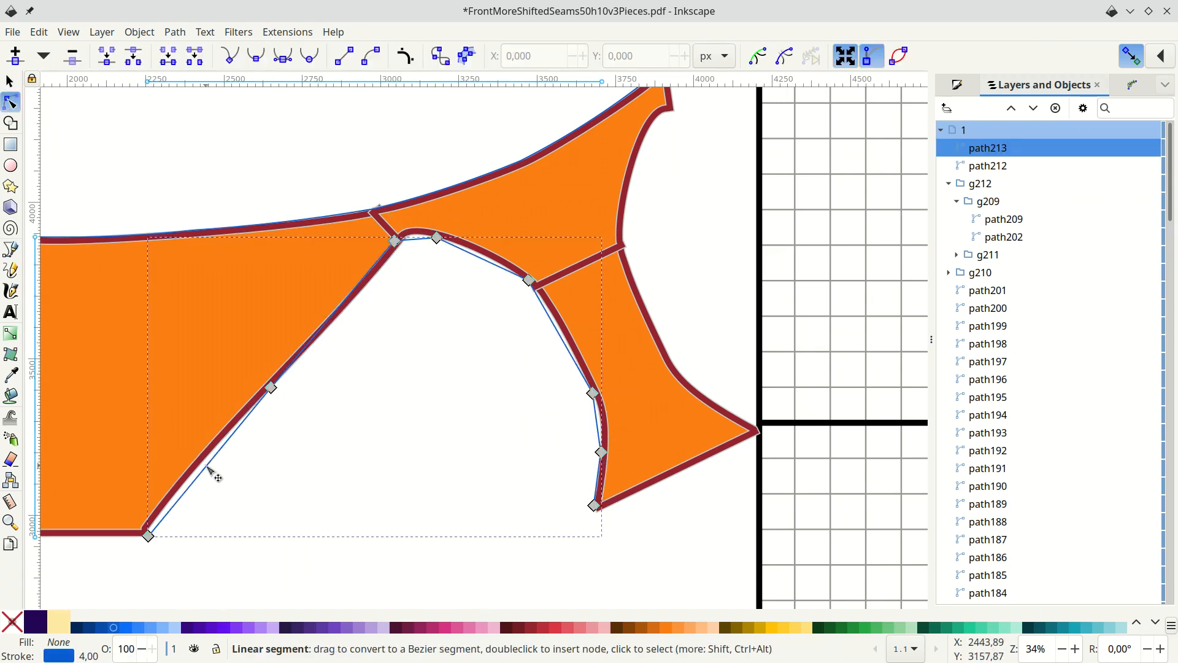
scroll(210, 475, up, 4)
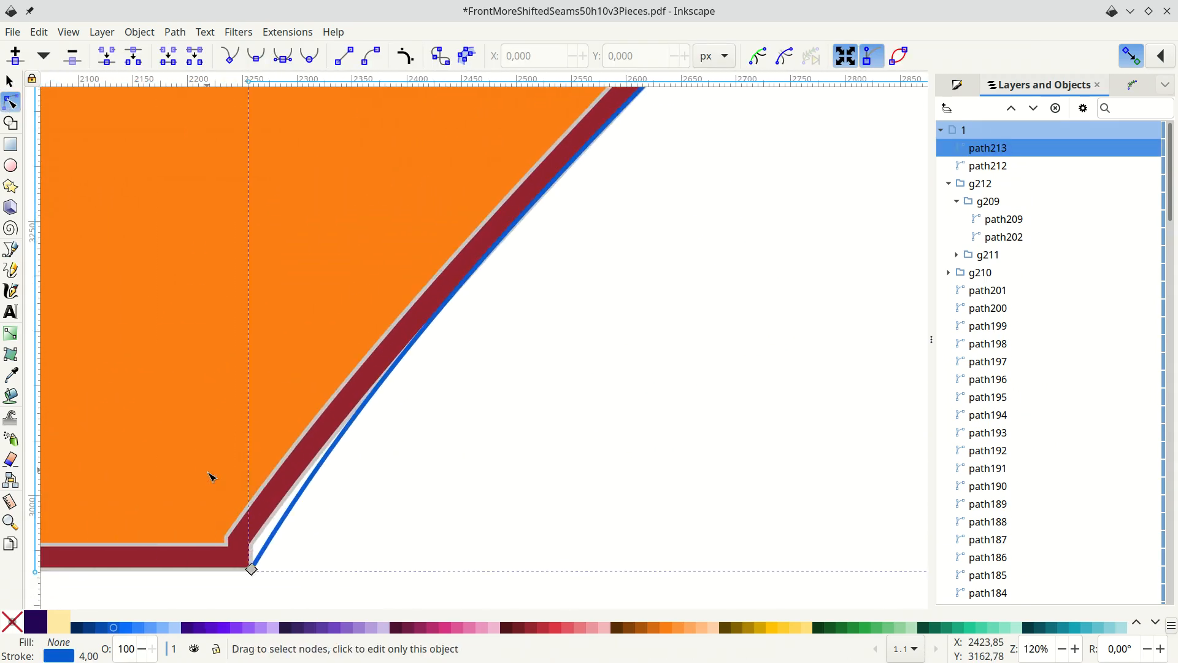
click(250, 567)
drag(250, 567, 252, 546)
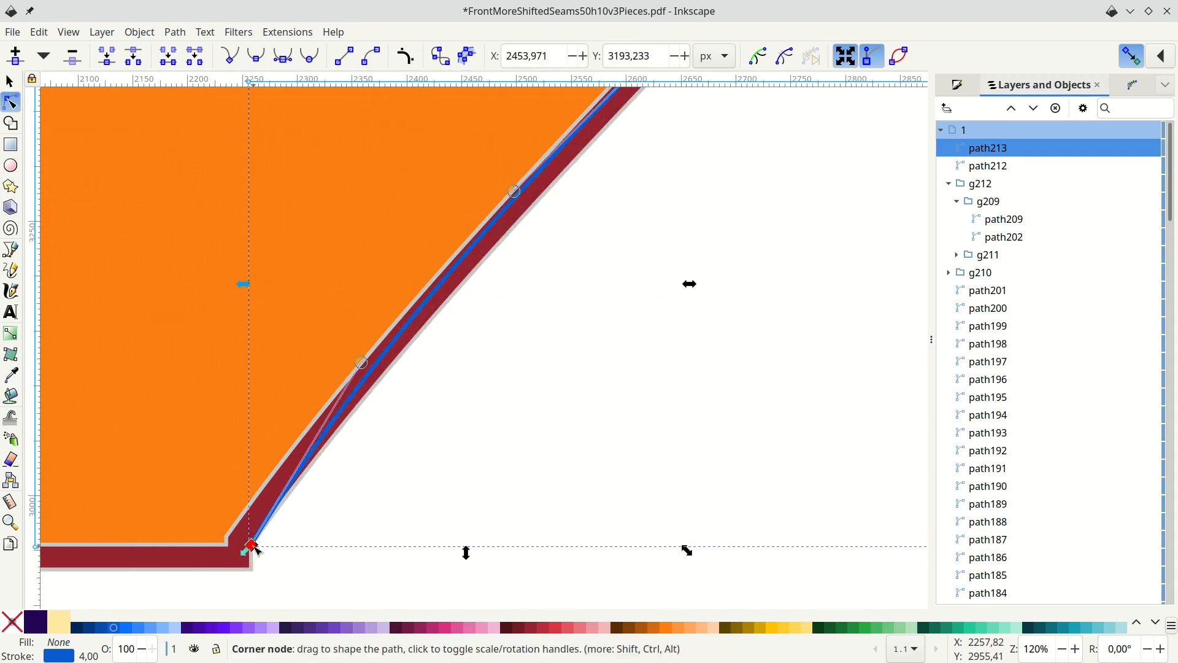
click(539, 185)
scroll(544, 205, up, 10)
scroll(679, 204, right, 14)
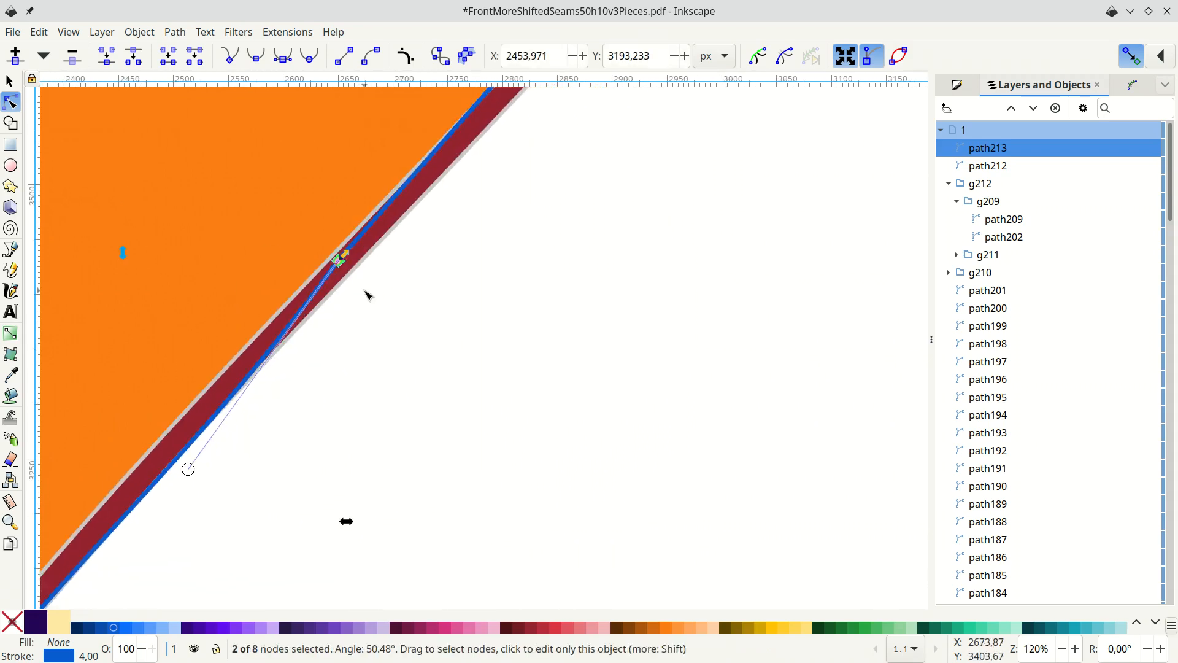
drag(340, 259, 359, 265)
scroll(728, 266, up, 10)
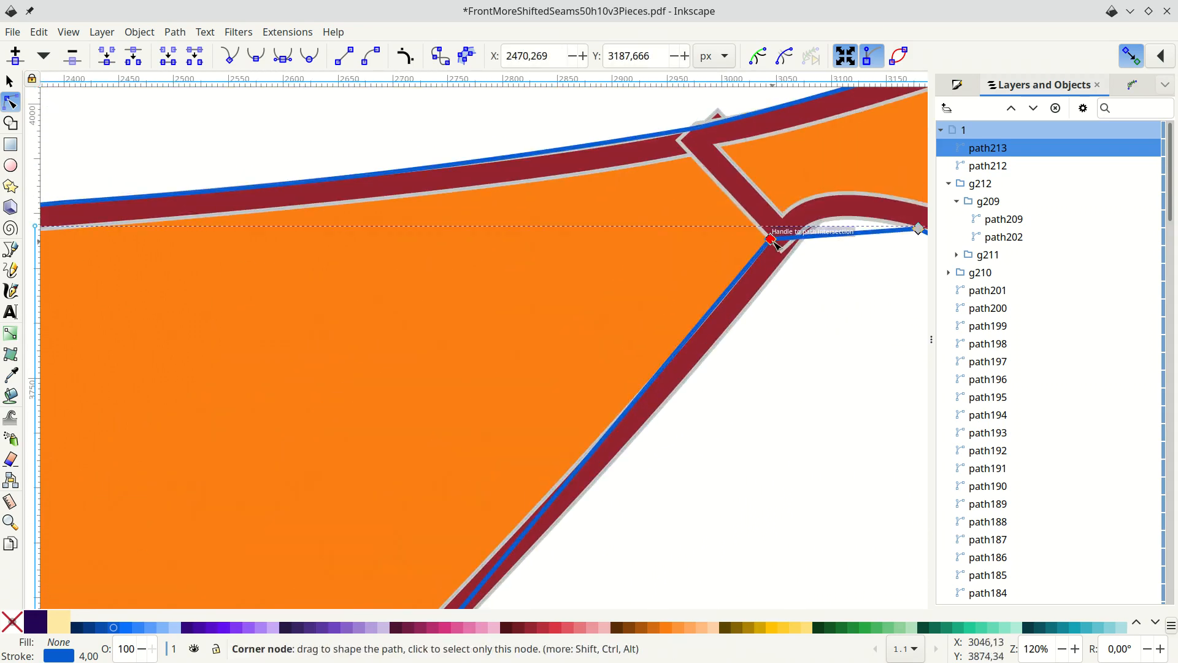
Move the leg path's side-seam node and its node near the gusset seam onto the pattern's outer leg edge.
drag(774, 244, 784, 263)
scroll(576, 235, right, 10)
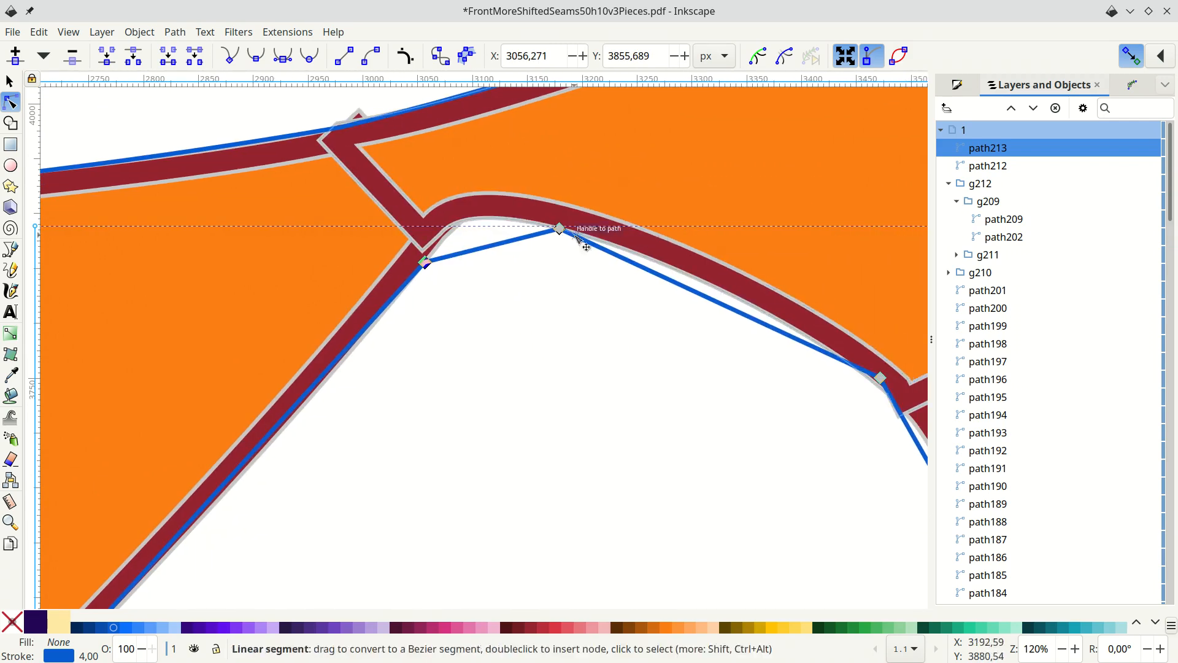
drag(879, 378, 809, 337)
scroll(733, 400, right, 9)
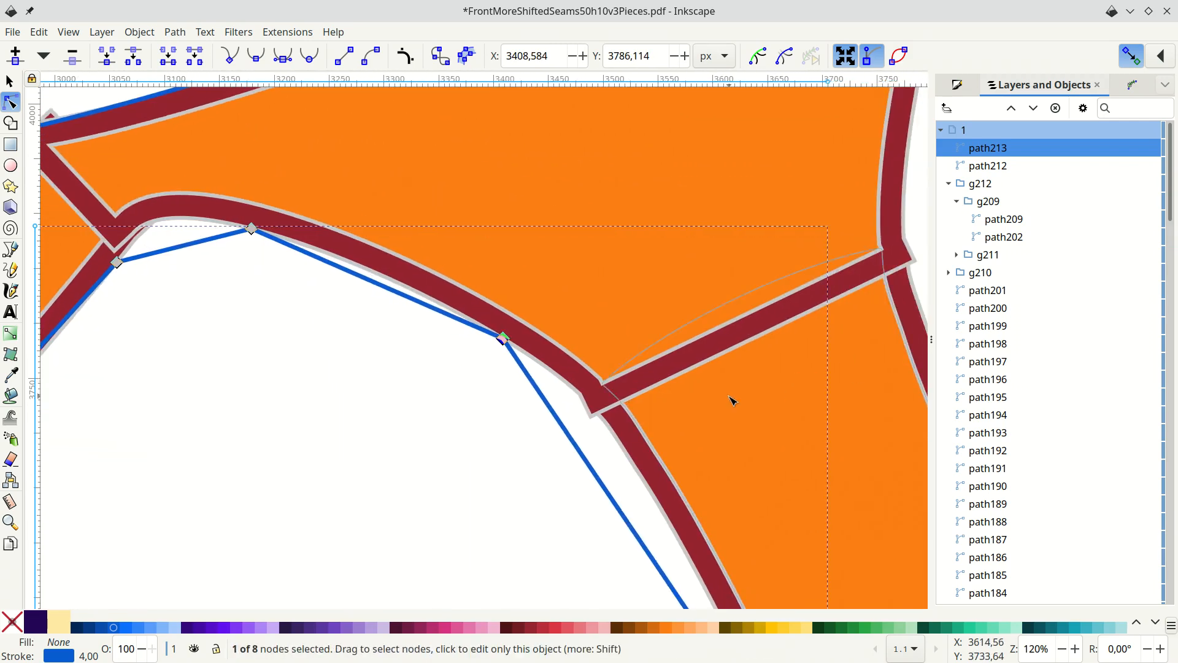
Bend the leg path's segments between the side seam and the gusset to follow the front's and gusset's outer edge.
scroll(731, 400, down, 18)
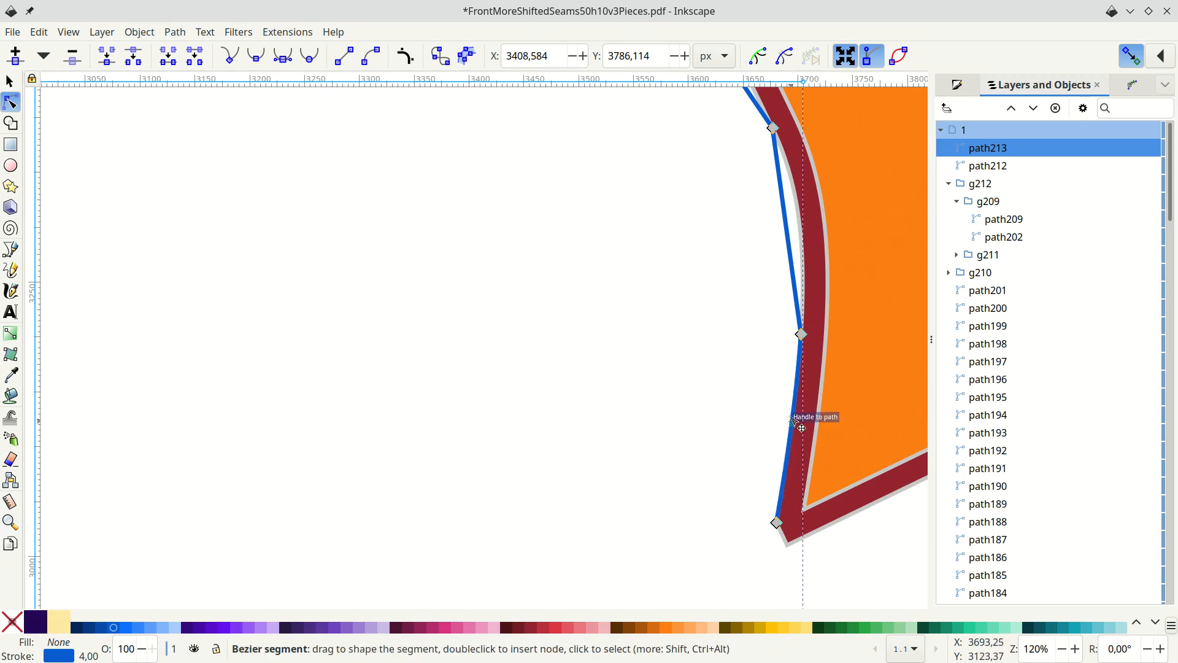
scroll(646, 292, up, 14)
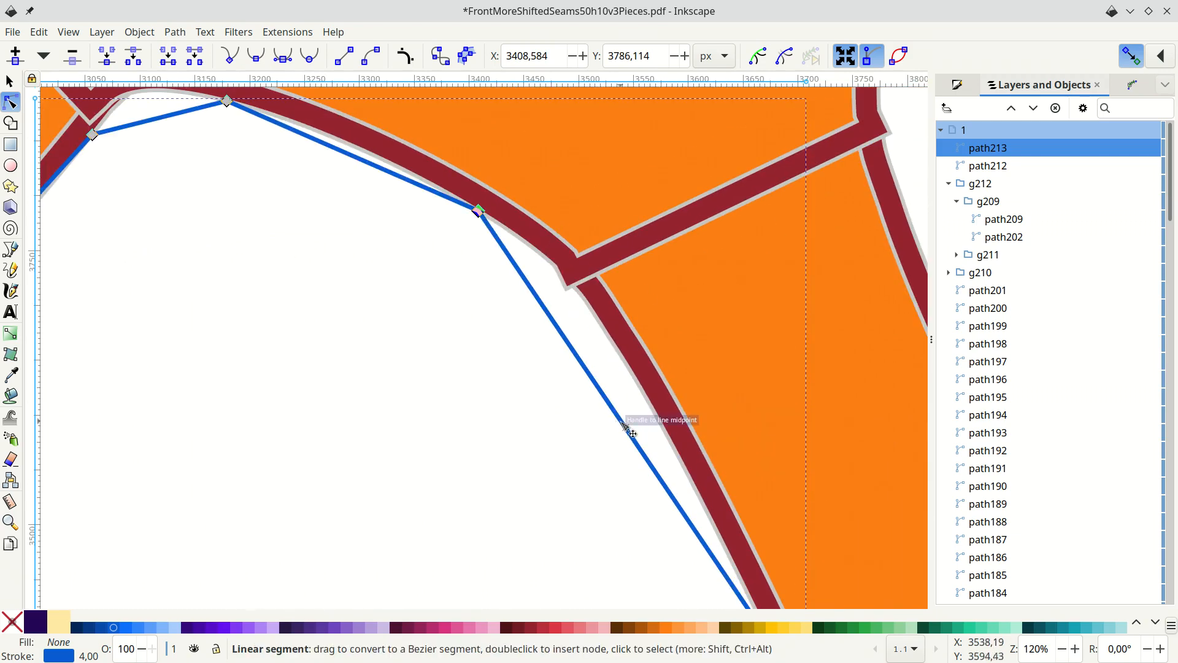
drag(626, 425, 610, 350)
scroll(364, 284, up, 3)
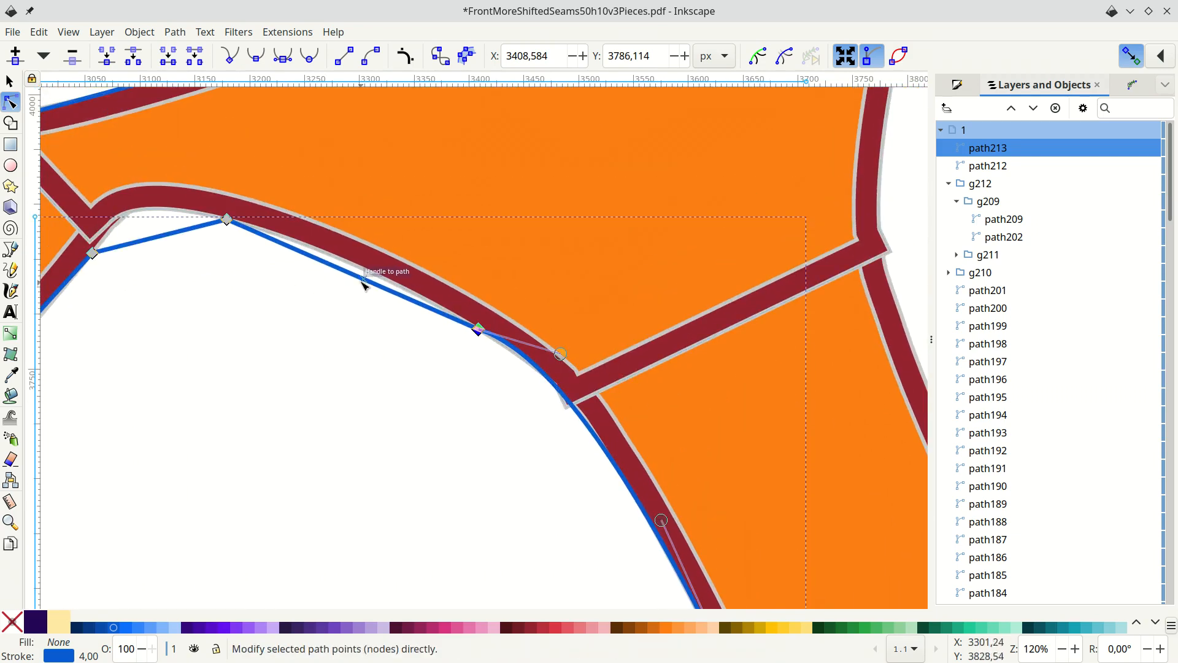
drag(364, 283, 357, 270)
drag(158, 236, 147, 215)
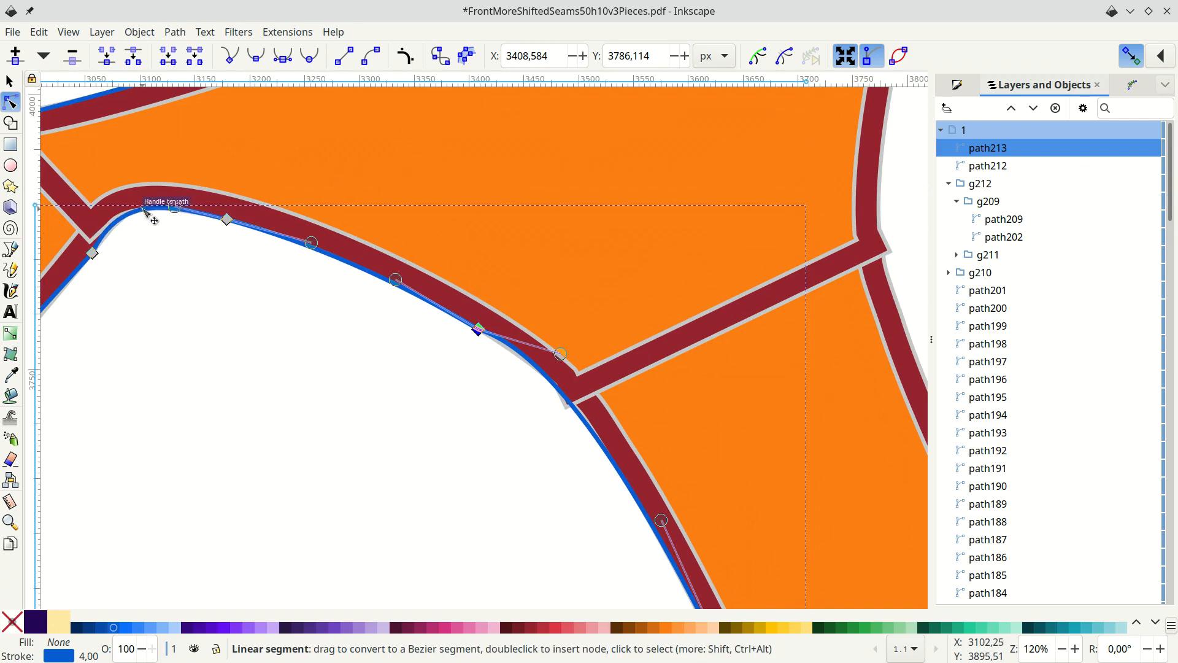
Move the leg path's starting node onto the back's lower corner and reshape its first segment along the back's leg edge.
scroll(202, 236, left, 4)
scroll(202, 236, up, 2)
scroll(202, 236, left, 8)
scroll(202, 236, down, 7)
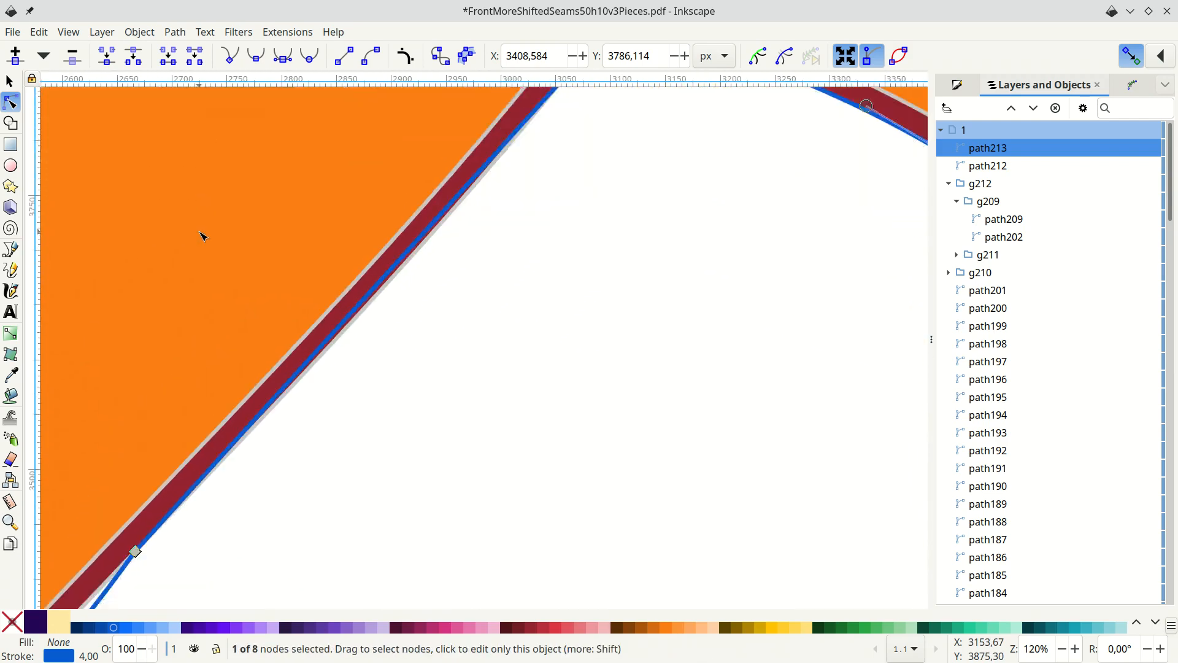
scroll(200, 233, down, 6)
scroll(200, 233, left, 6)
scroll(200, 233, down, 5)
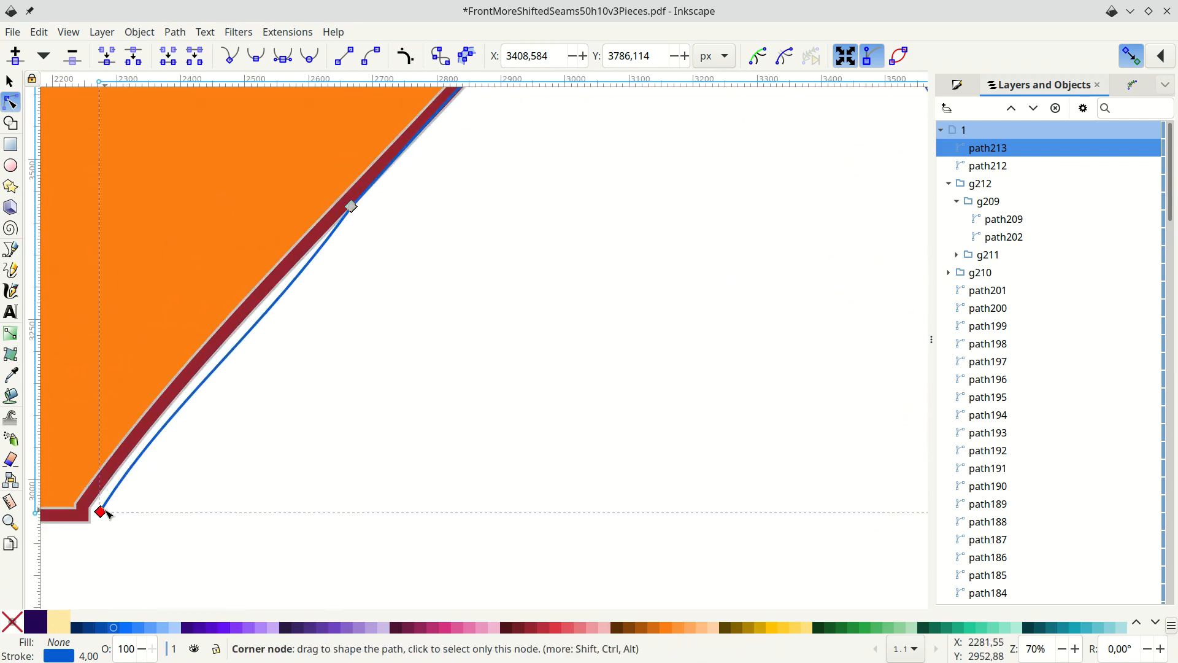
drag(100, 511, 89, 508)
drag(264, 329, 281, 281)
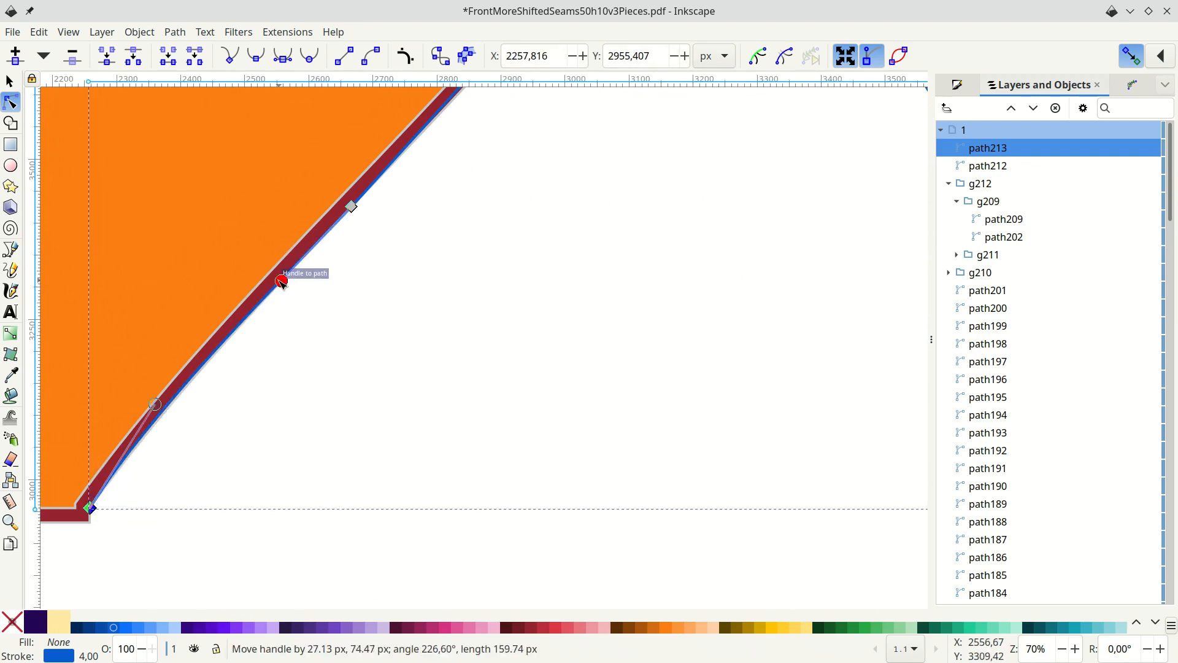
Label the waist path with its length in millimetres using the Measure Path extension, and inspect the label.
scroll(644, 189, down, 4)
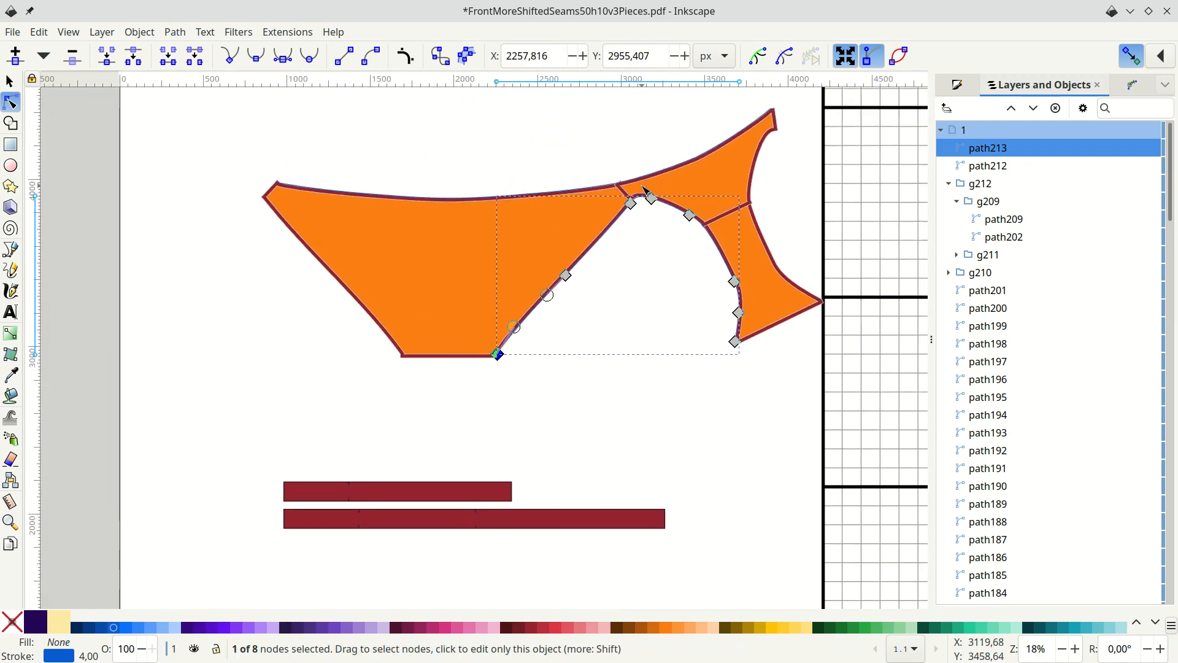
scroll(644, 188, up, 2)
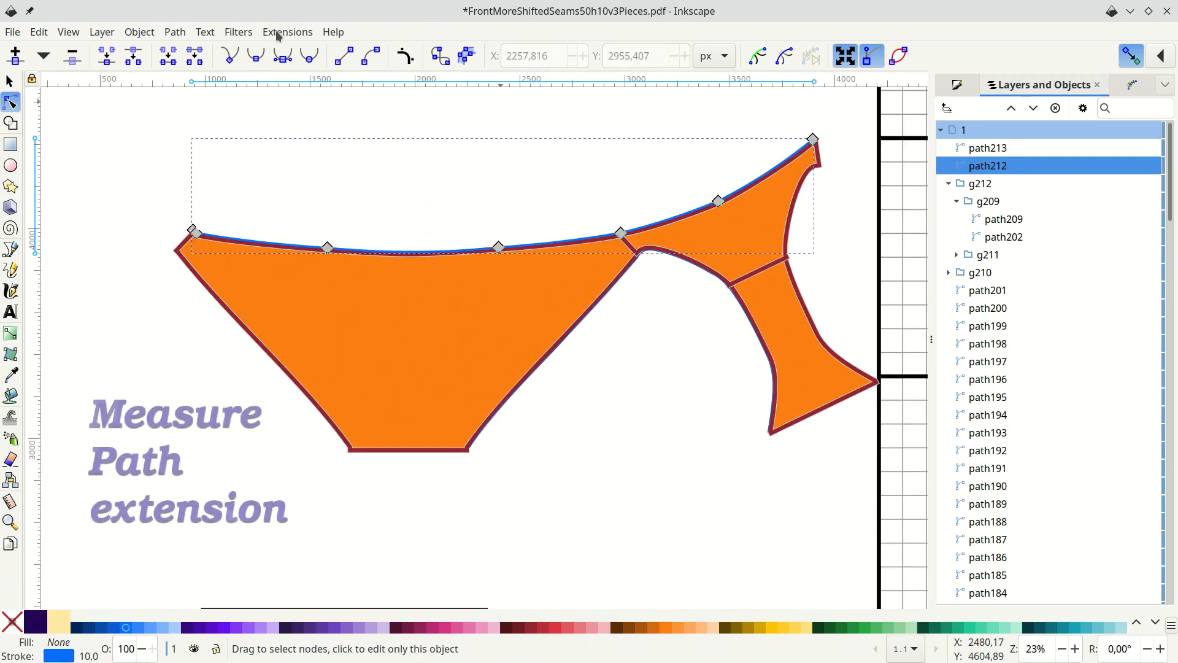
click(270, 34)
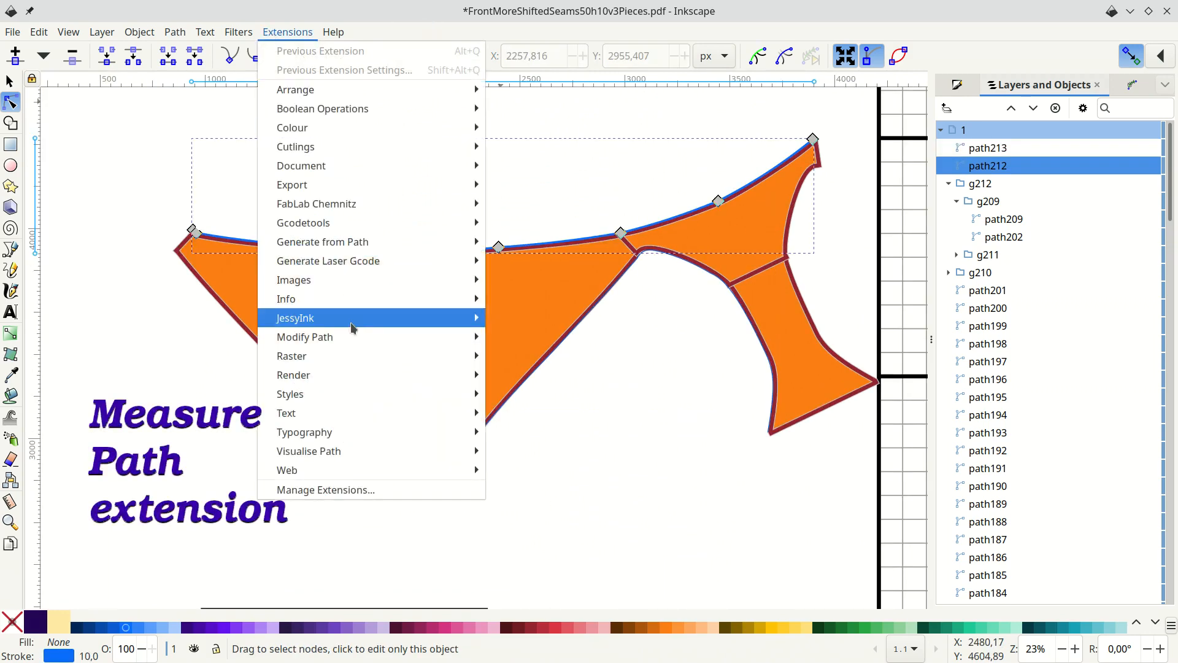
mouse_move(368, 452)
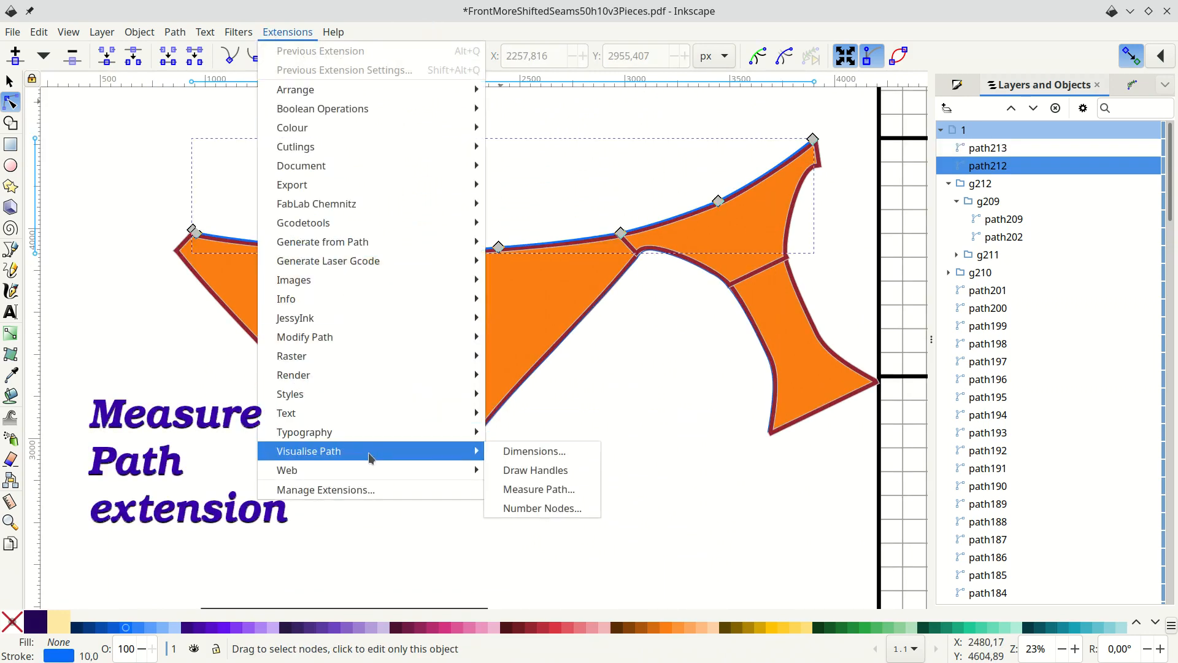
click(535, 489)
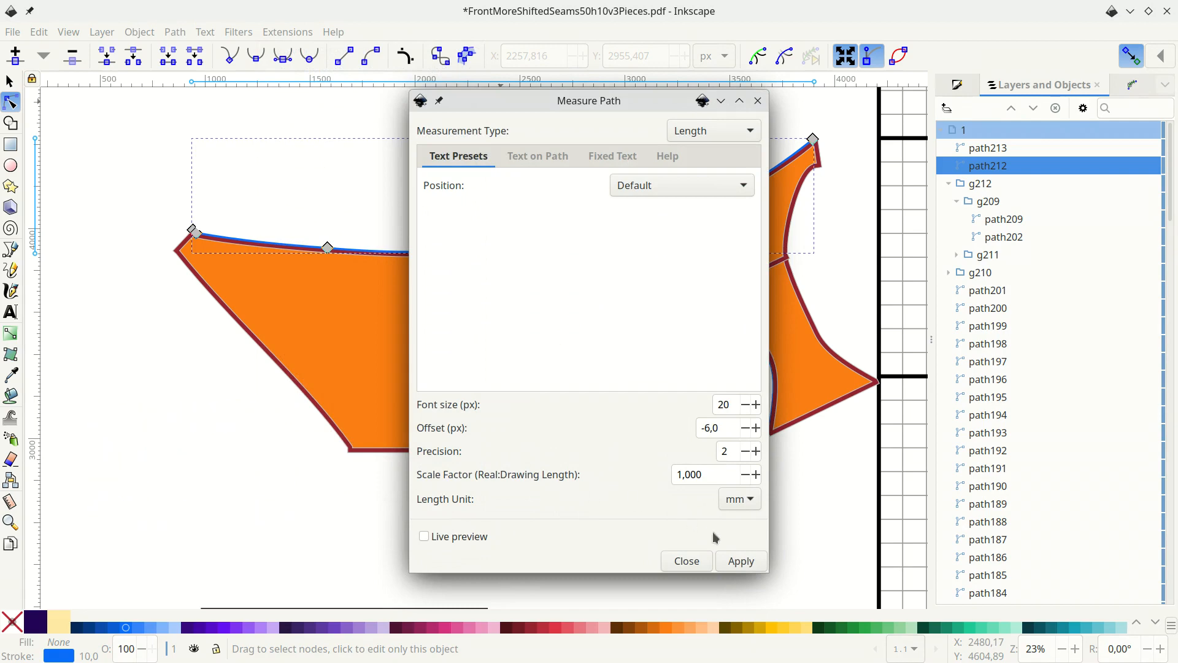
click(741, 561)
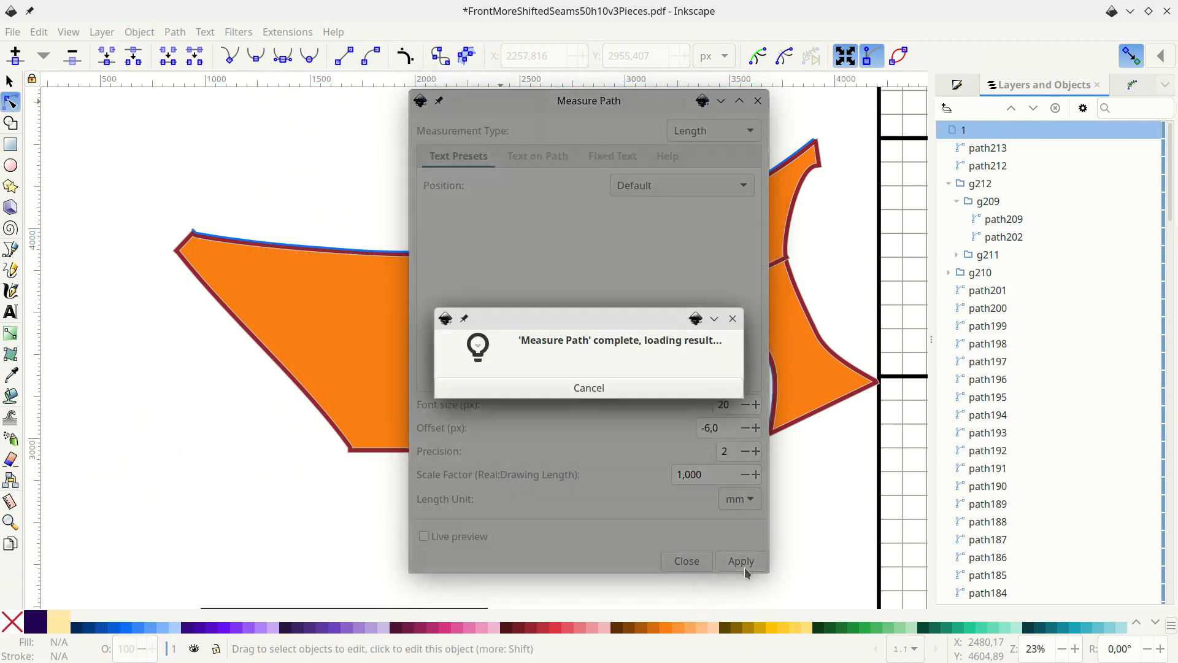
click(692, 564)
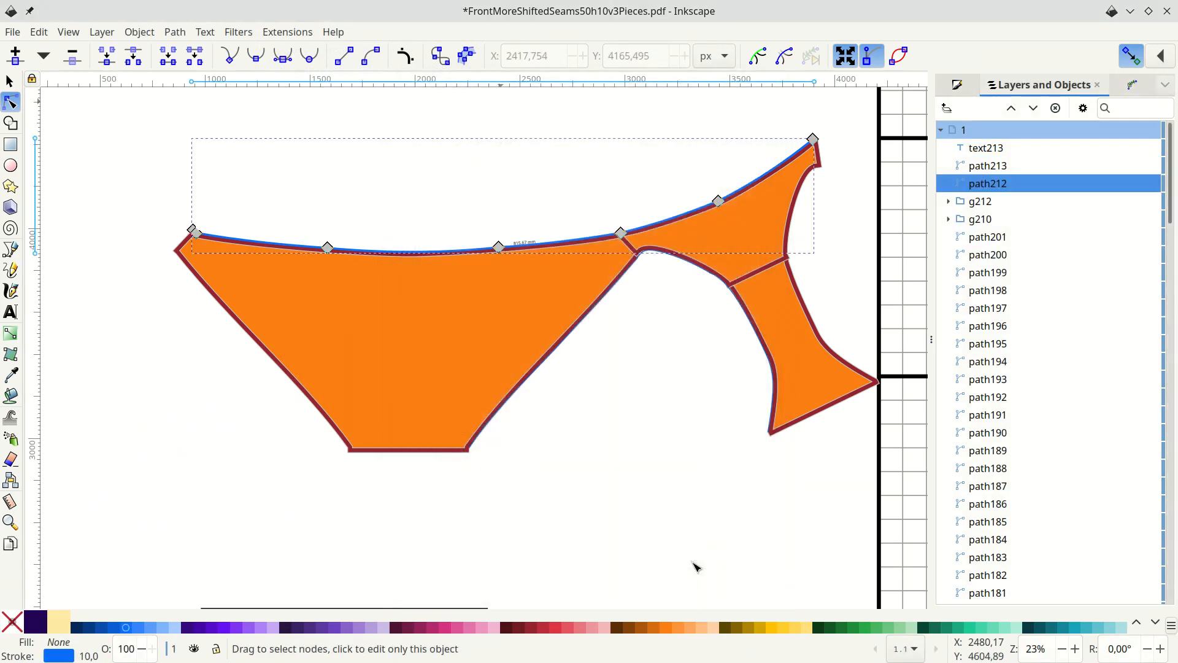
scroll(537, 249, up, 3)
scroll(536, 248, up, 2)
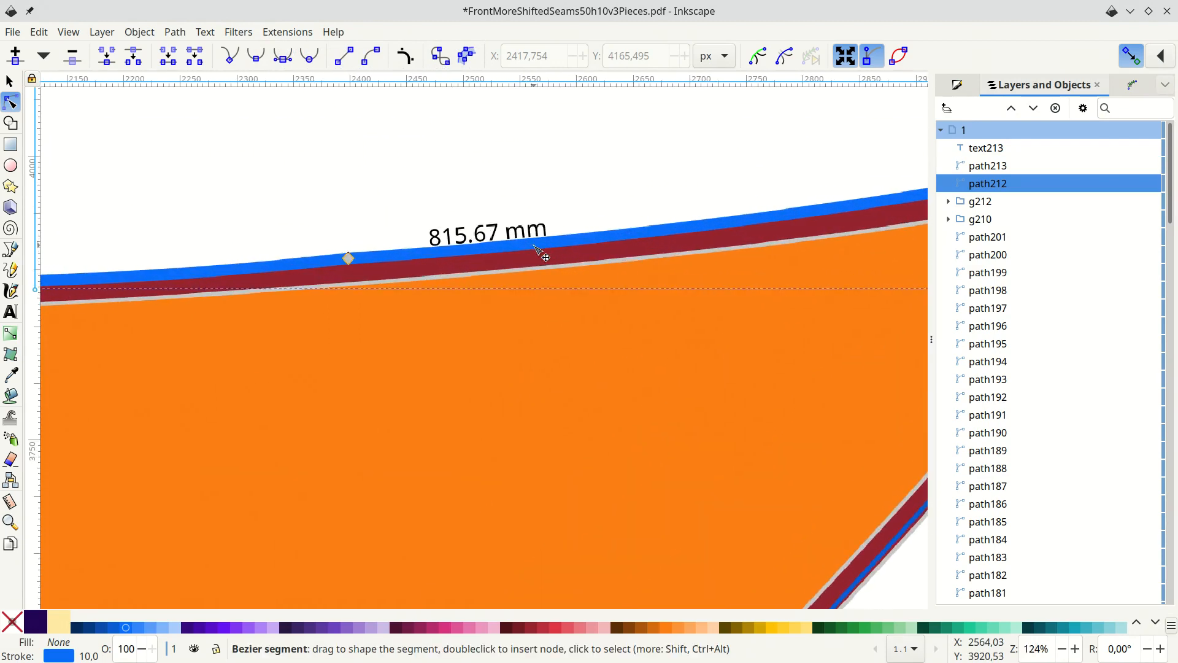
Move the leg path's length label off the dark seam allowance into the blank area below the edge.
scroll(735, 197, down, 4)
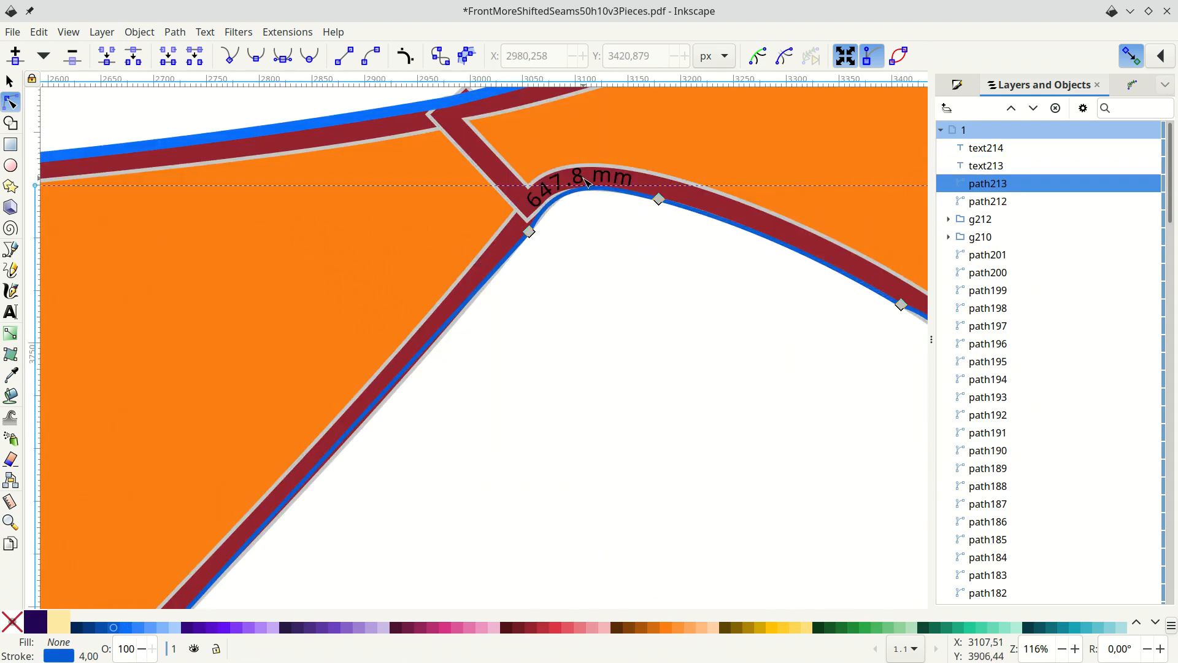
click(587, 182)
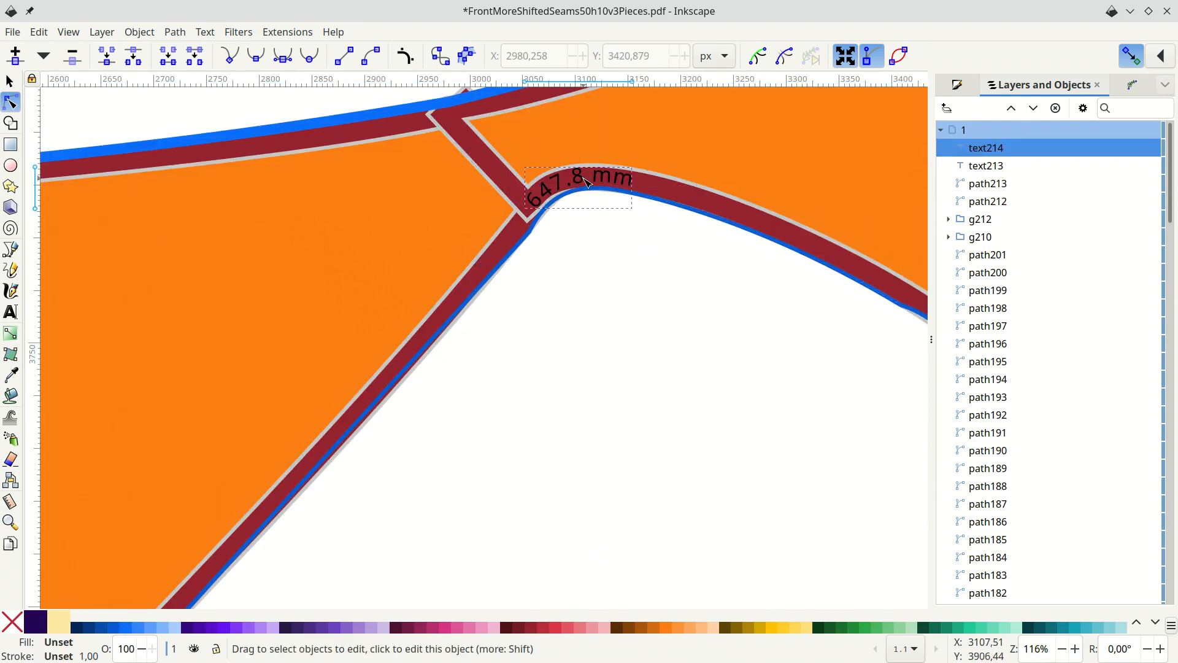
key(s)
drag(586, 187, 632, 329)
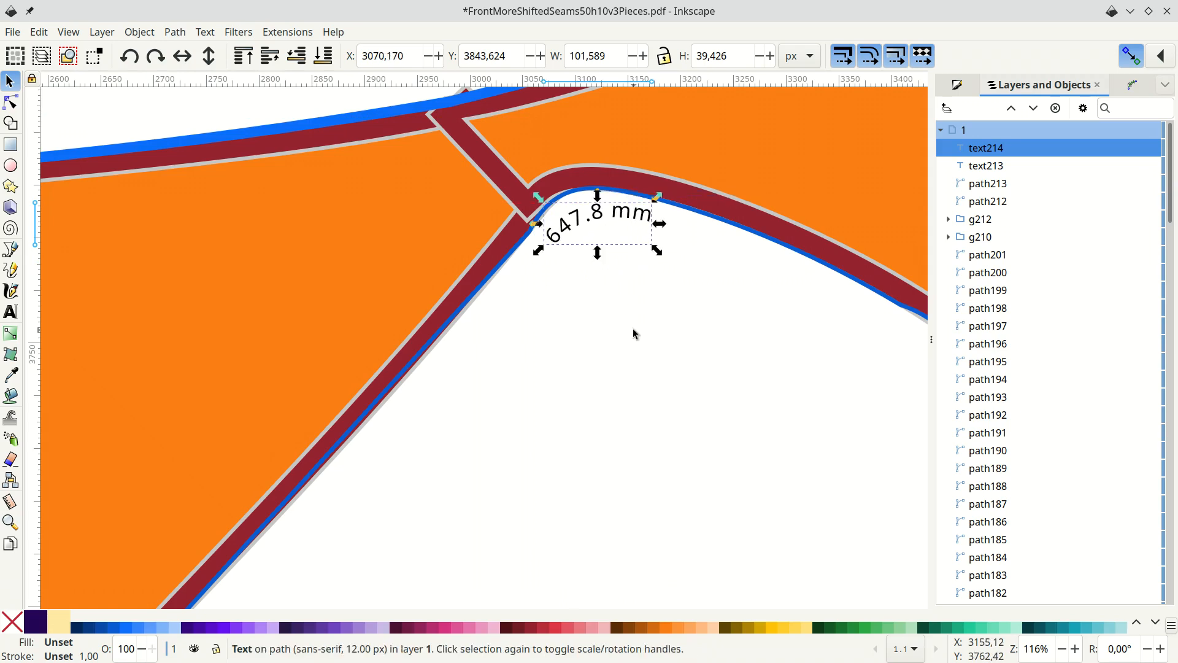
click(633, 329)
Apply the Ruler live path effect to the waist path and set its unit to mm.
scroll(632, 329, down, 2)
scroll(632, 328, down, 3)
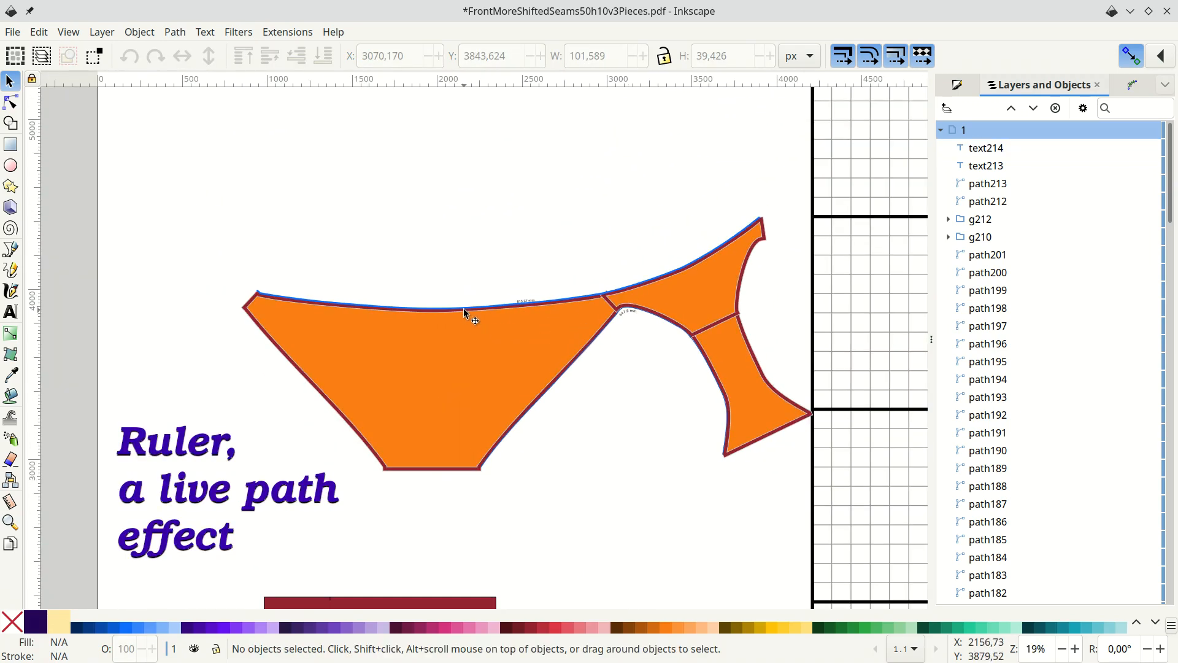
click(464, 312)
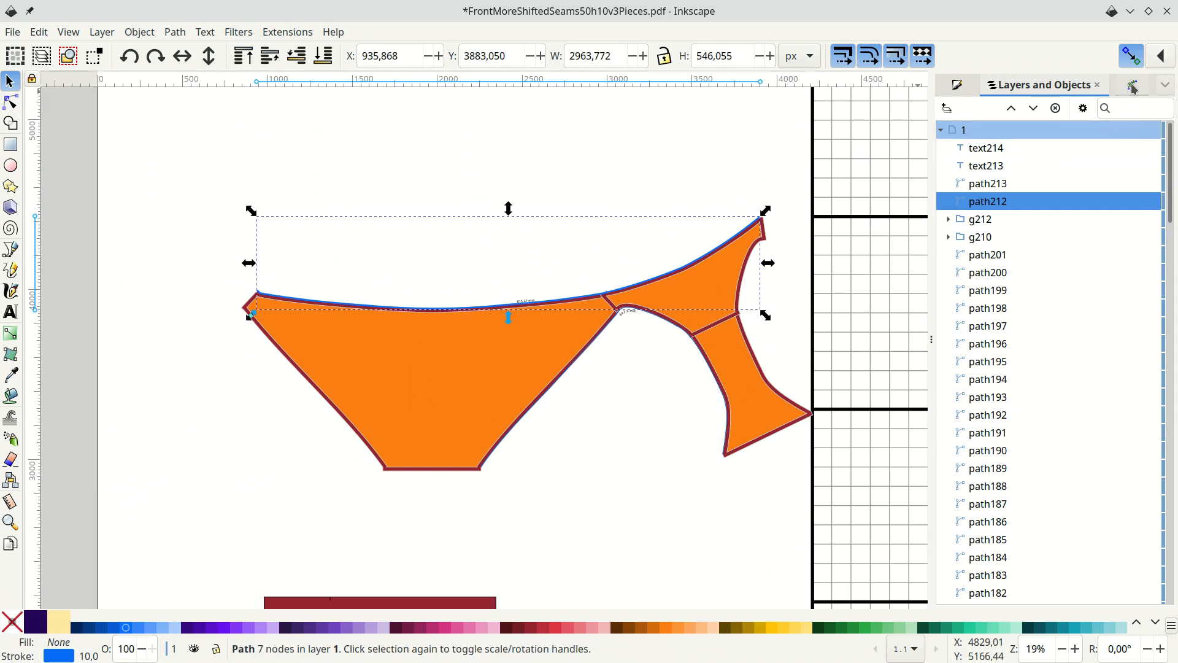
click(173, 34)
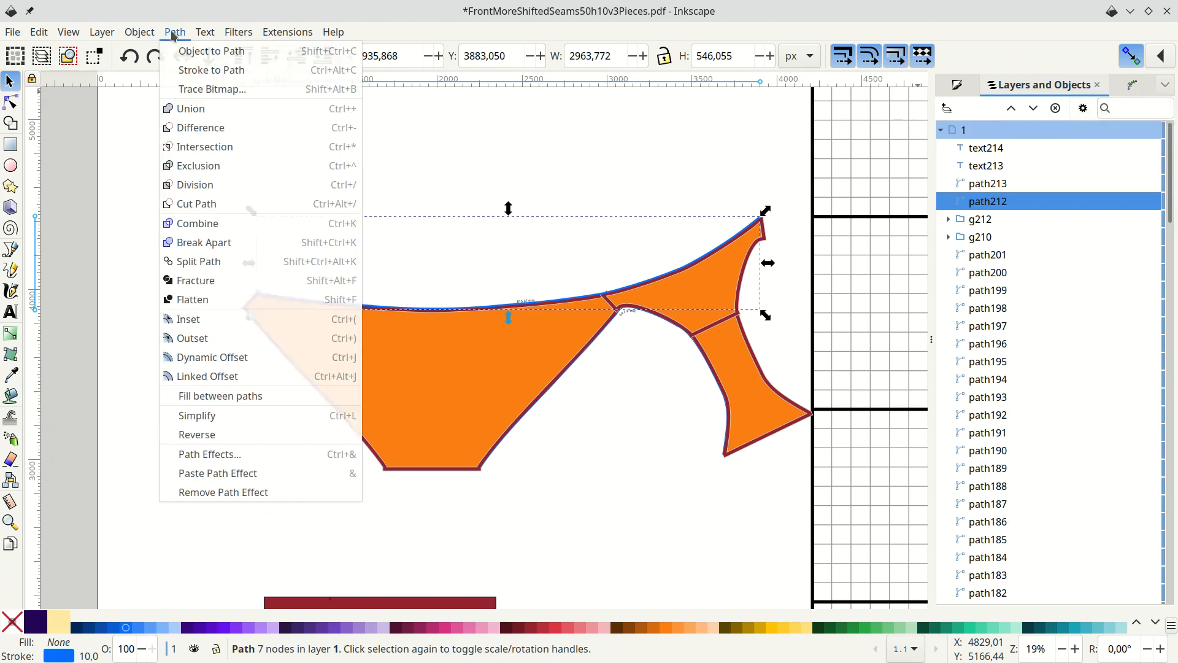
click(222, 454)
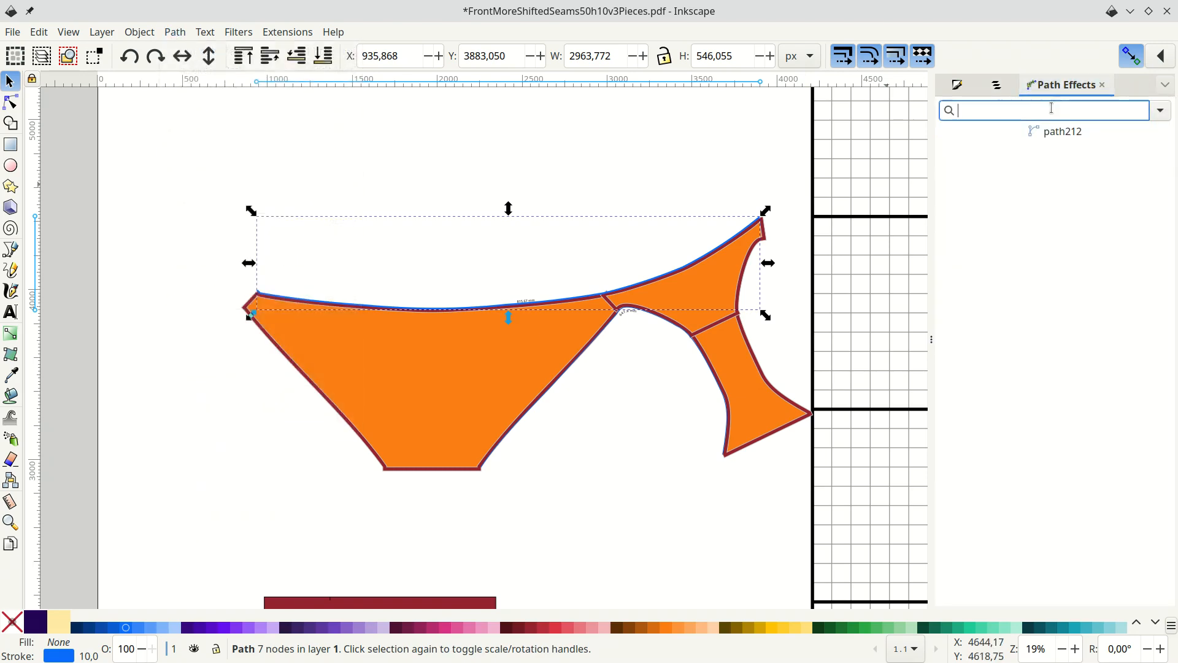
text(ruler)
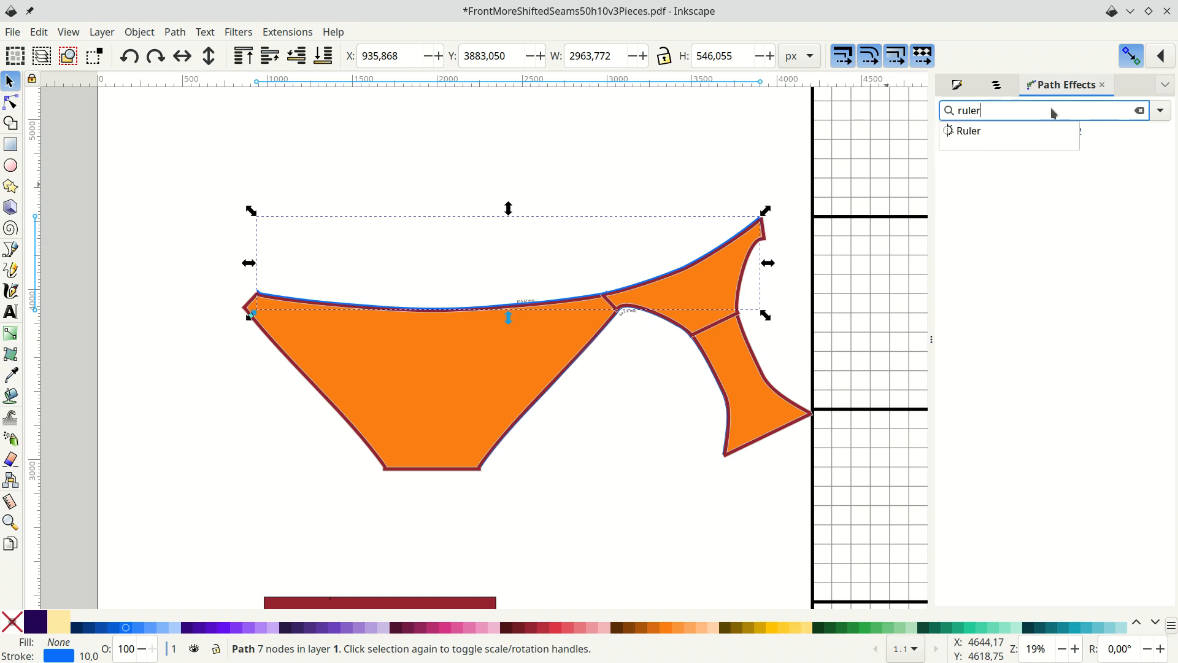
click(1049, 130)
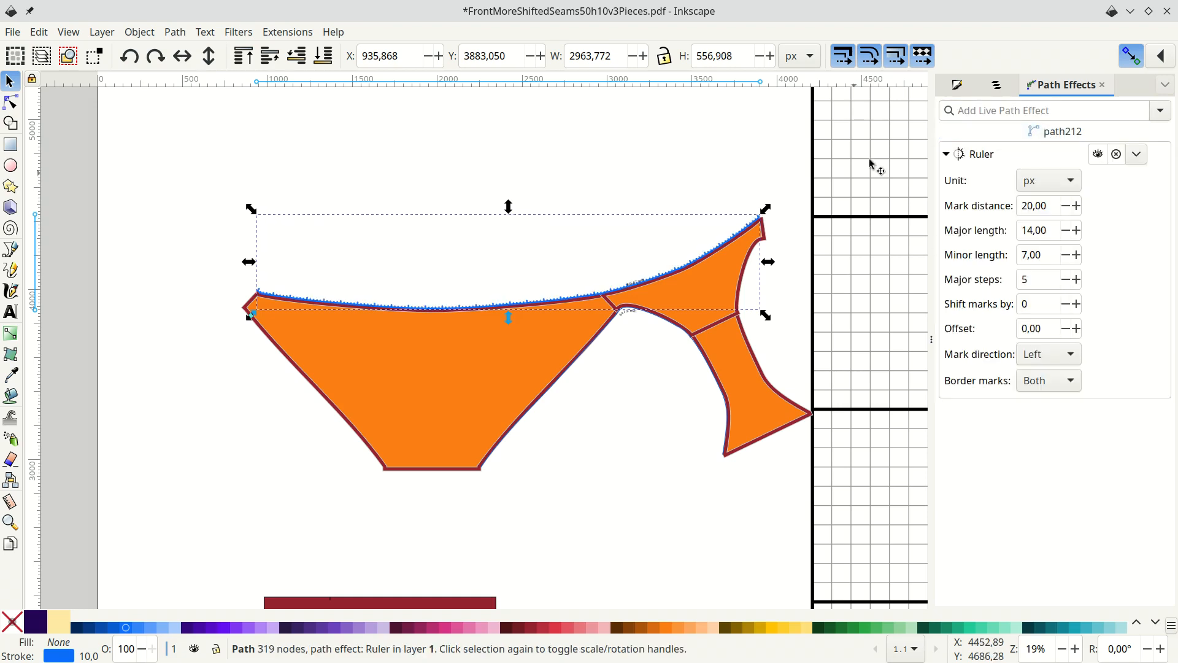
click(1058, 188)
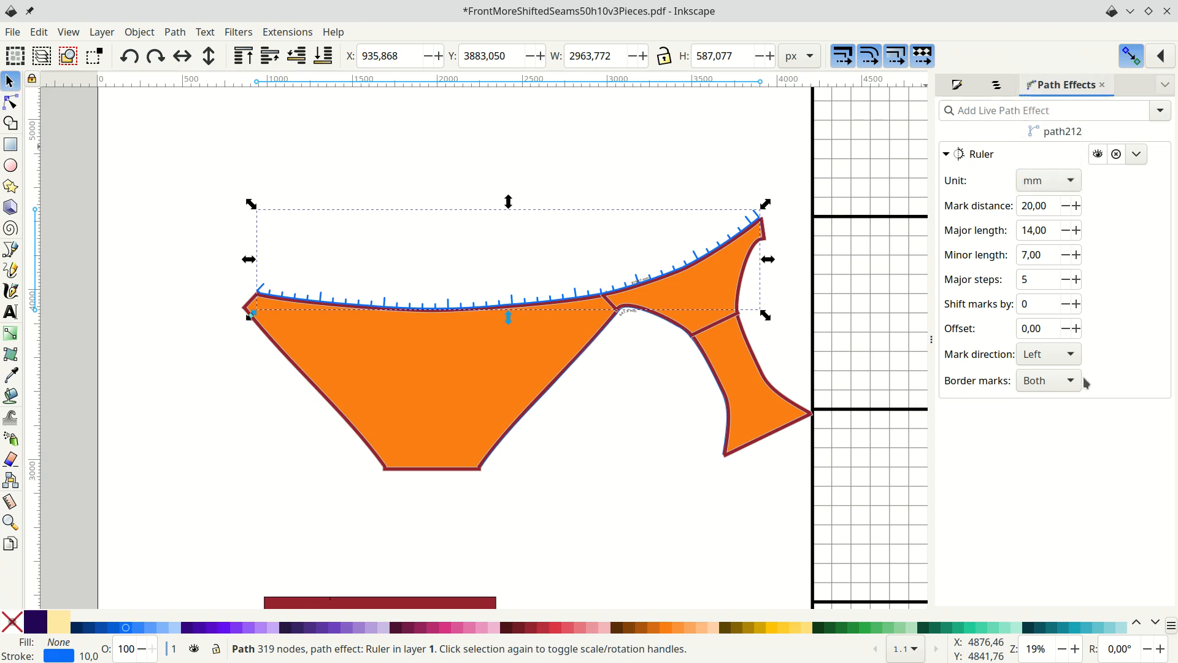
Try a mark distance of 100 mm for the waist path's ruler.
click(1053, 208)
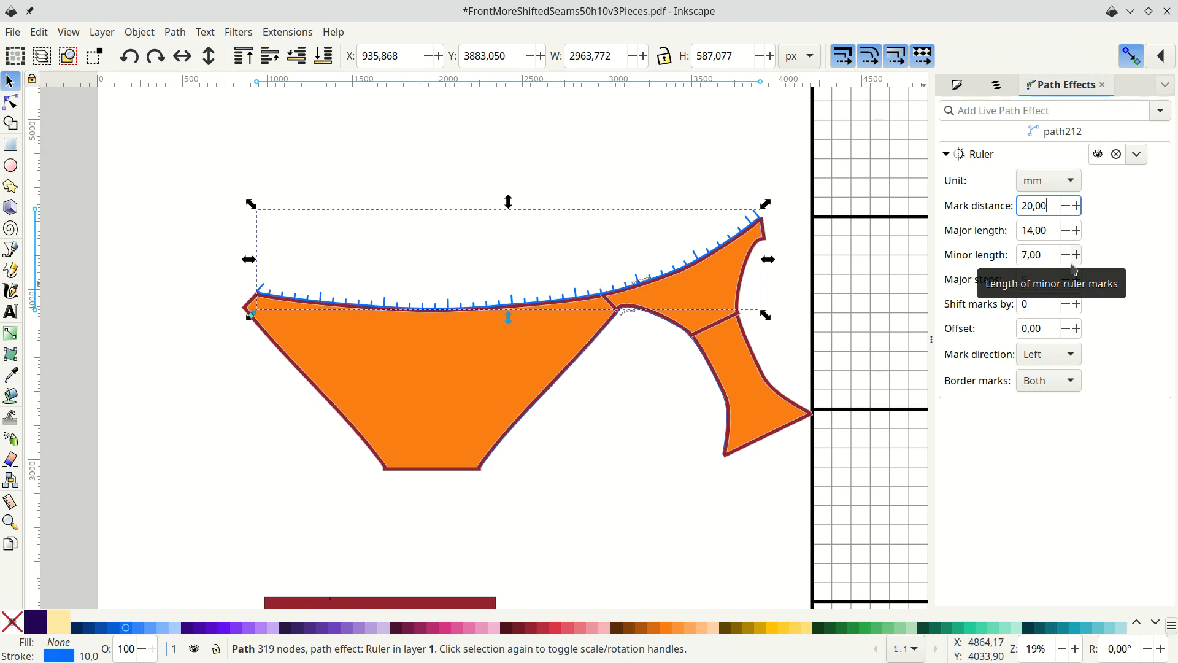
key(ctrl+a)
text(100)
key(Return)
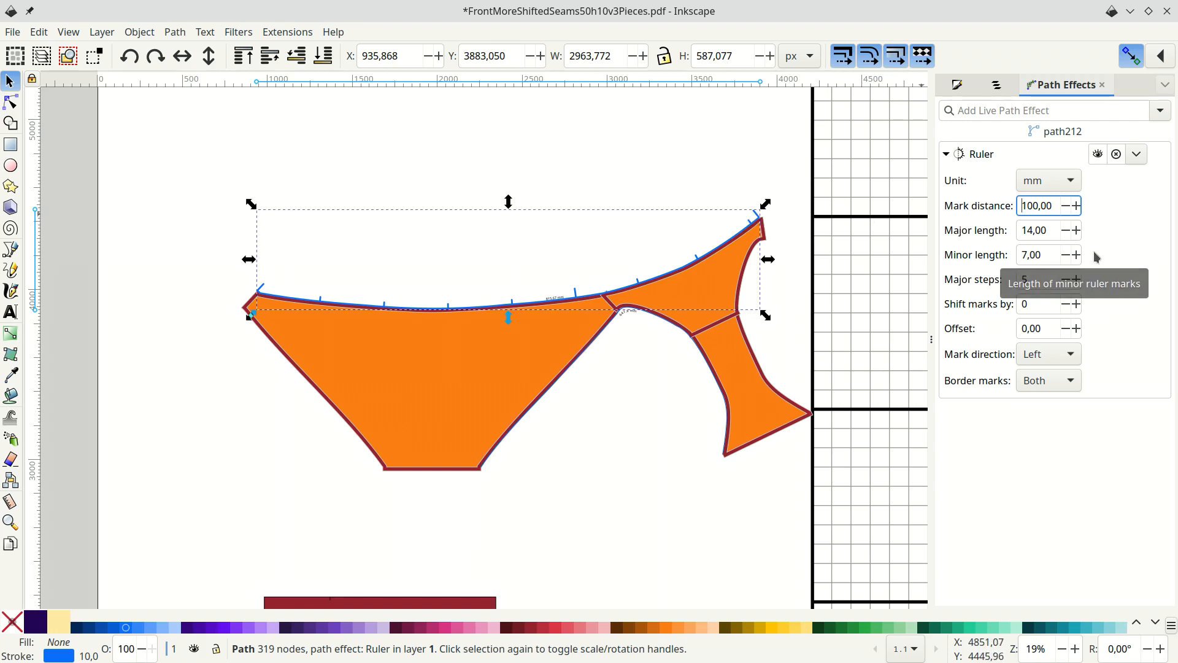
Set the waist ruler's mark distance to 102 mm.
key(ctrl+a)
text(1)
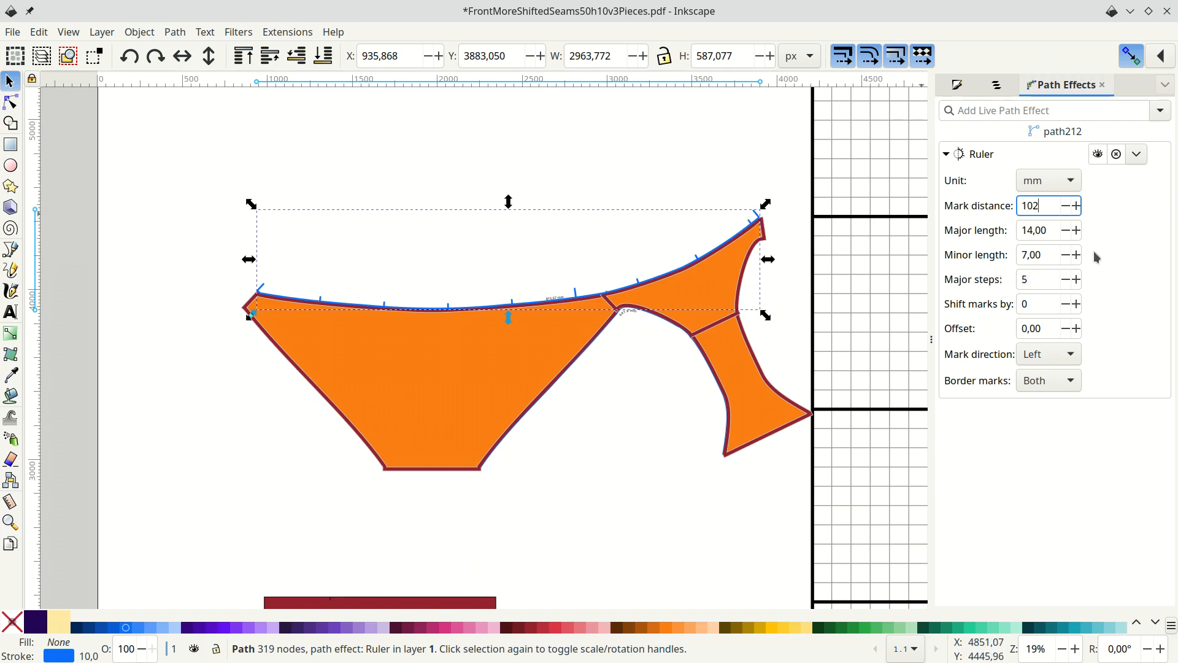
key(Return)
Apply the Ruler live path effect to the leg path and set its unit to mm.
click(575, 365)
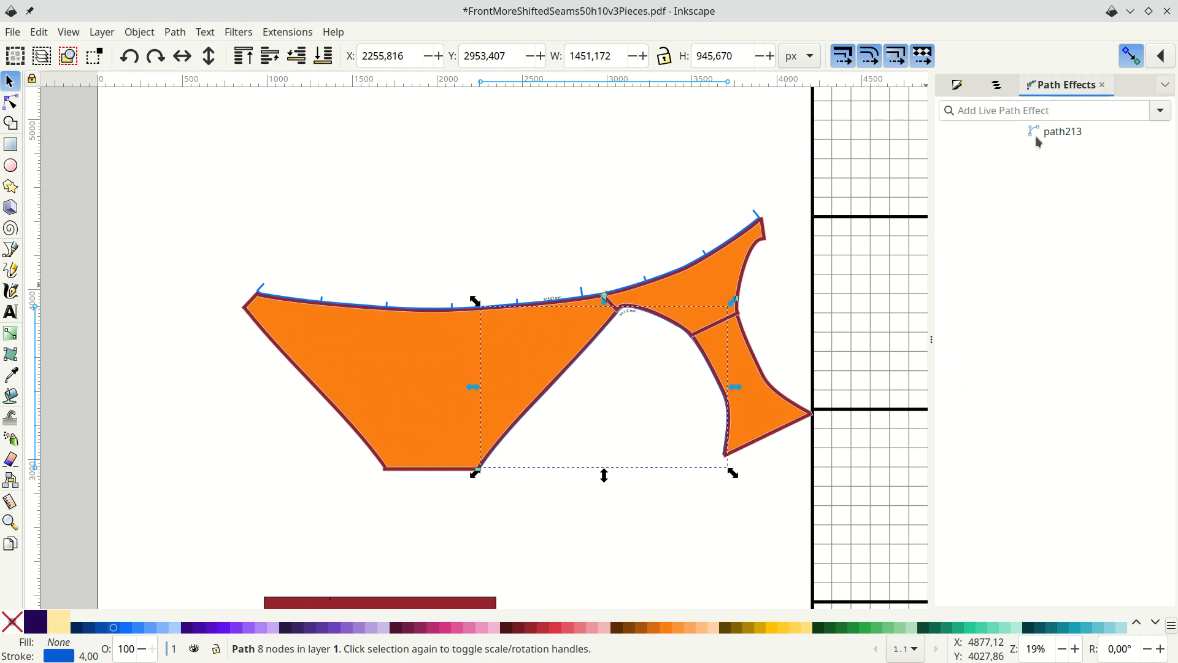
click(1028, 110)
click(1021, 130)
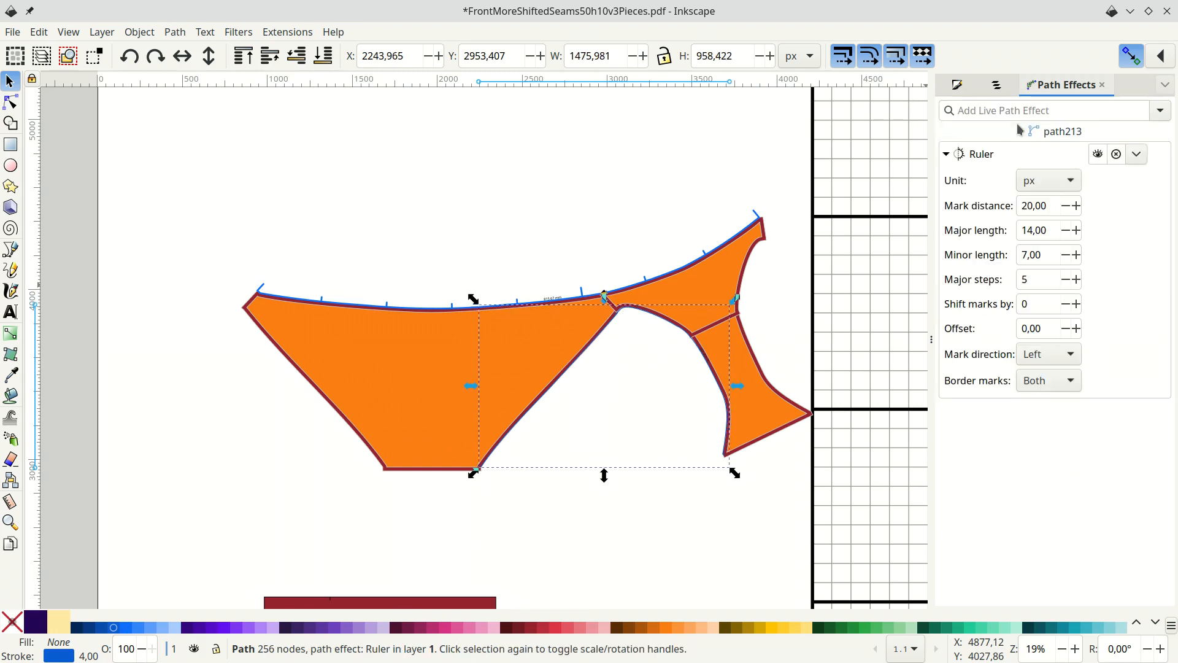
click(1050, 180)
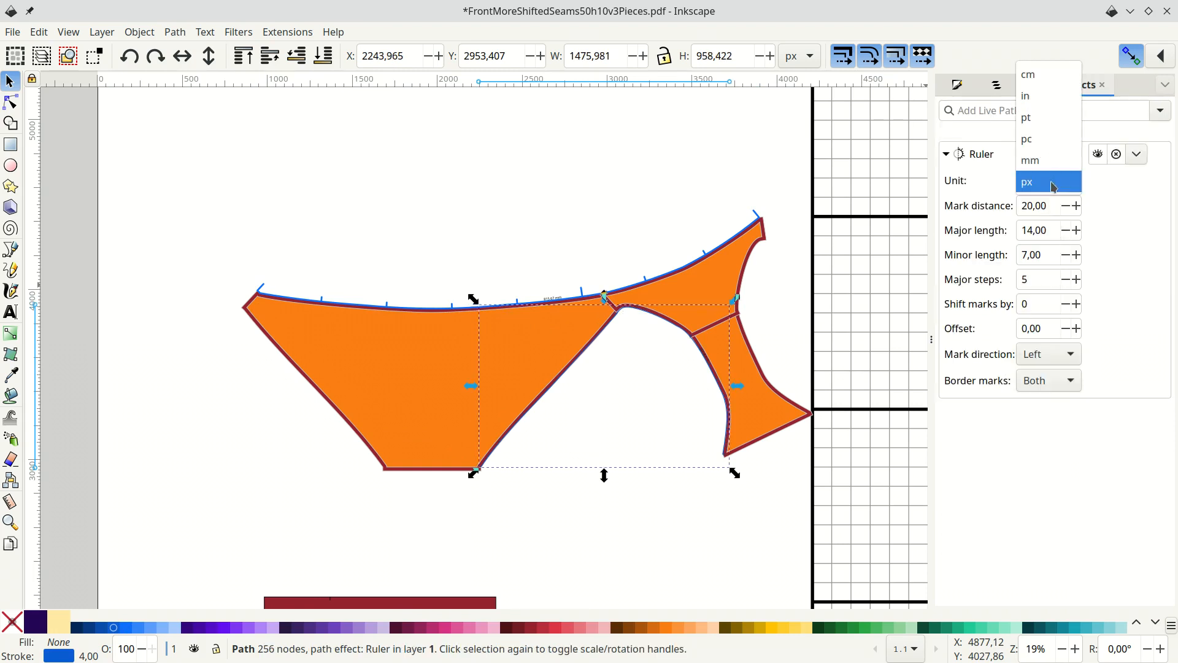
click(1043, 159)
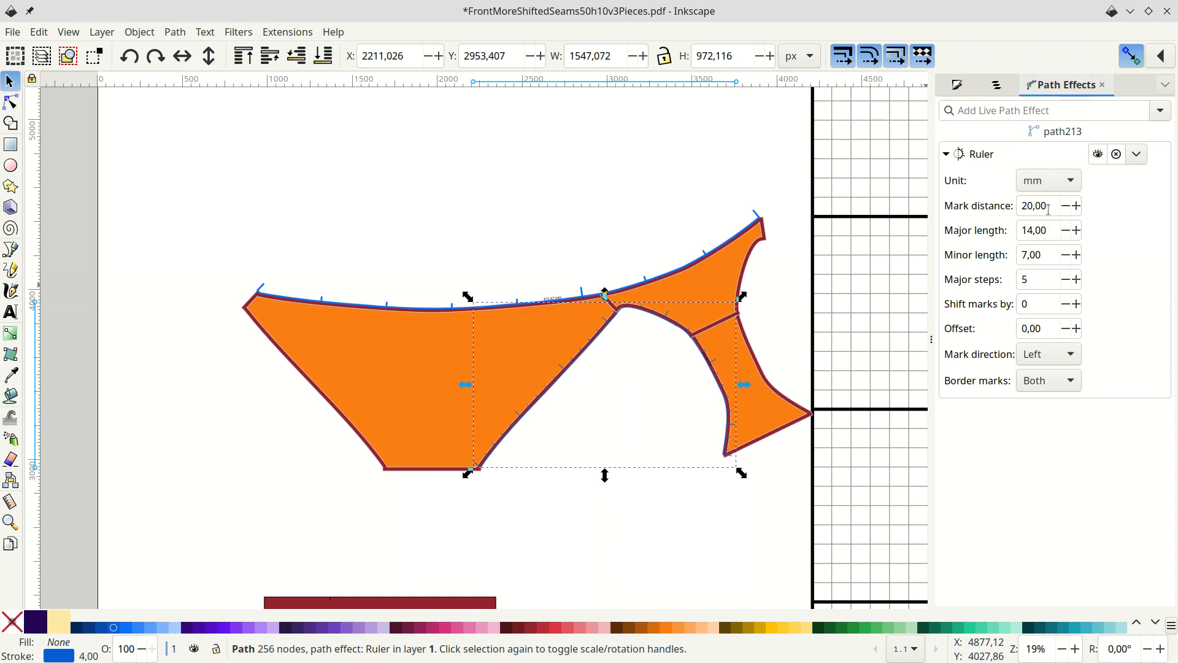
Try a mark distance of 100 mm for the leg path's ruler.
drag(1051, 211, 1002, 214)
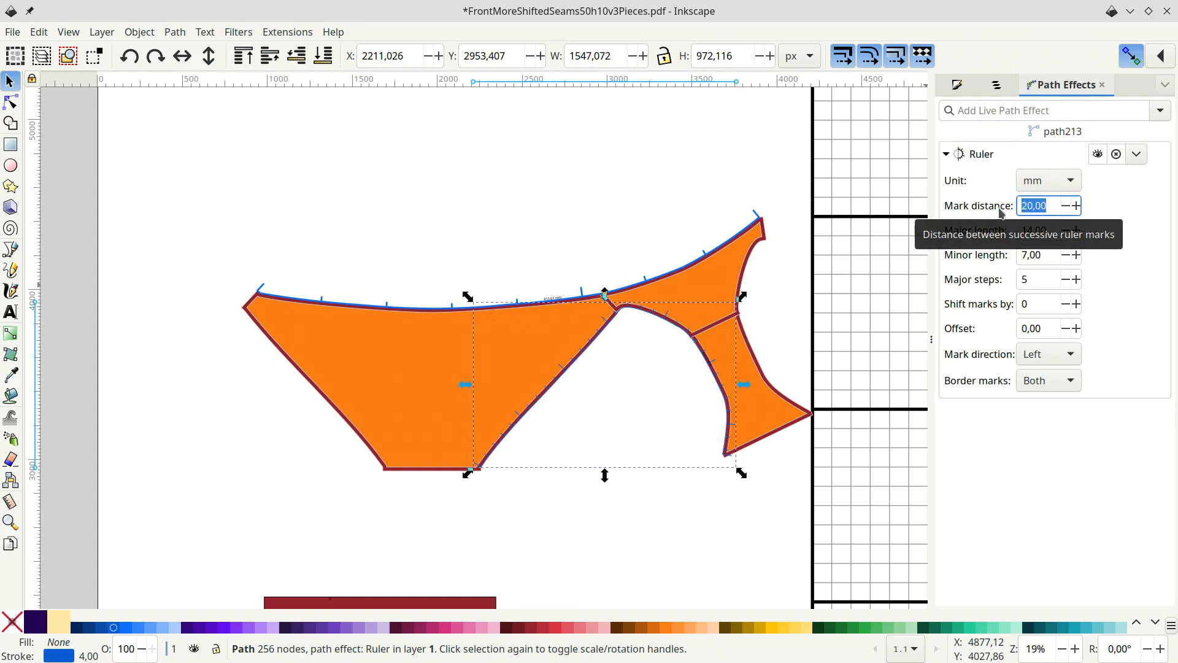
text(100)
key(Return)
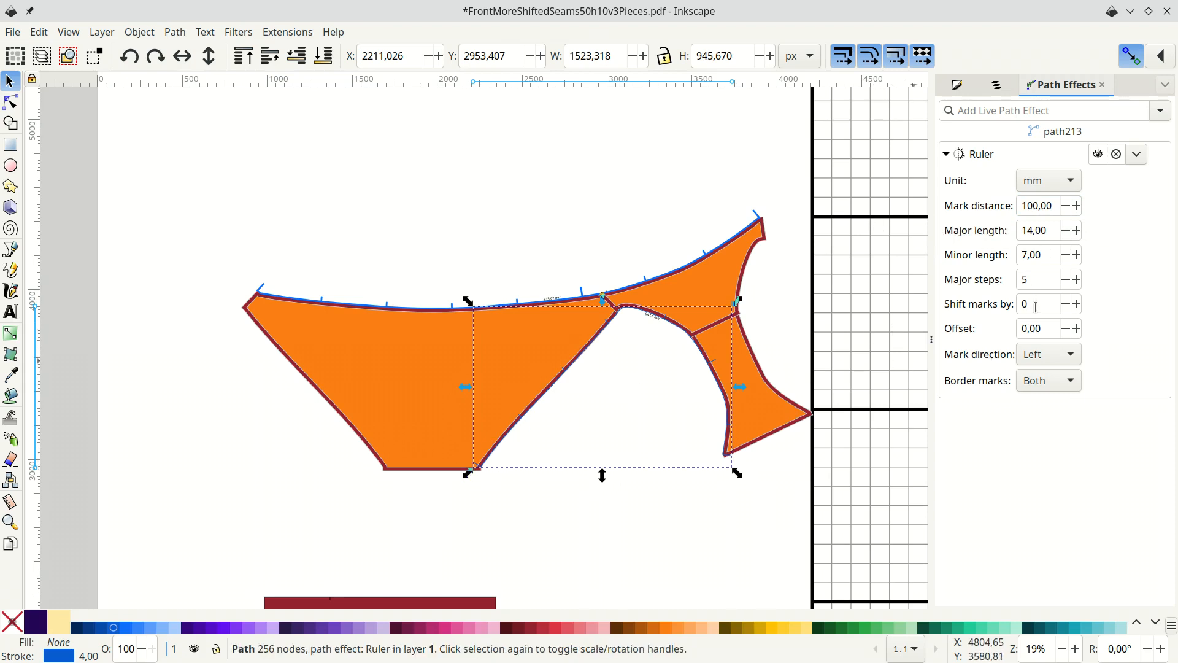
Set the mark direction of the leg path's ruler to Both.
click(1062, 355)
click(1056, 337)
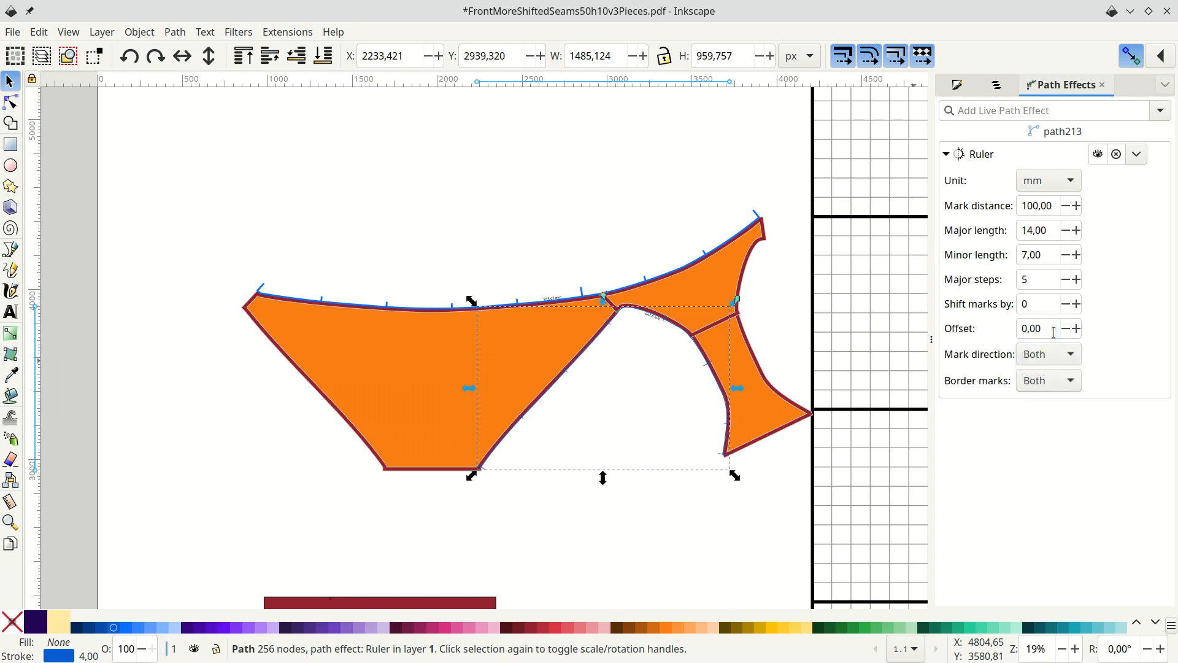
scroll(616, 358, up, 3)
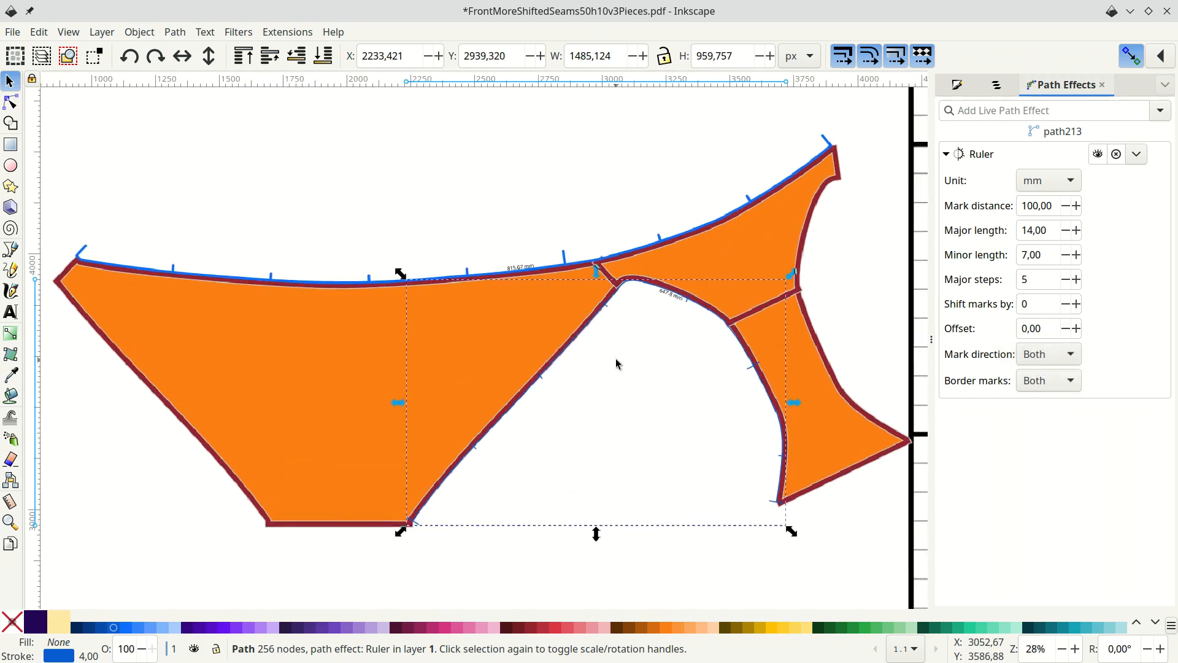
scroll(617, 360, down, 1)
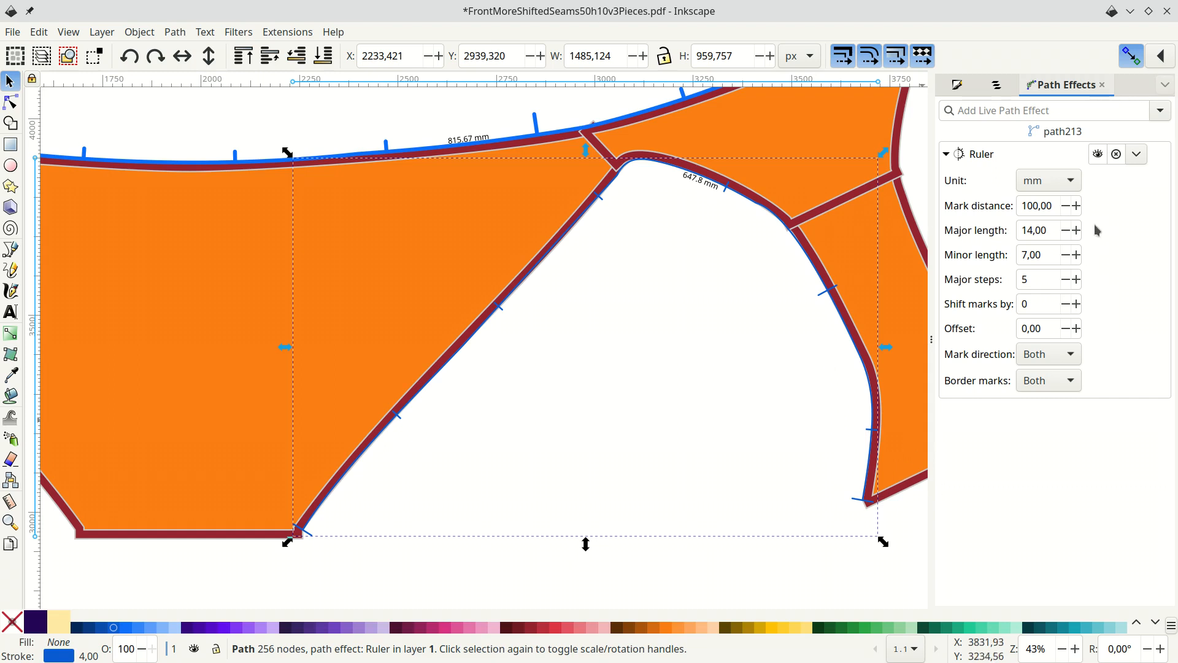
Set the leg ruler's mark distance to 650/8 mm and deselect the path.
drag(1053, 206, 1020, 192)
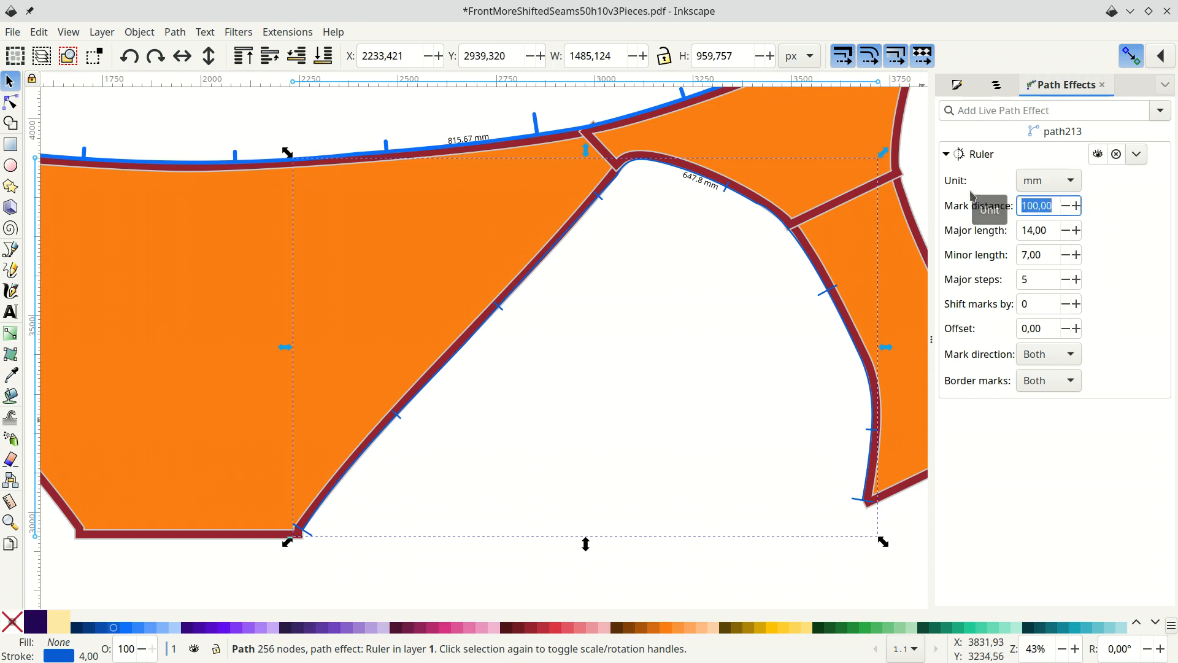
text(650/8)
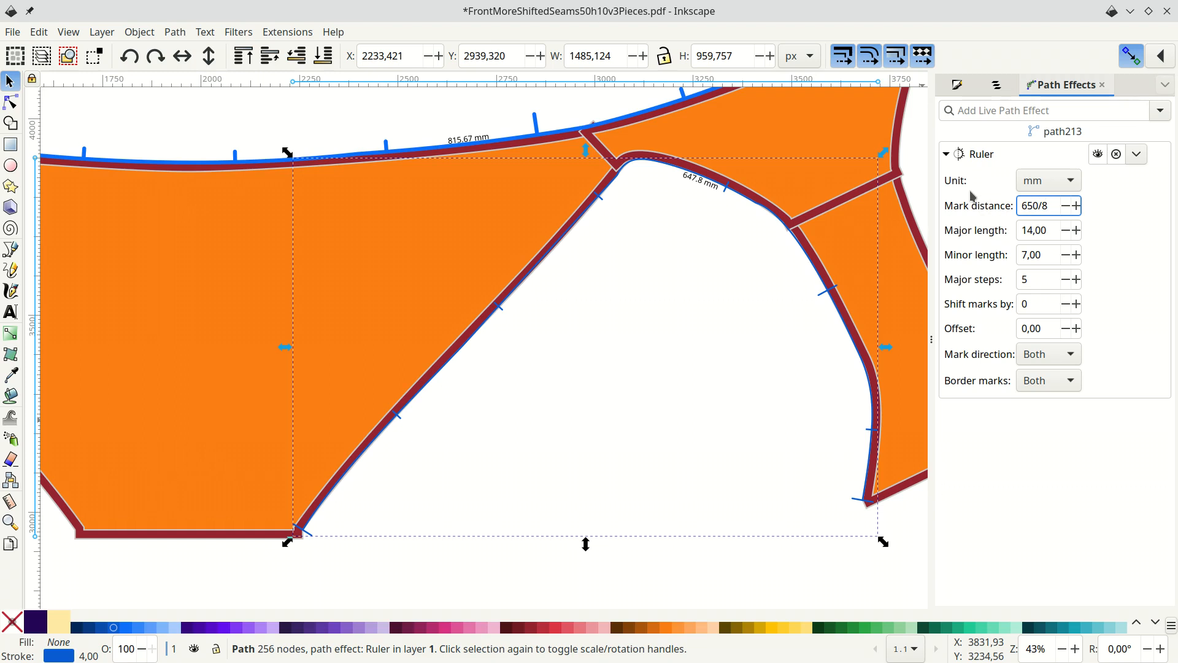
key(Return)
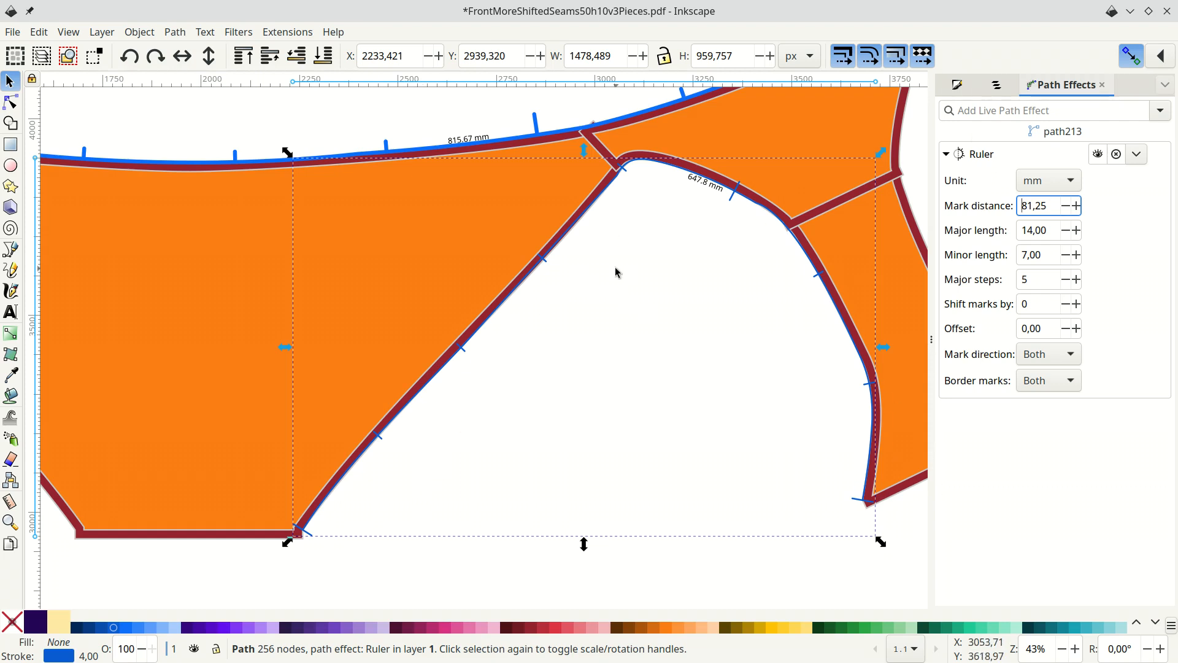
click(707, 189)
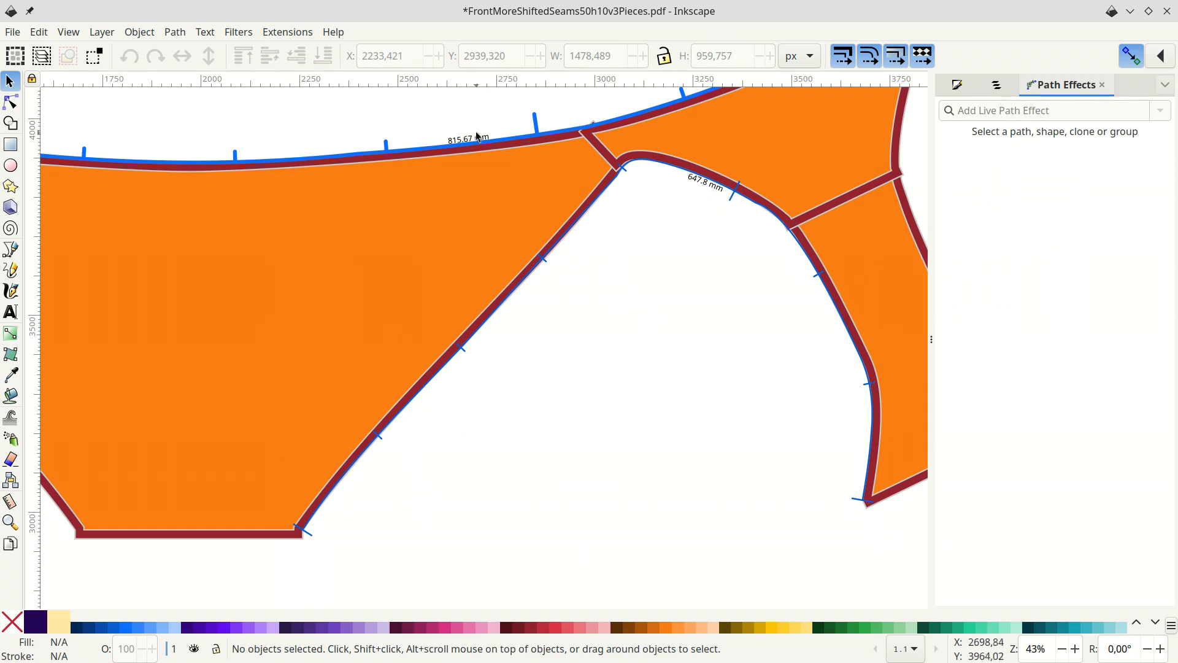
Convert the leg path together with its ruler marks into a plain path with Object to Path.
click(738, 197)
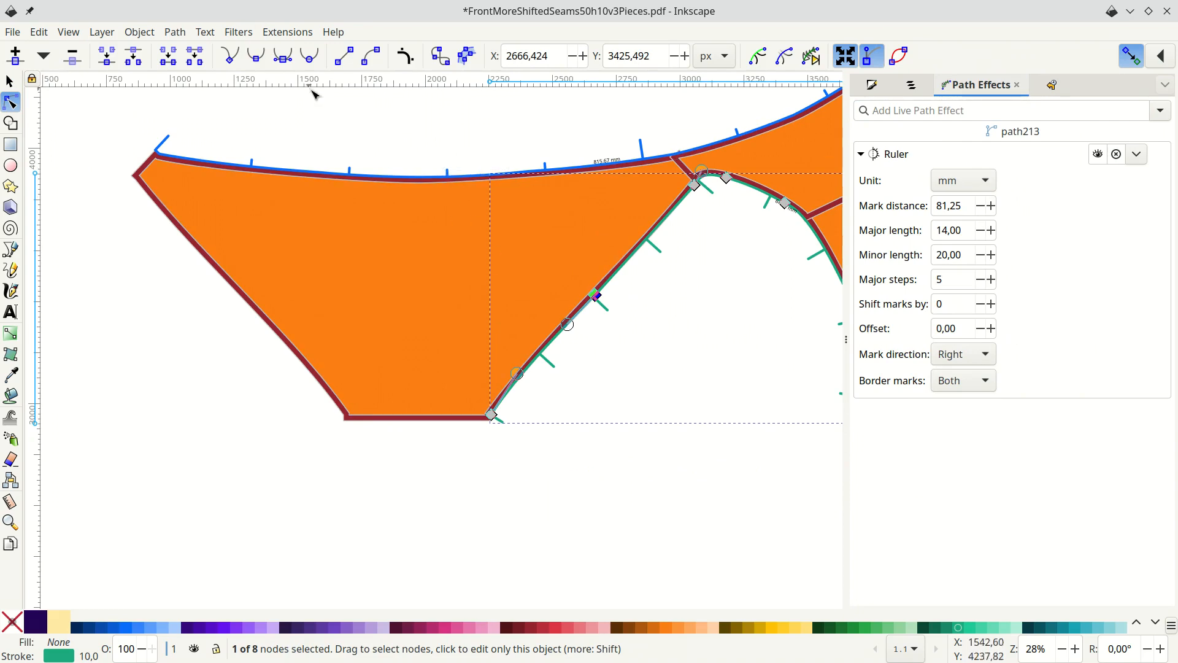
click(178, 35)
click(187, 48)
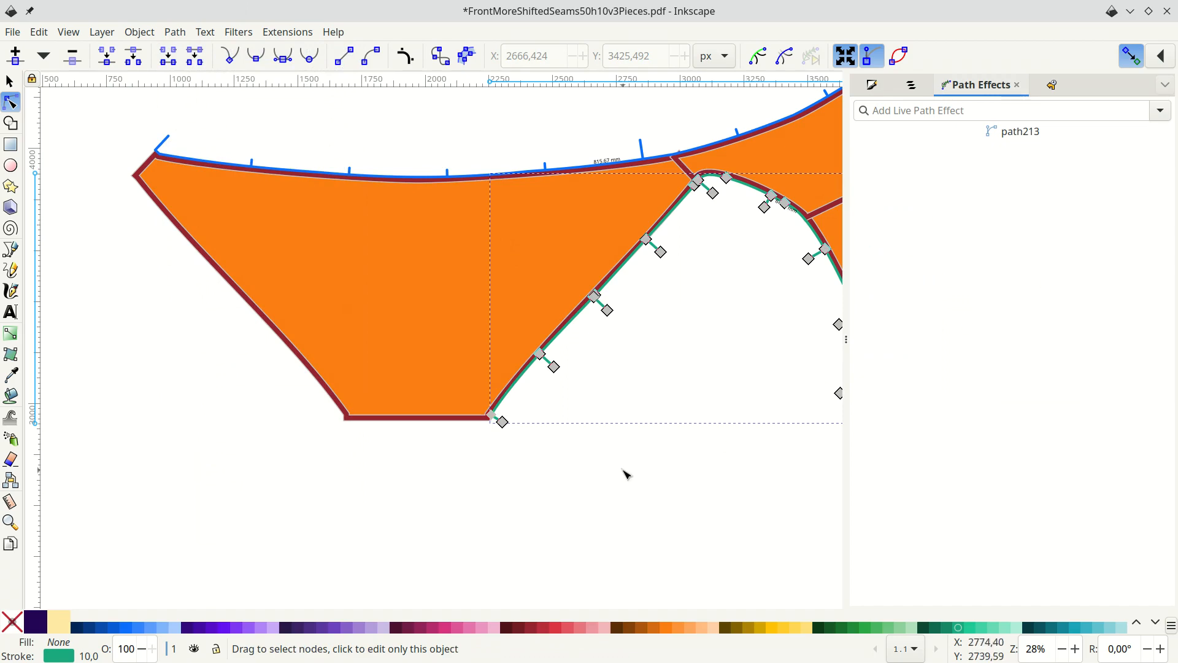
Break the converted leg path apart into separate pieces and show their stroke style settings.
key(ctrl+shift+f)
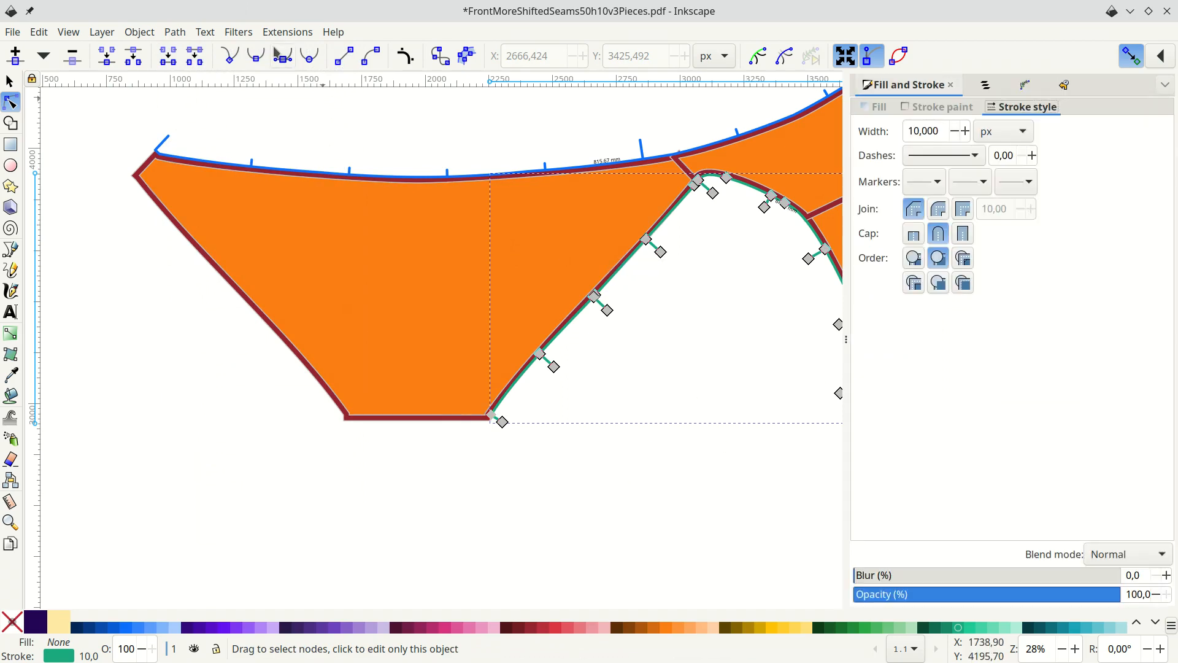
click(167, 33)
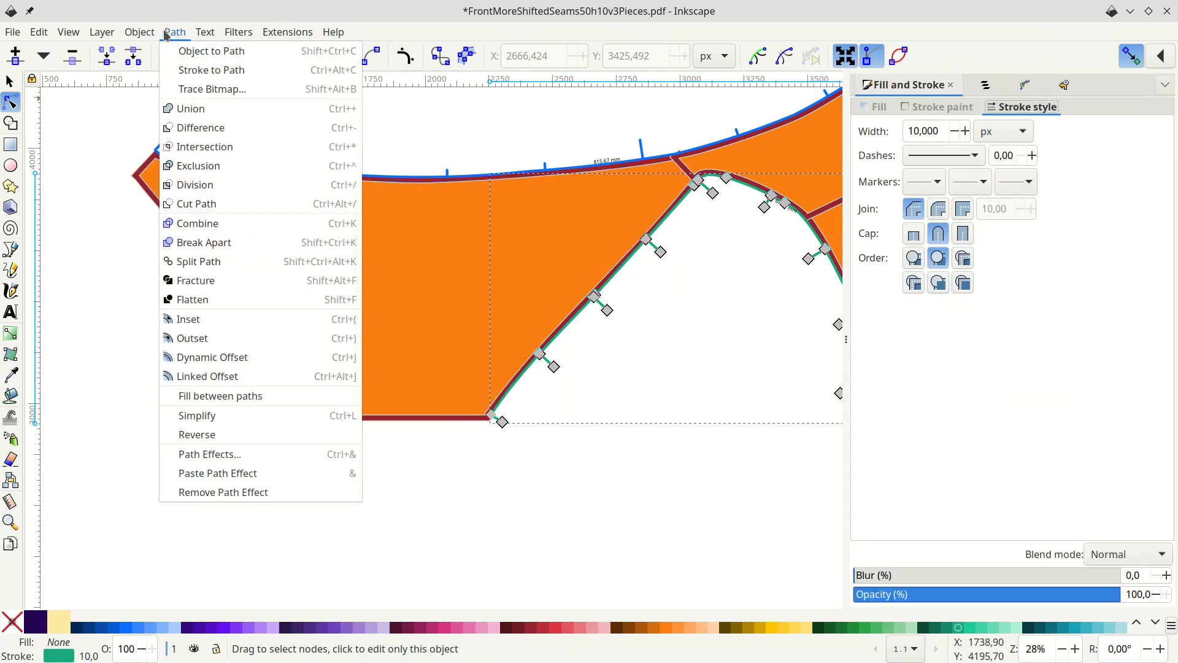
click(203, 243)
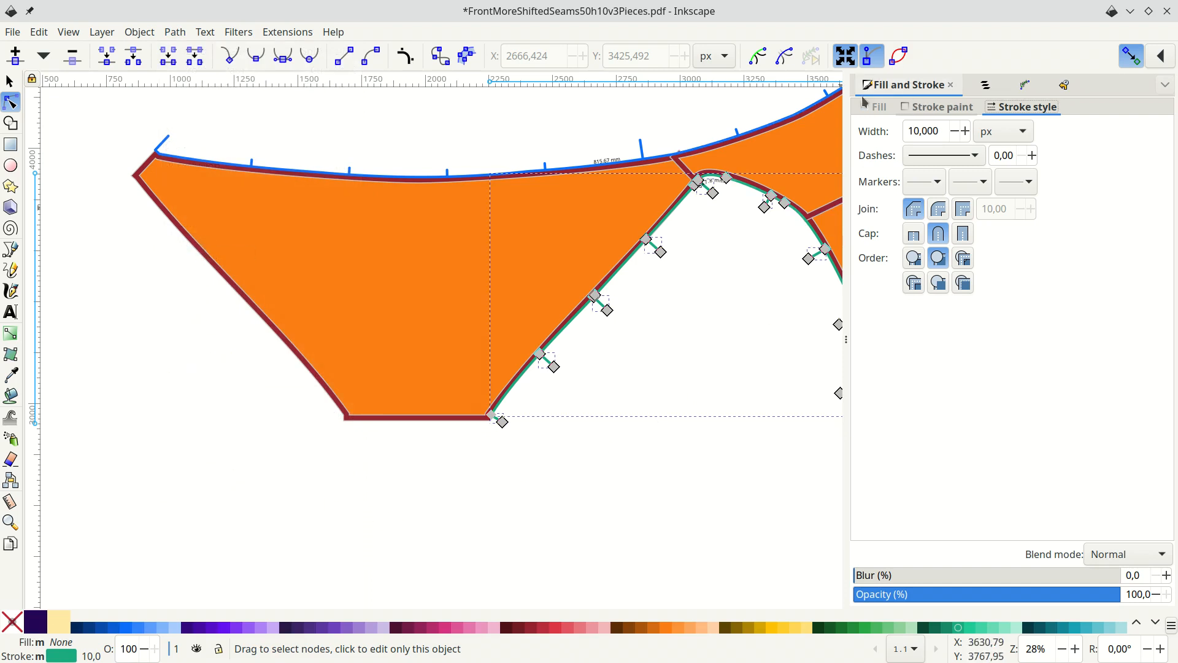
click(9, 81)
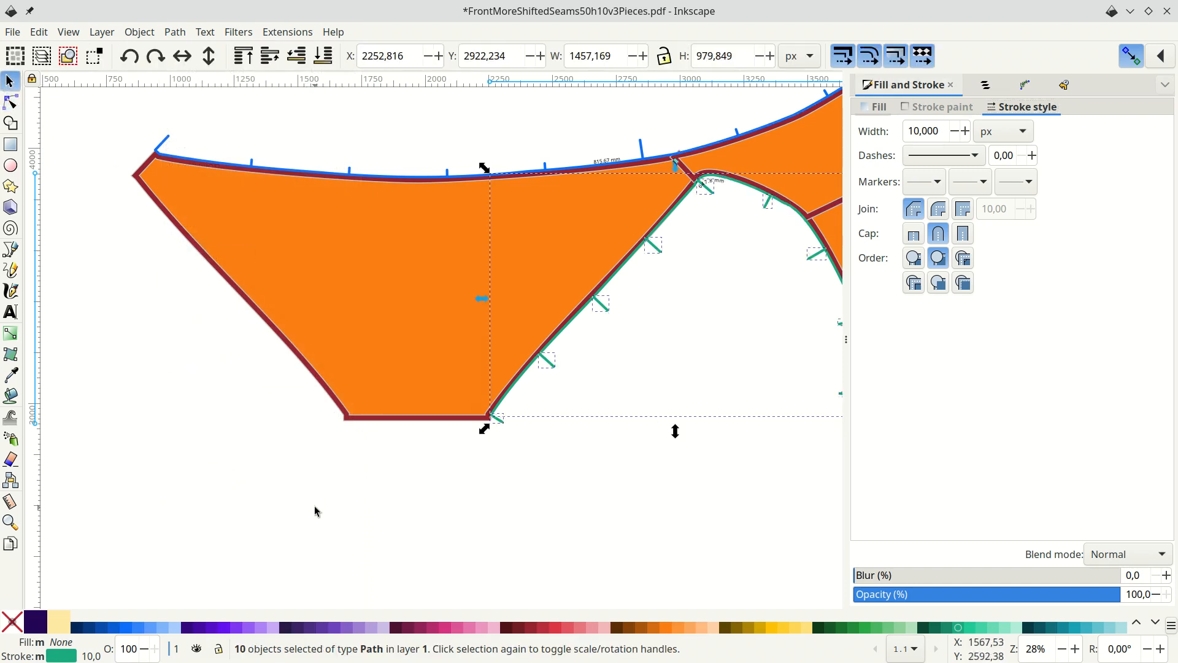
mouse_move(309, 653)
Try the scissors as the end marker on the separated leg pieces and remove it again.
click(1024, 193)
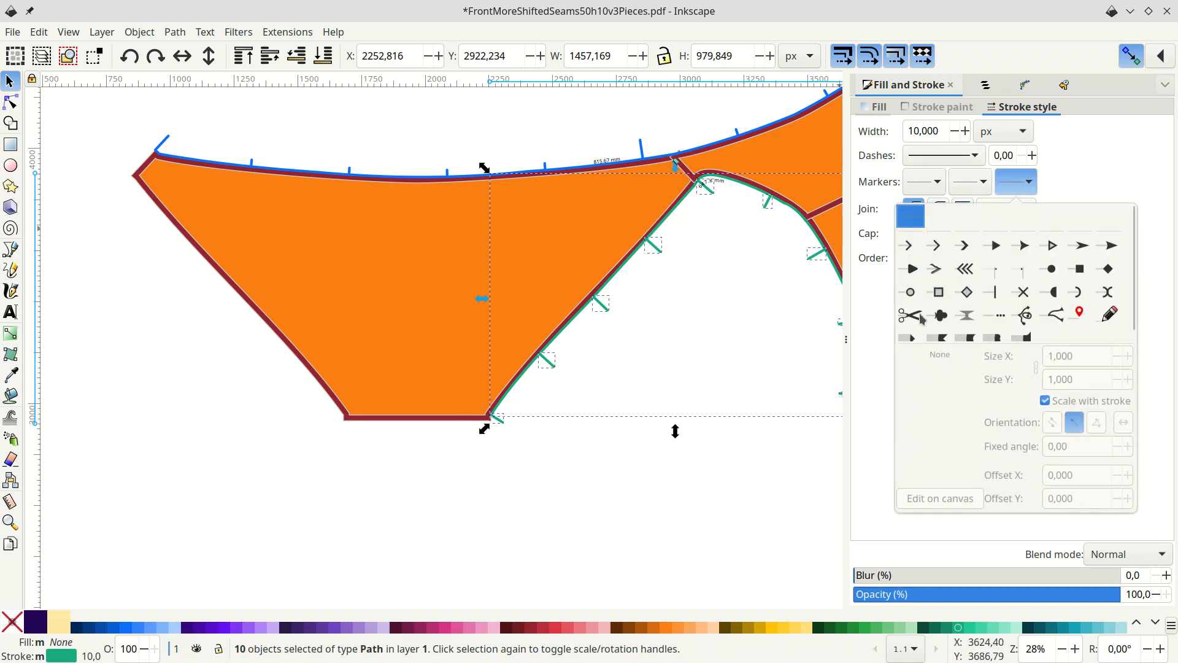
click(922, 317)
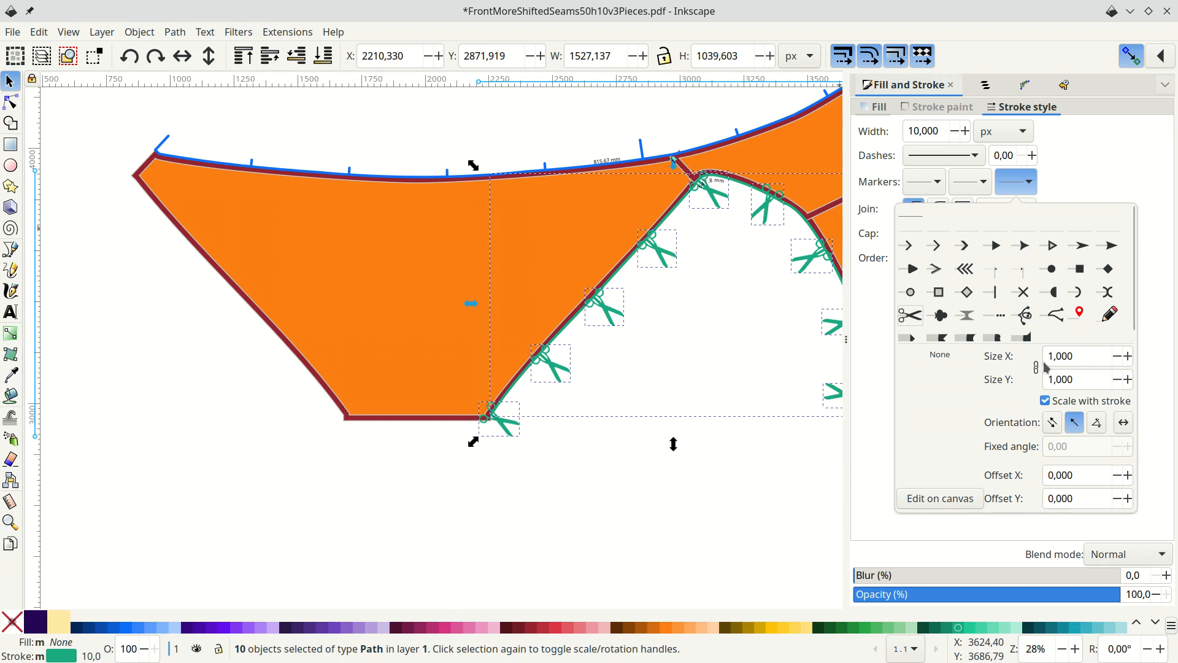
click(913, 226)
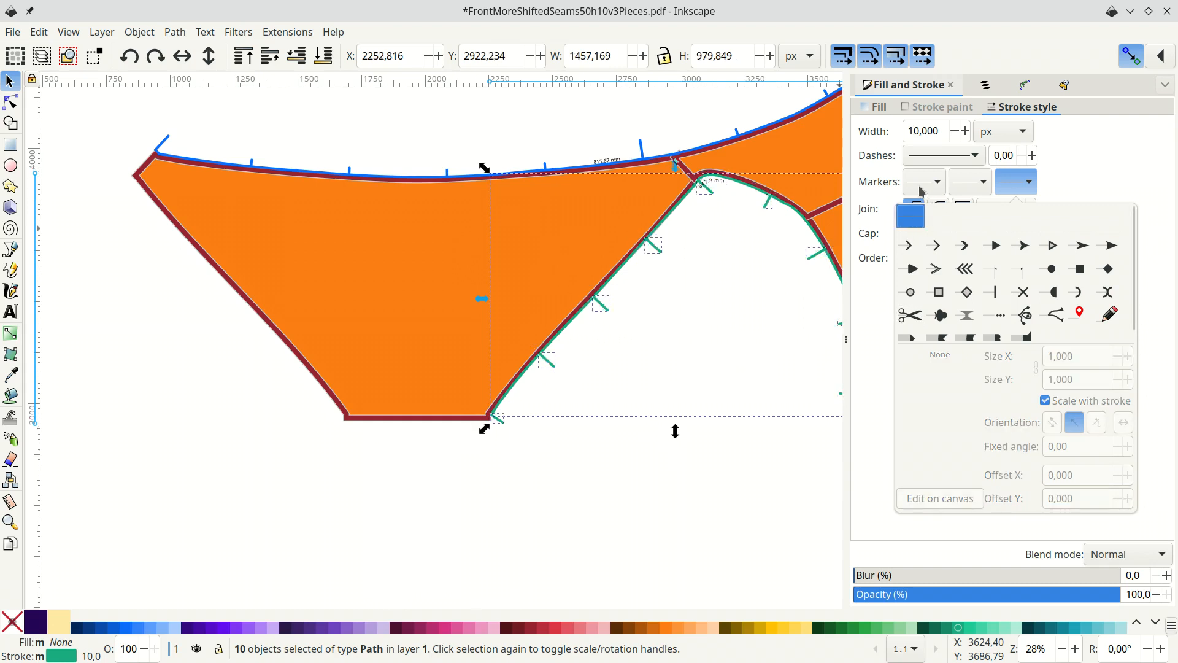
Set the scissors as the start marker on all separated leg pieces.
click(922, 189)
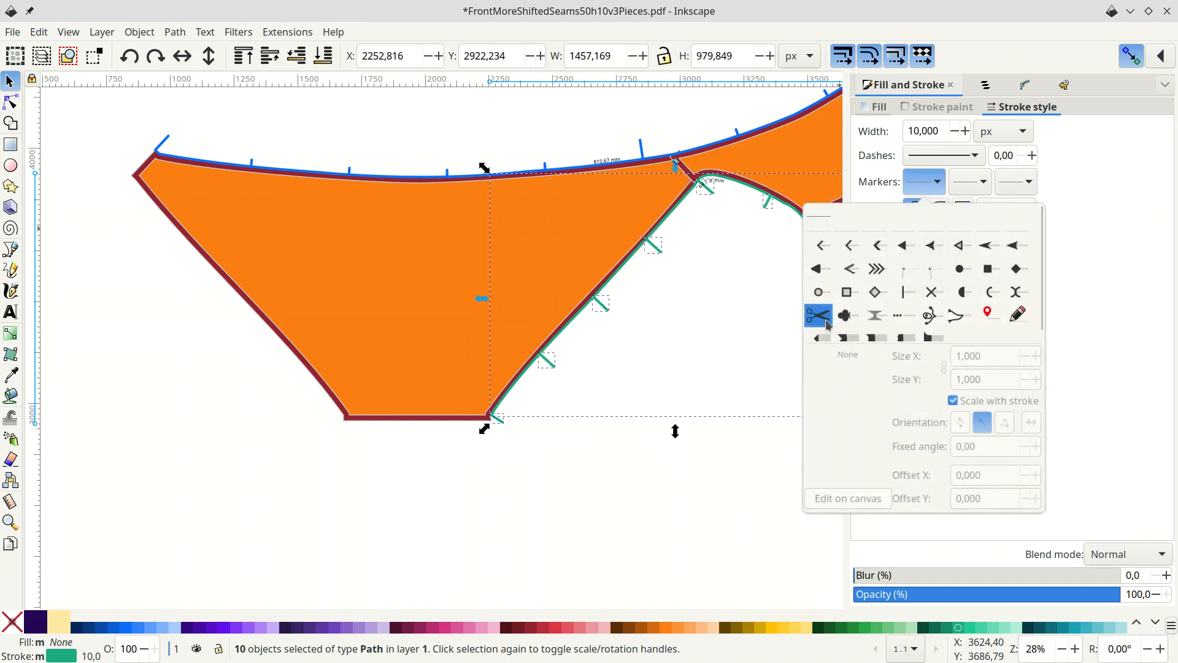
click(822, 311)
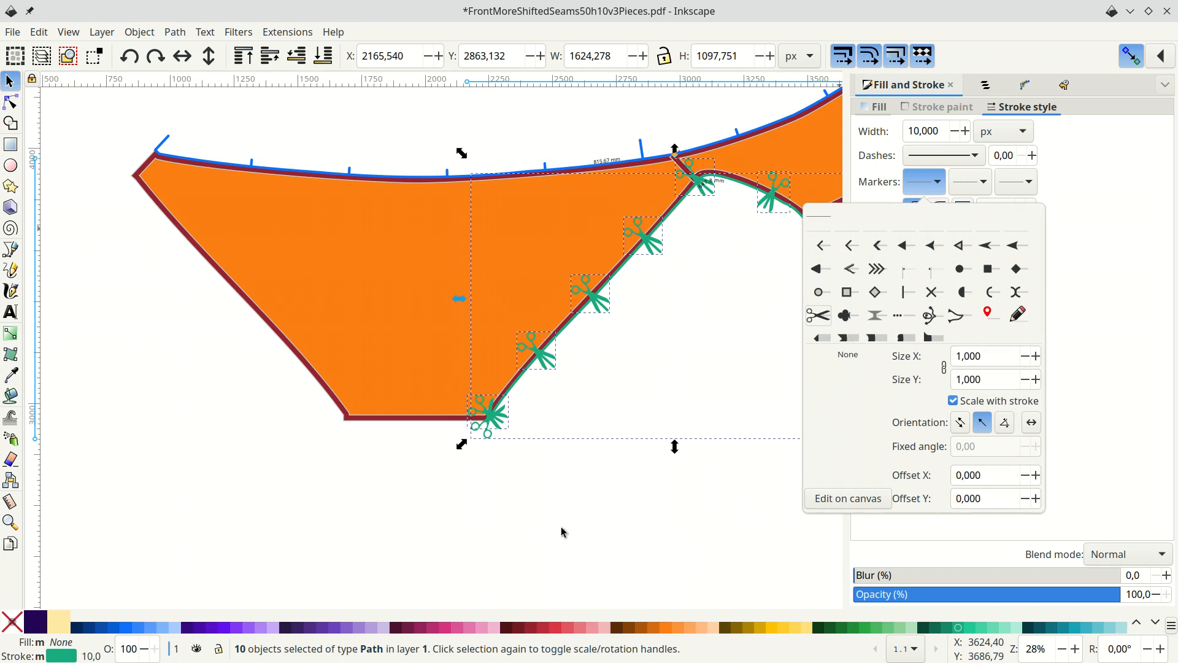
click(595, 486)
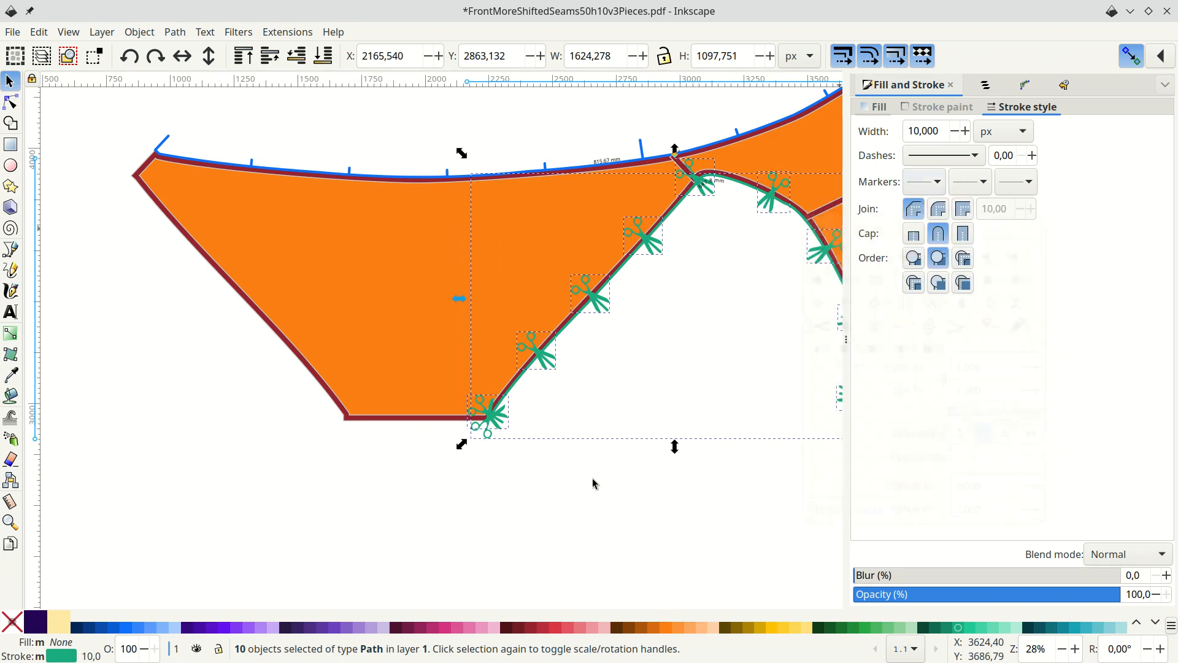
Move the long leg curve away from its scissors marks into the blank area below the pattern.
click(576, 326)
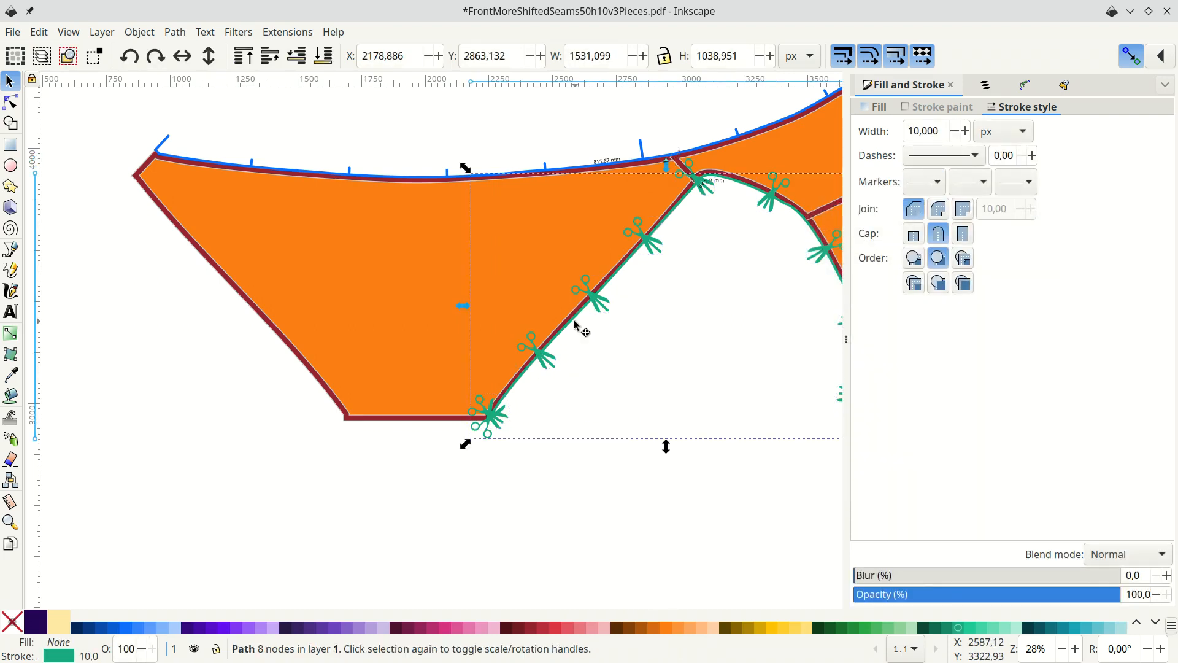
drag(576, 326, 545, 490)
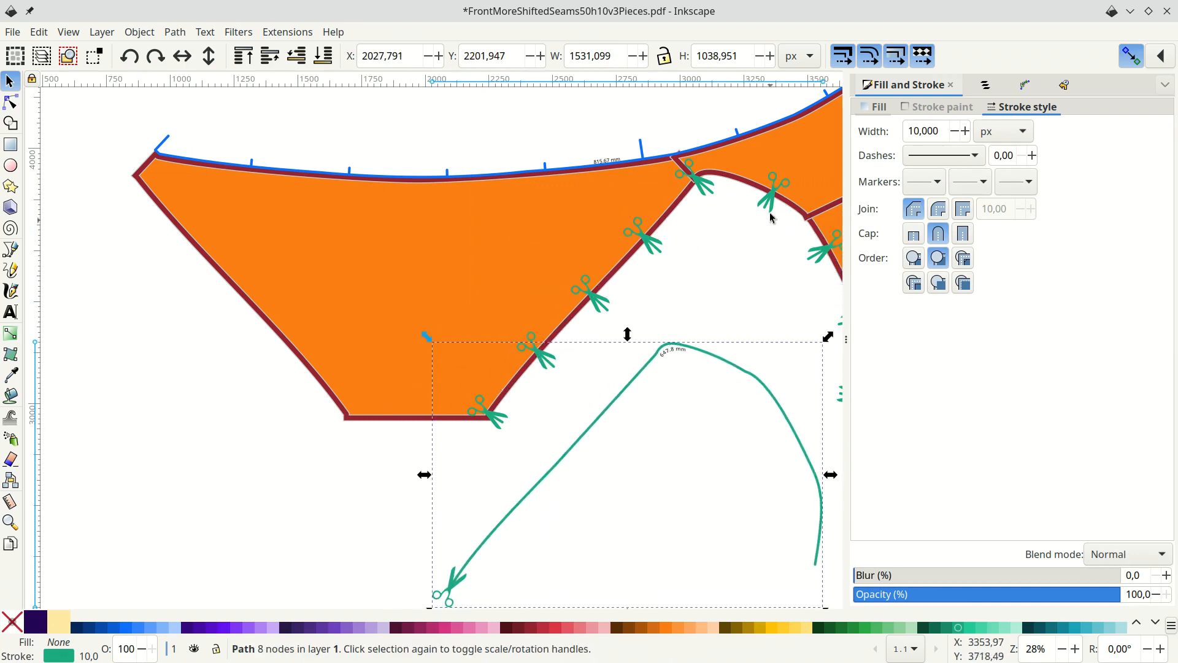
scroll(735, 335, right, 9)
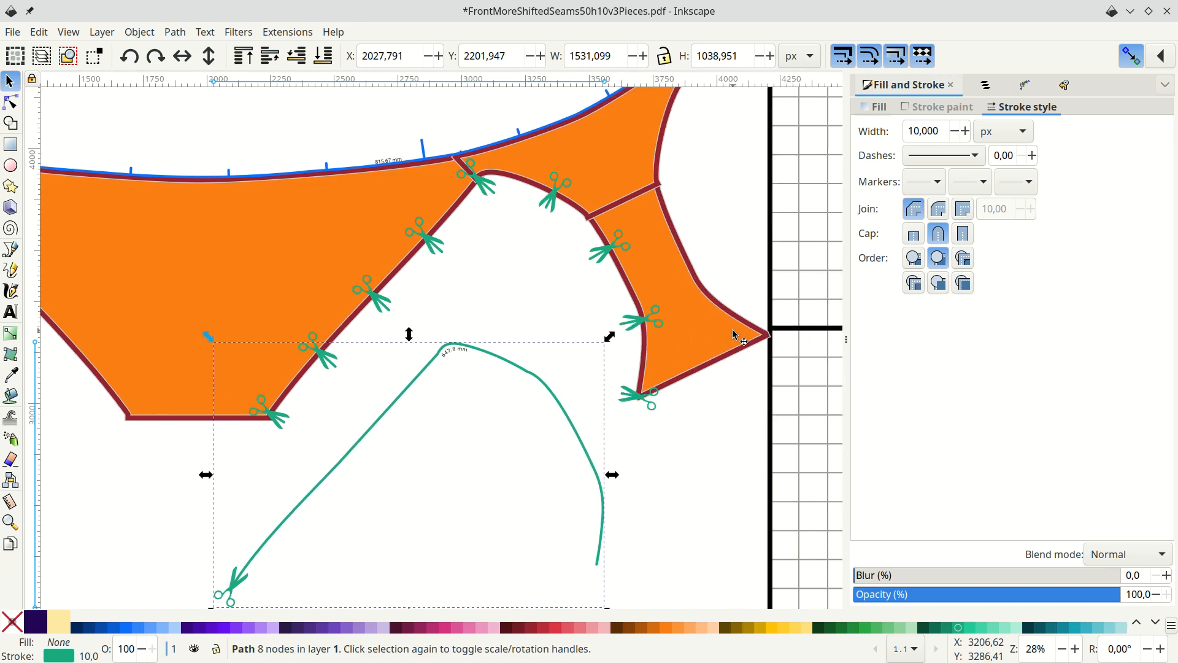
Convert the waist path together with its ruler marks into a plain path with Object to Path.
scroll(464, 282, up, 9)
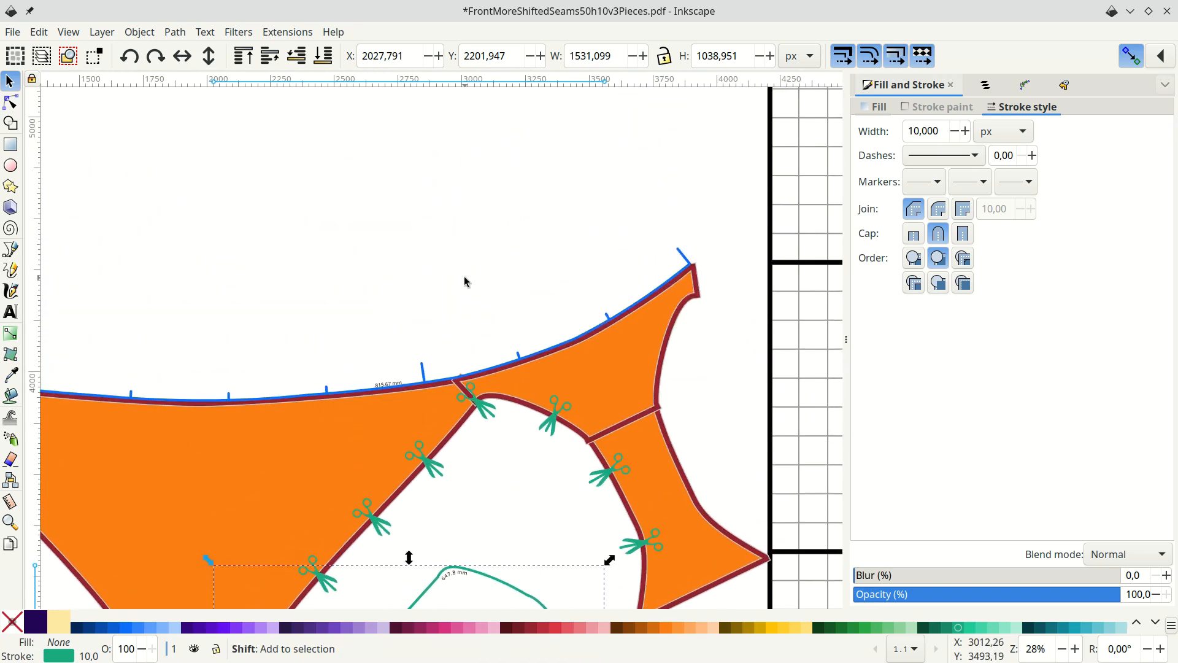
scroll(465, 281, left, 7)
click(454, 399)
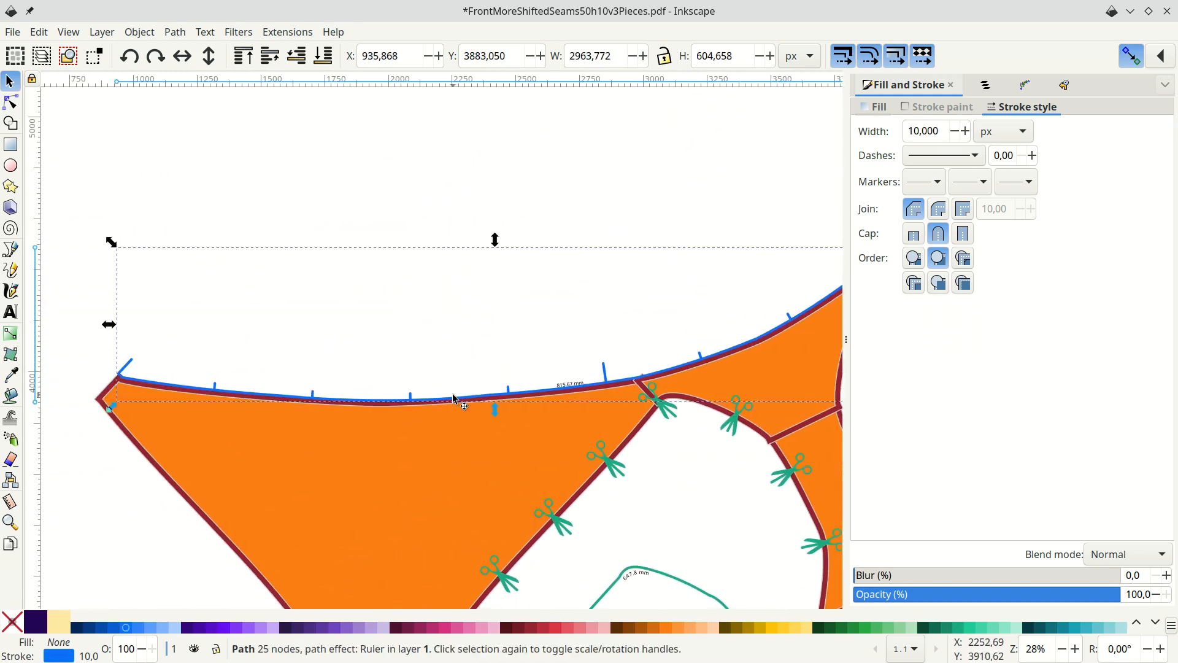
click(175, 35)
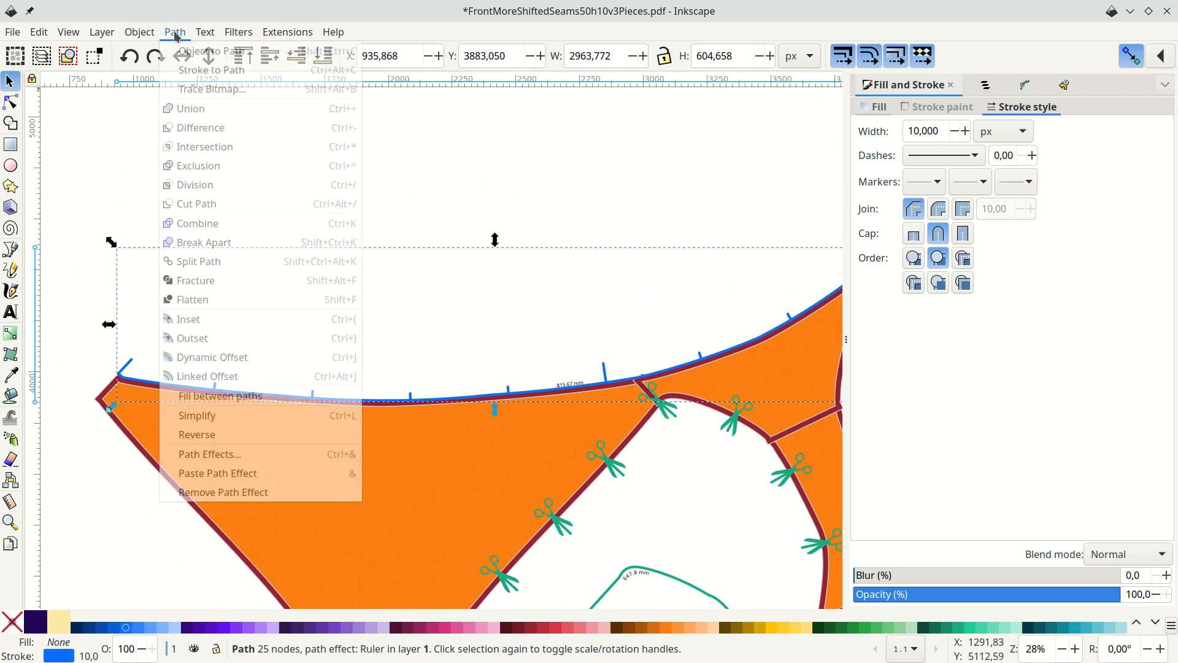
click(180, 45)
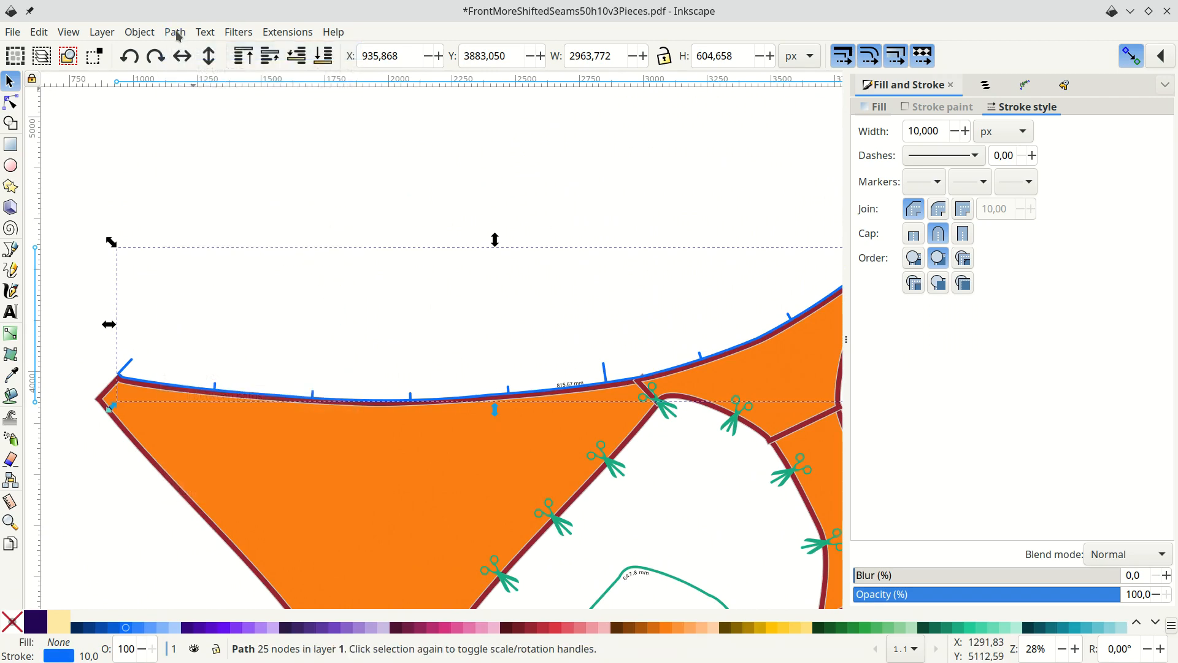
Break the converted waist path apart and set the scissors as the start marker on its pieces.
click(175, 32)
click(212, 243)
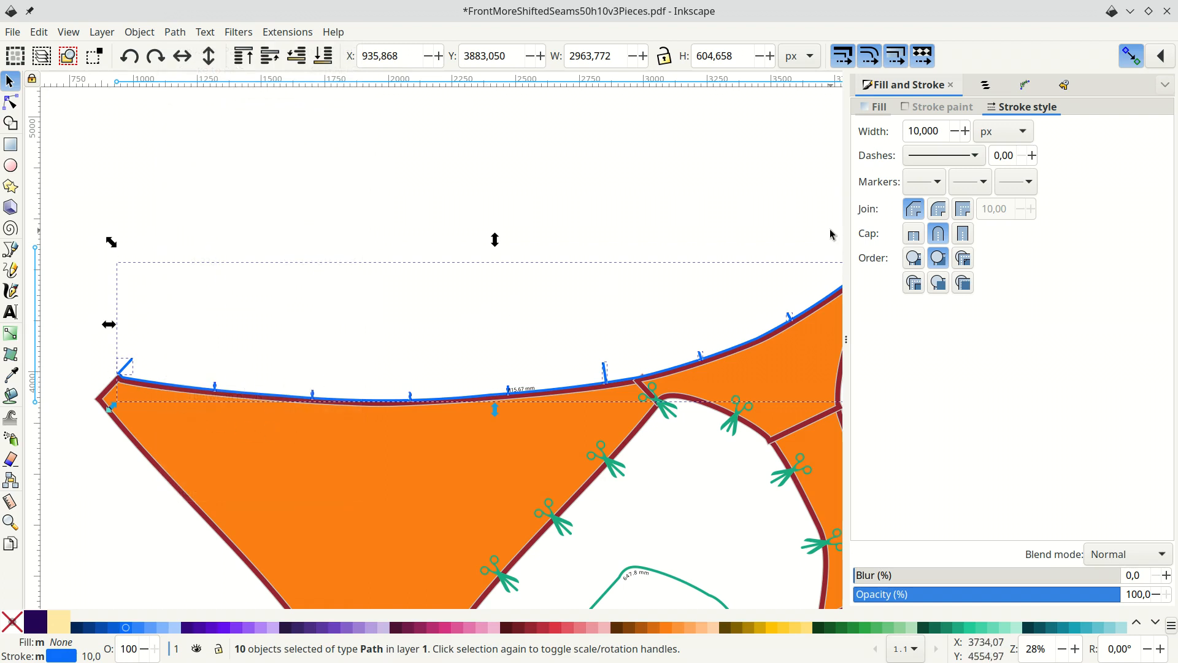
click(922, 184)
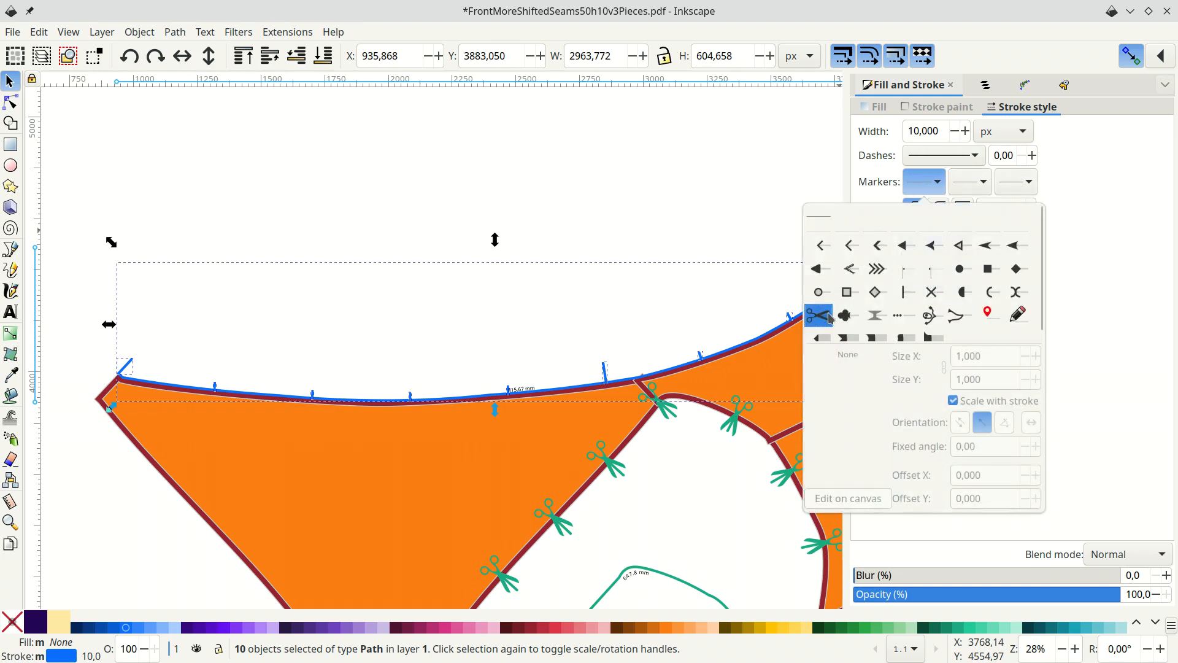
click(820, 315)
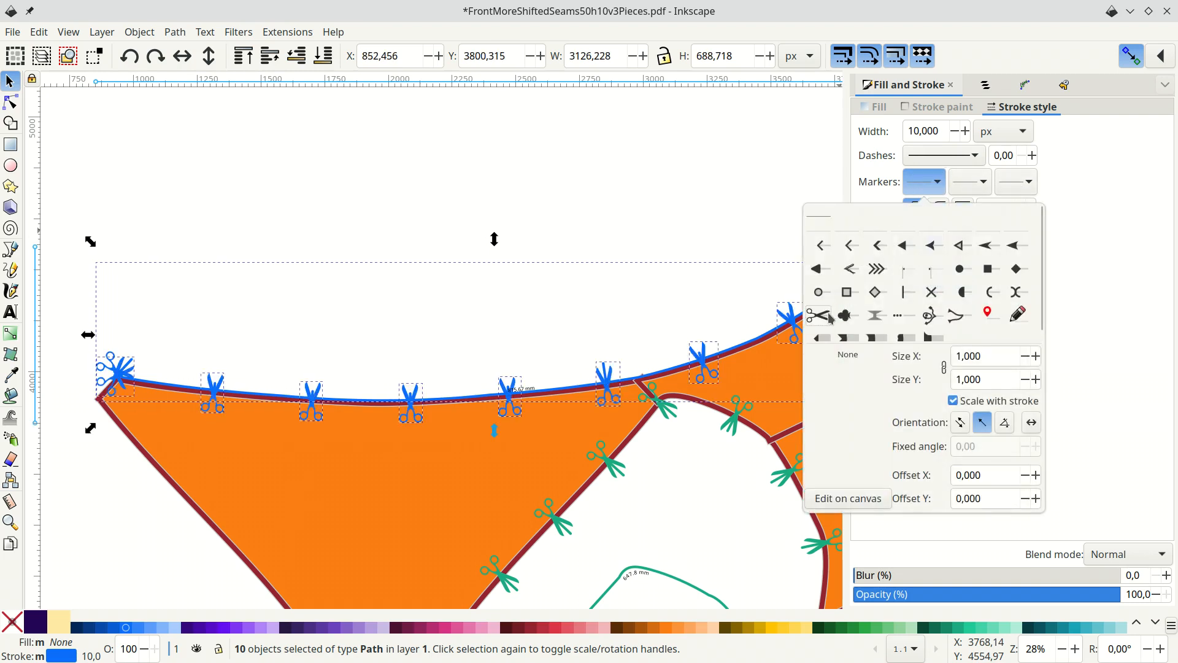
Move the long waist curve and the long leg curve into the blank area above the pattern, leaving their scissors marks in place.
click(552, 331)
click(560, 399)
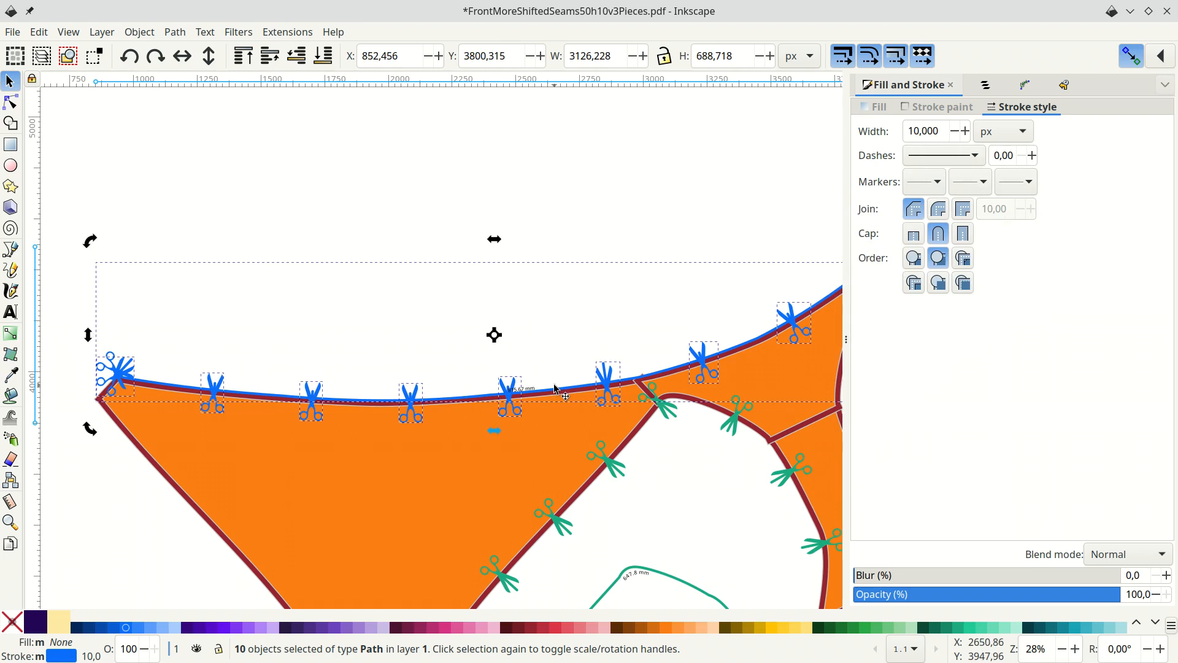
click(569, 235)
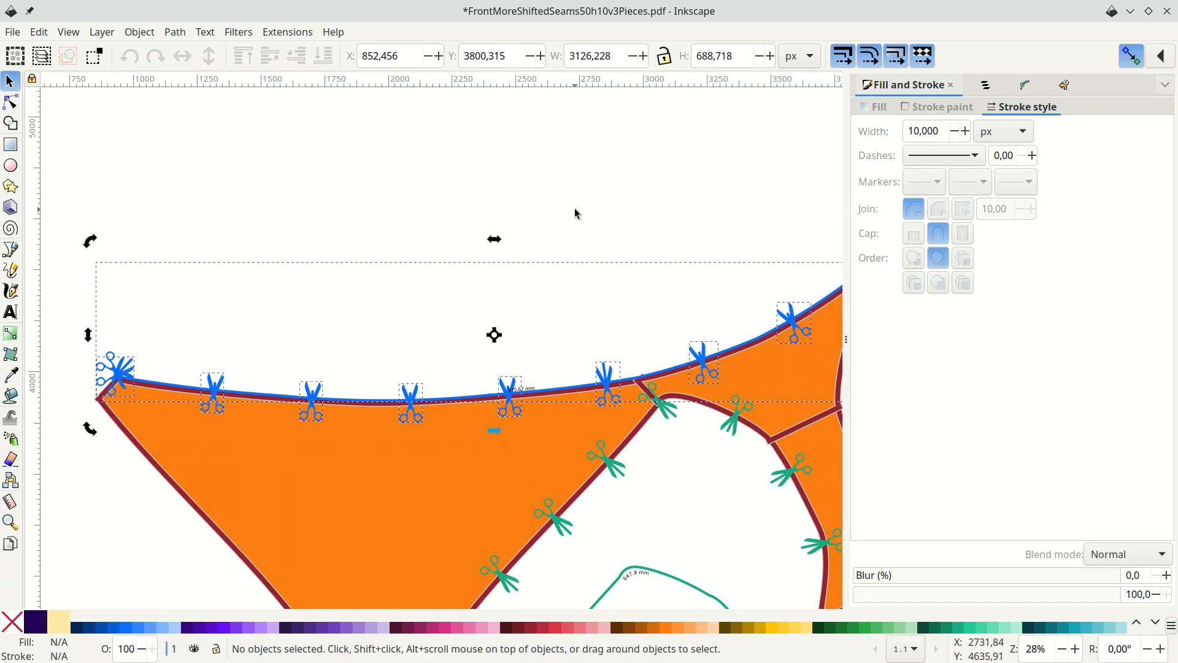
click(567, 390)
drag(567, 390, 530, 230)
scroll(601, 241, down, 2)
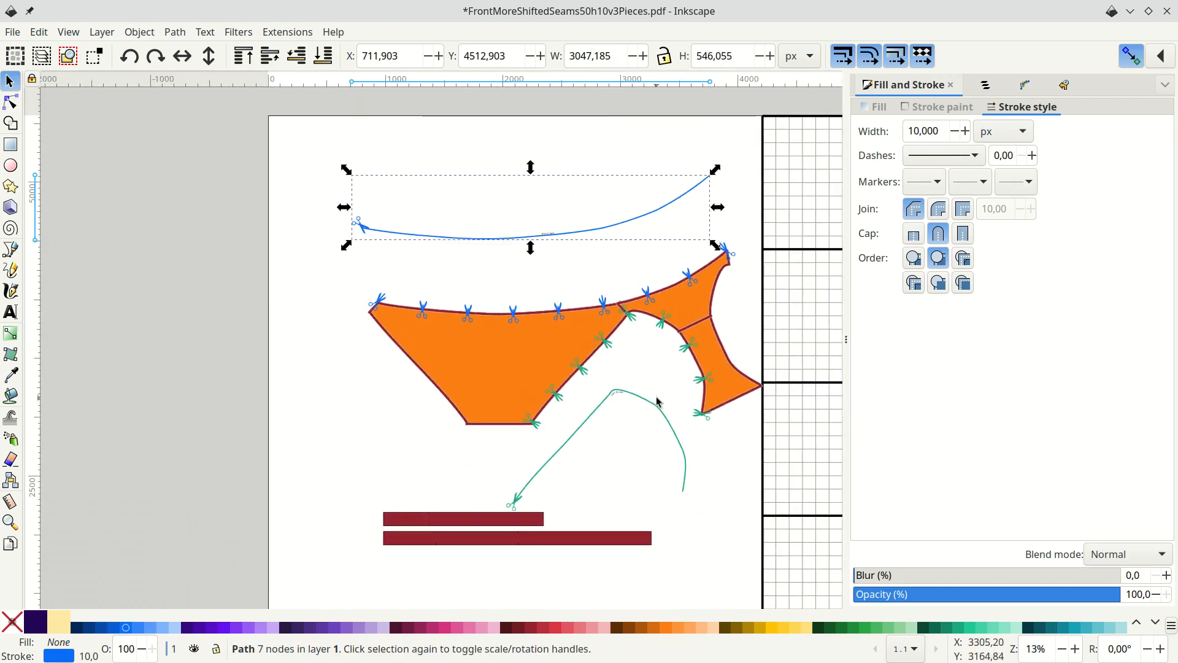
click(656, 408)
drag(656, 408, 451, 114)
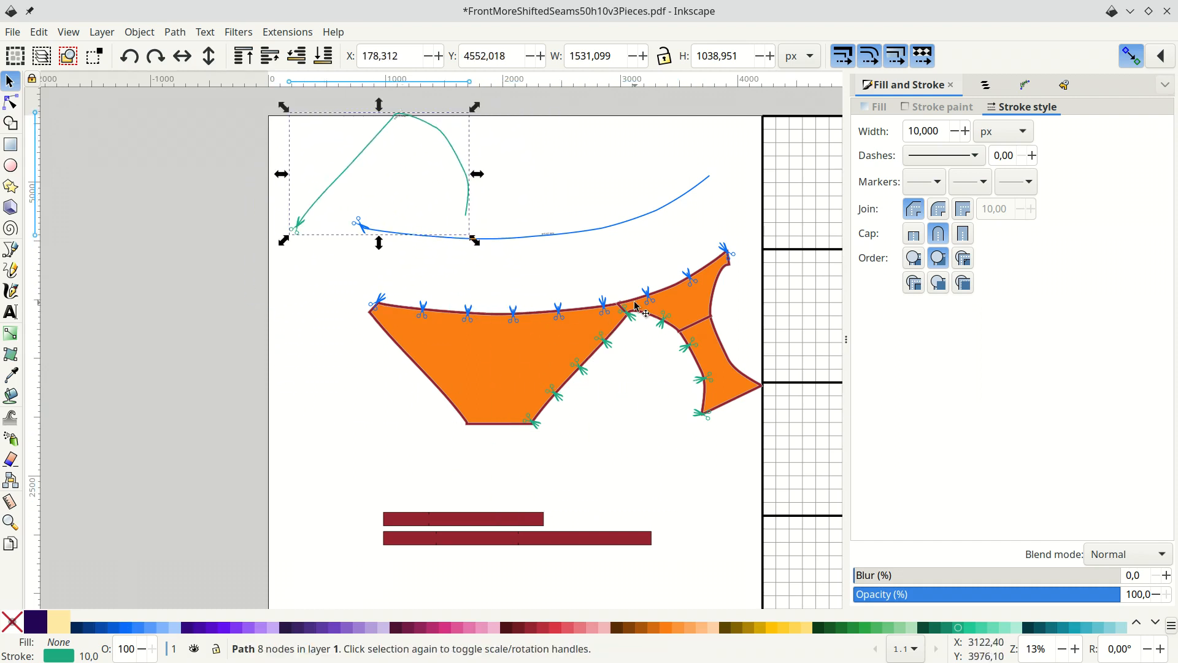
Ungroup the joined front and side pattern pieces so that each piece can be selected on its own.
key(ctrl)
ctrl+scroll(635, 305, up, 3)
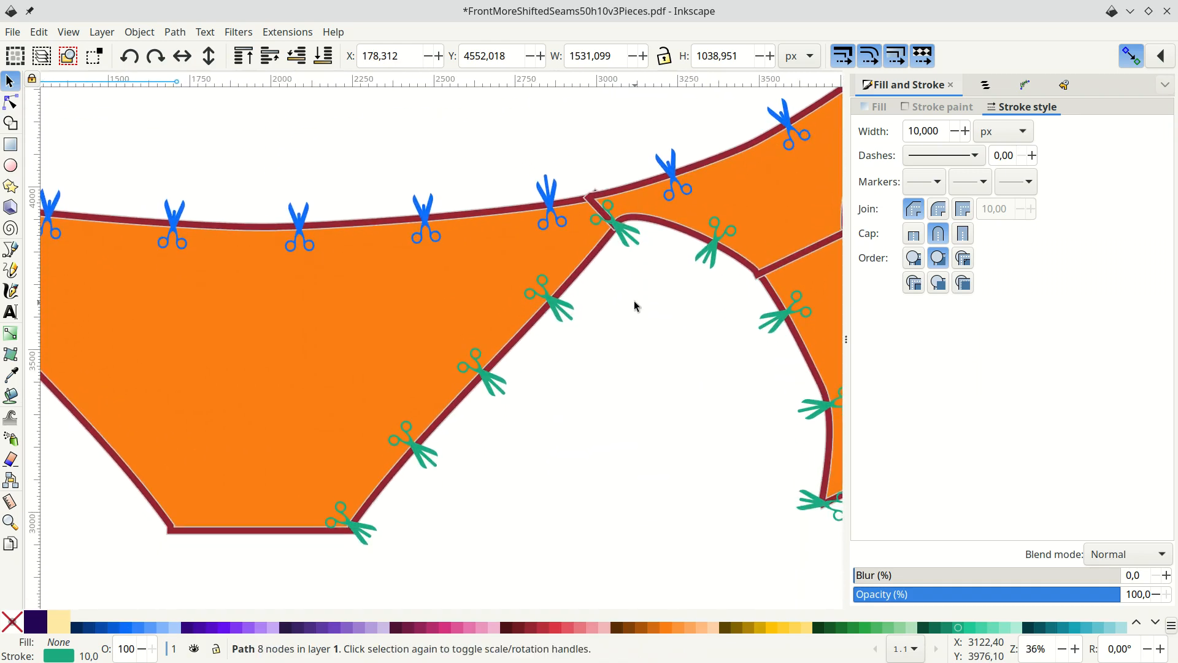
click(627, 243)
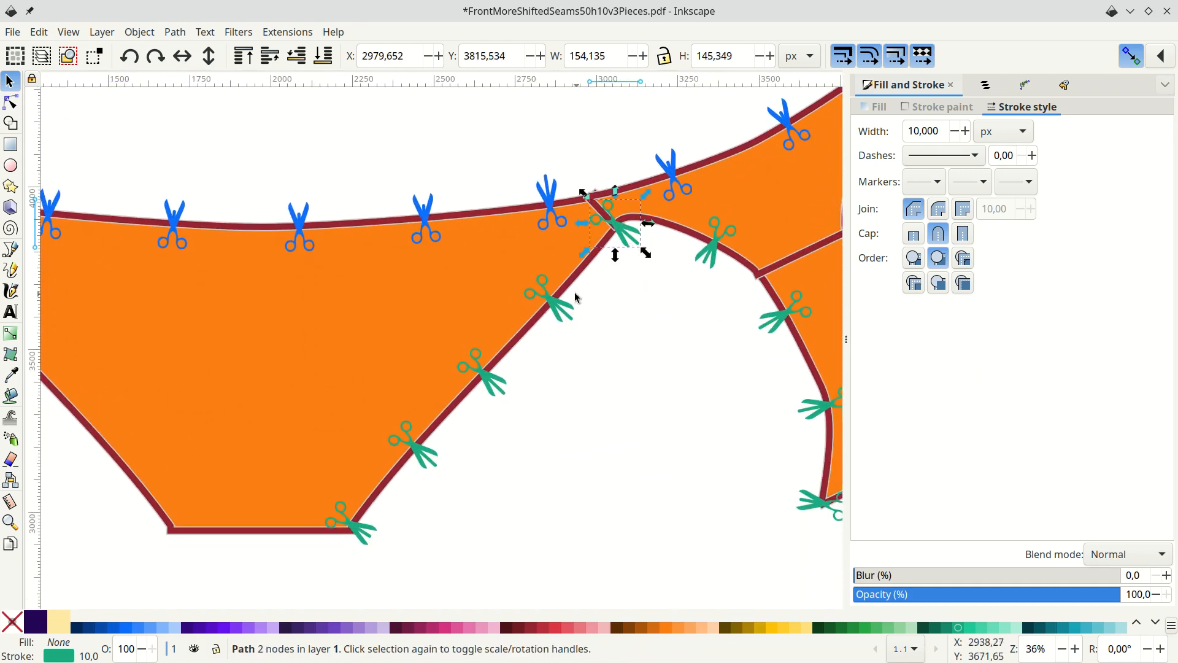
drag(627, 243, 560, 316)
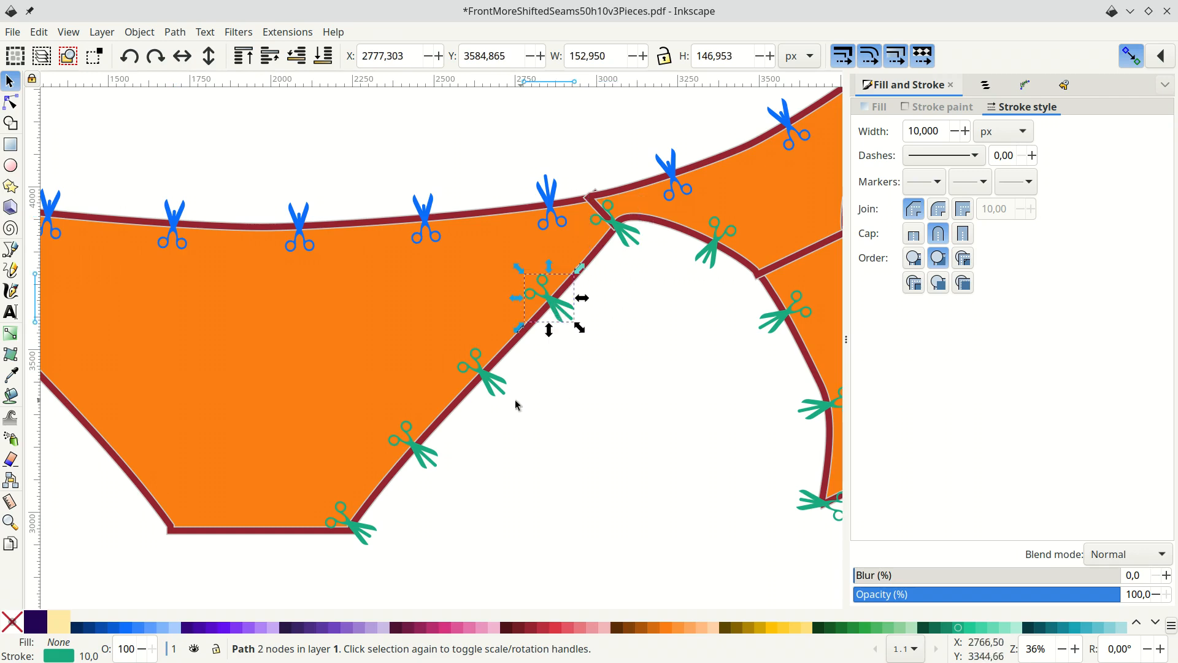
click(377, 361)
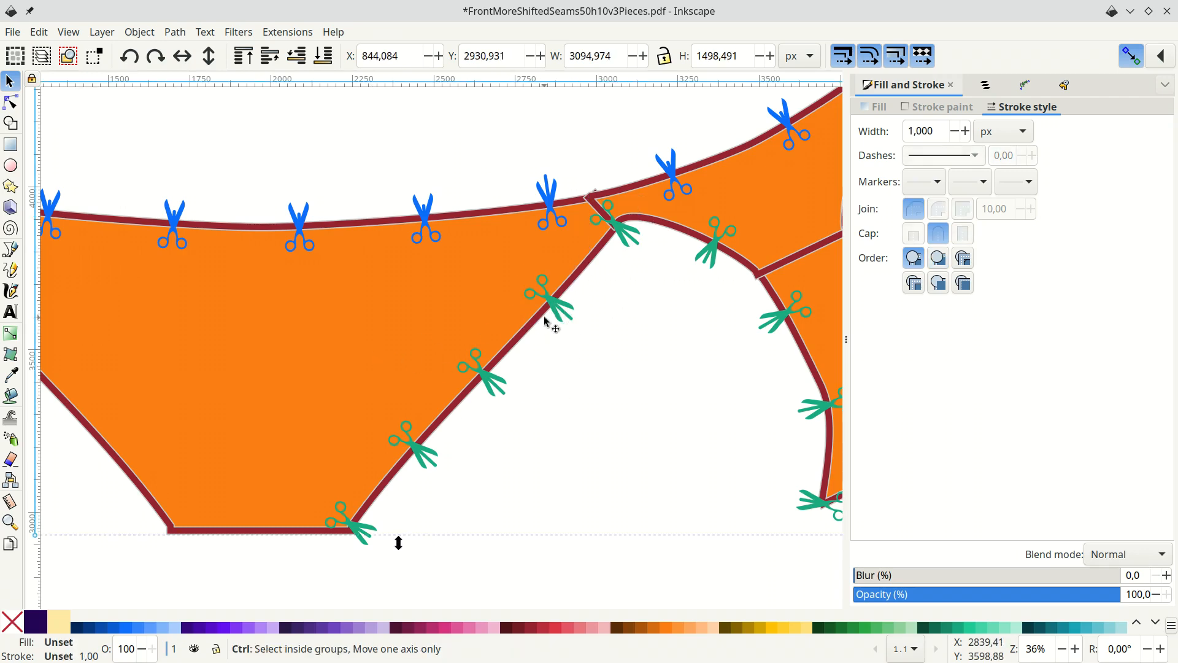
ctrl+scroll(547, 315, down, 3)
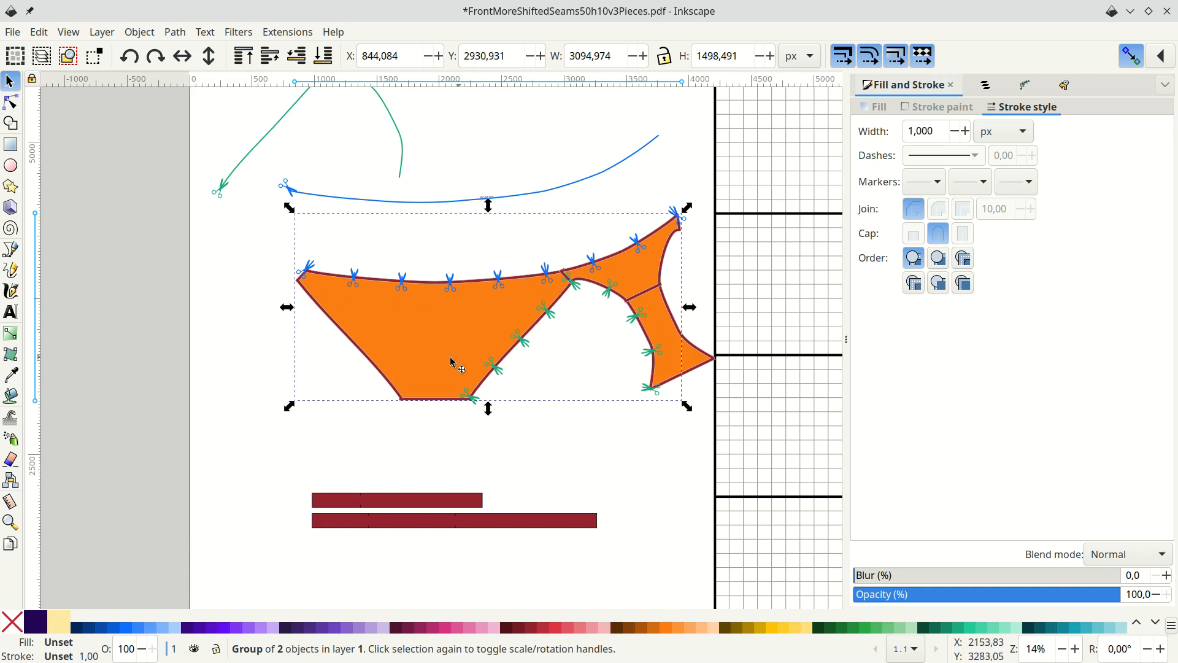
key(ctrl)
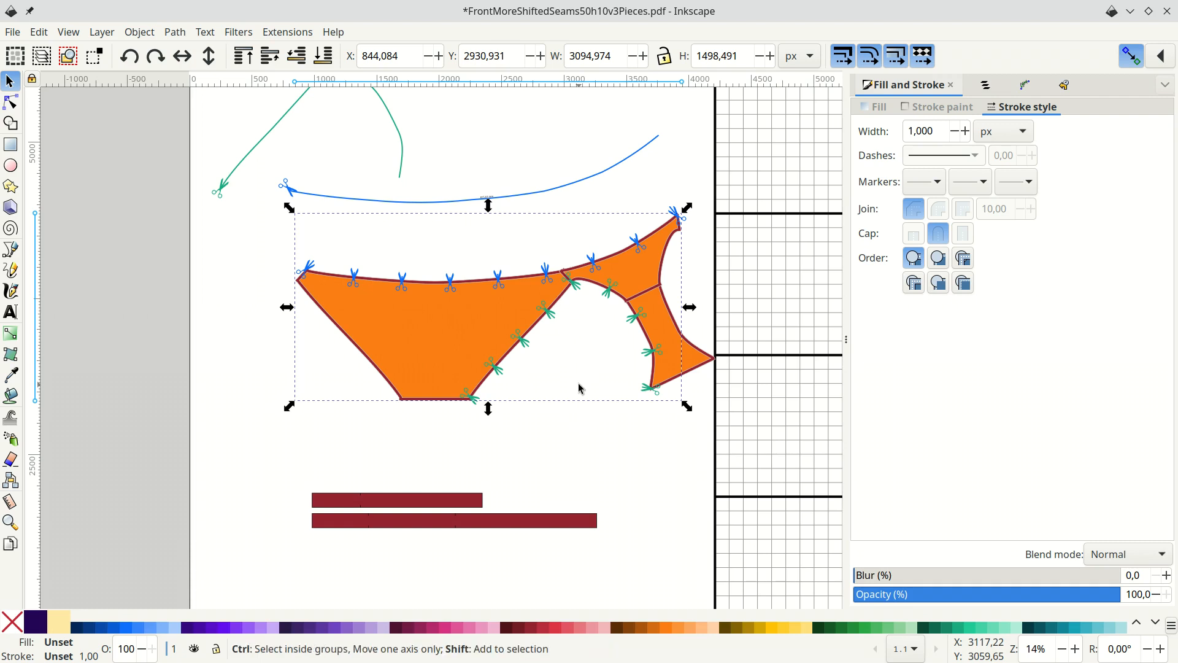
key(ctrl+shift+g)
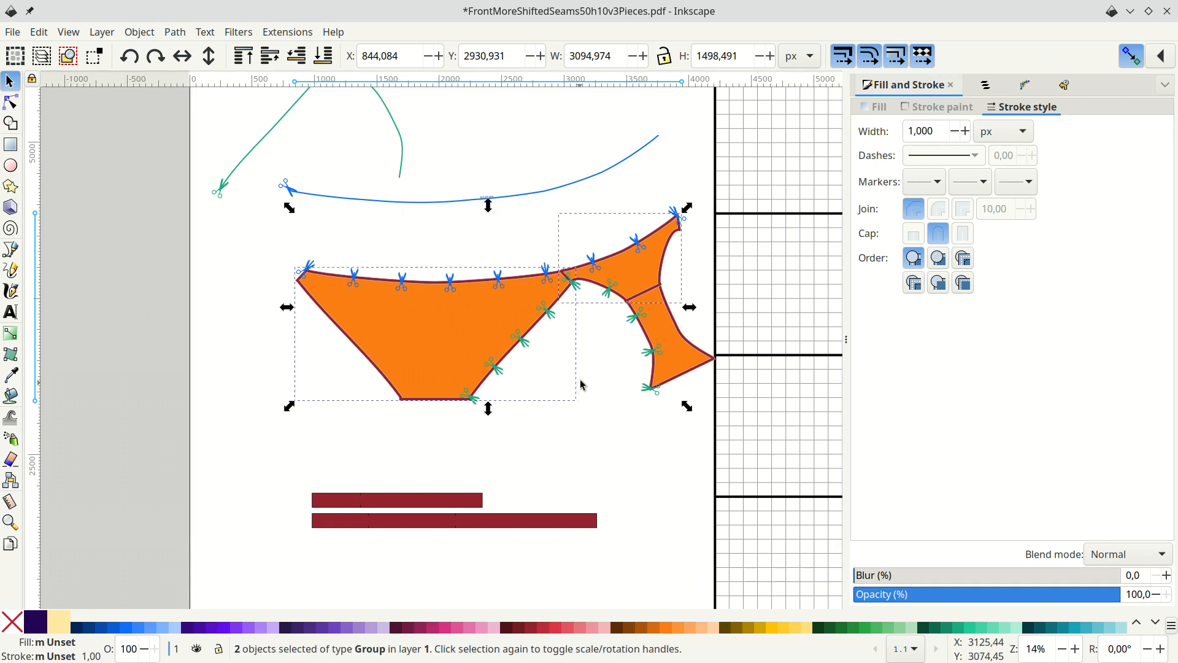
ctrl+click(660, 364)
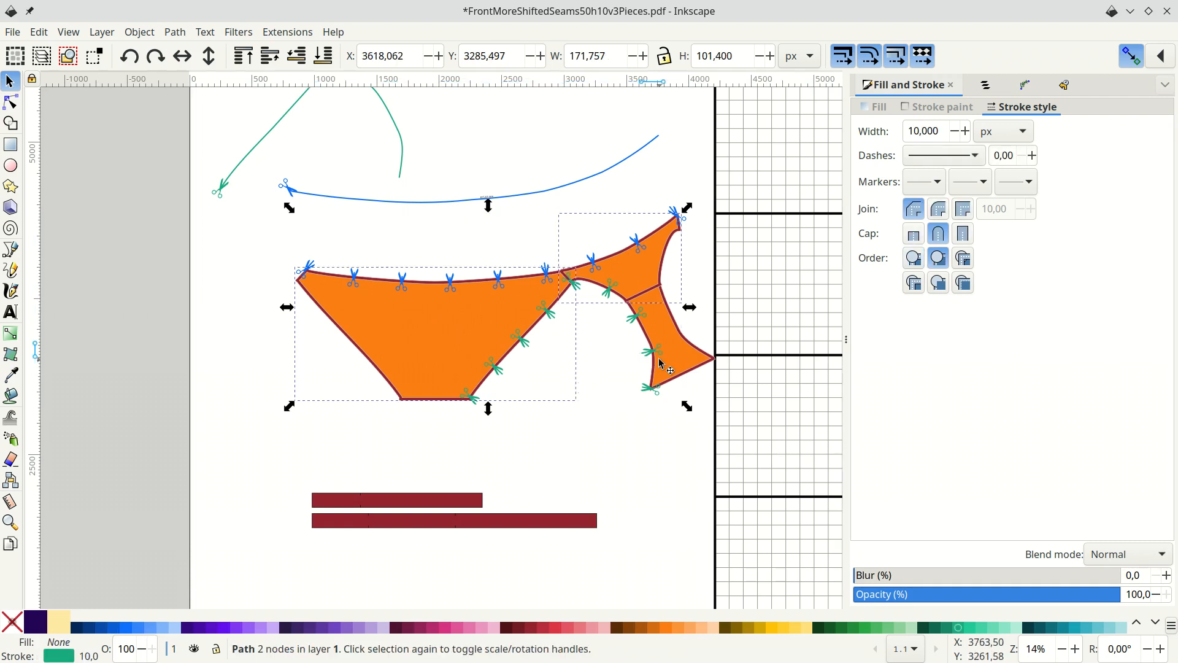
click(686, 367)
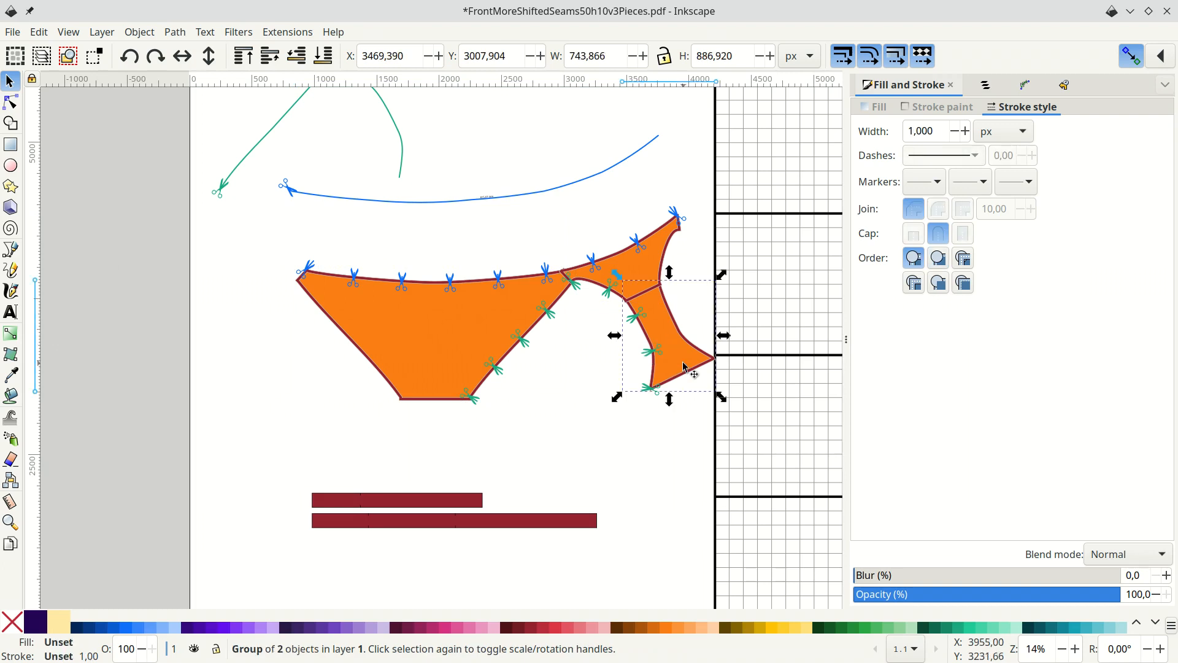
click(644, 268)
Group the large front piece with its five waist and three leg scissors marks, excluding corner marks, and move it away from the other pieces.
click(464, 325)
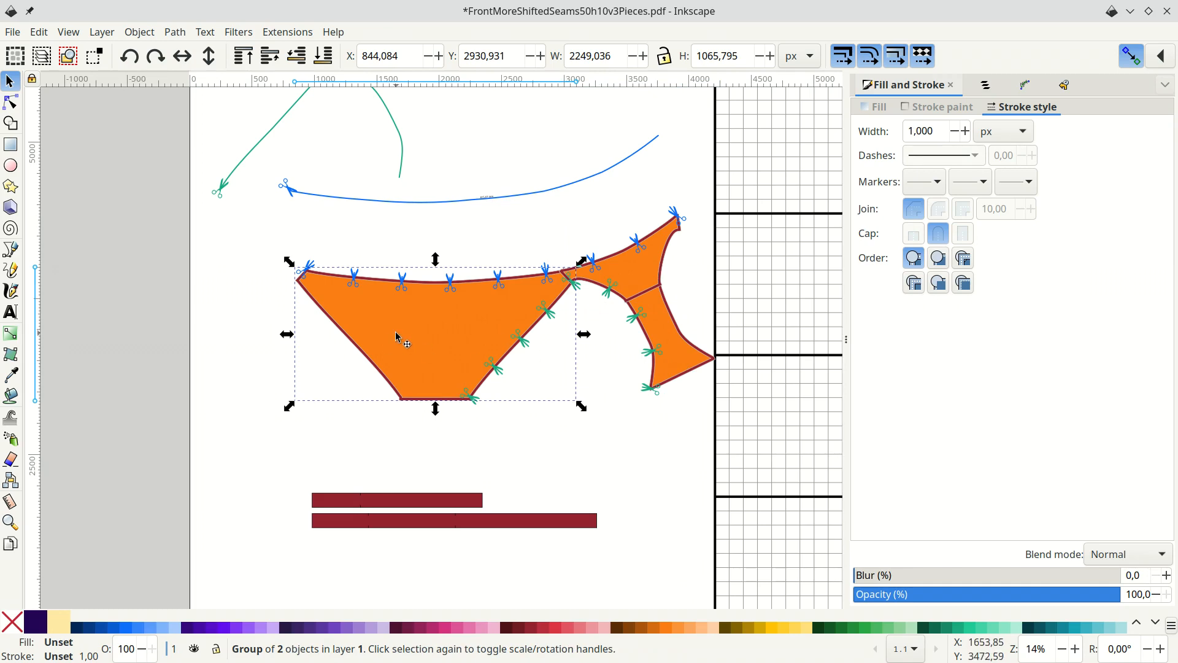
scroll(396, 337, up, 4)
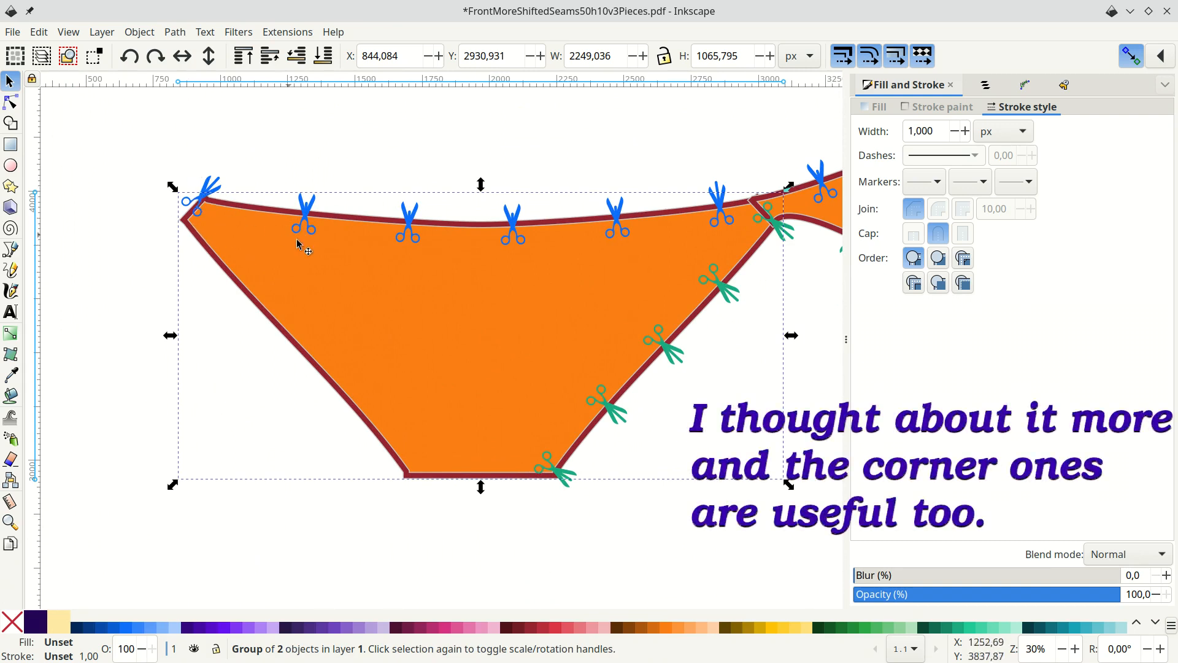
key(shift)
shift+click(303, 232)
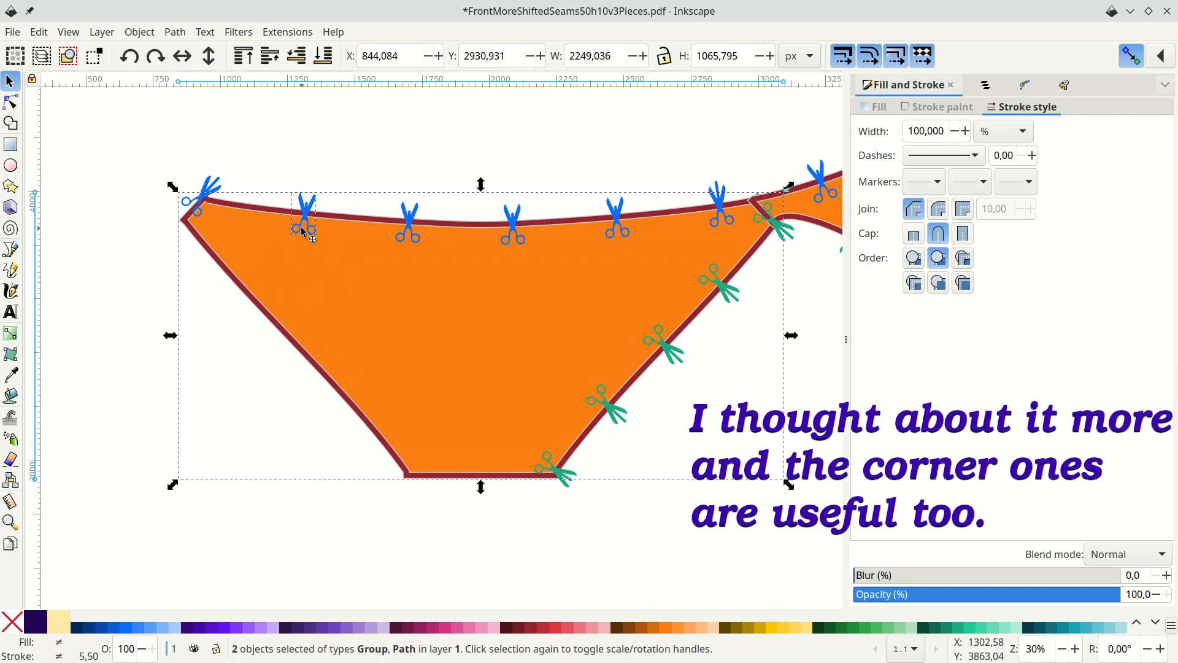
shift+click(402, 211)
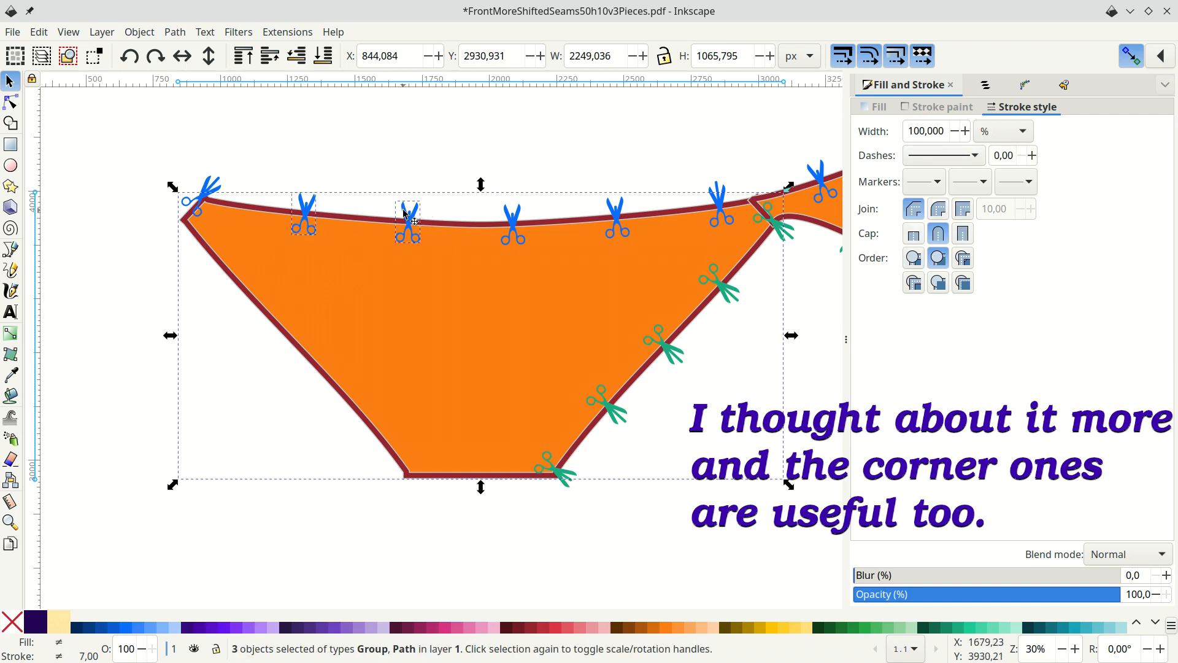
shift+click(522, 215)
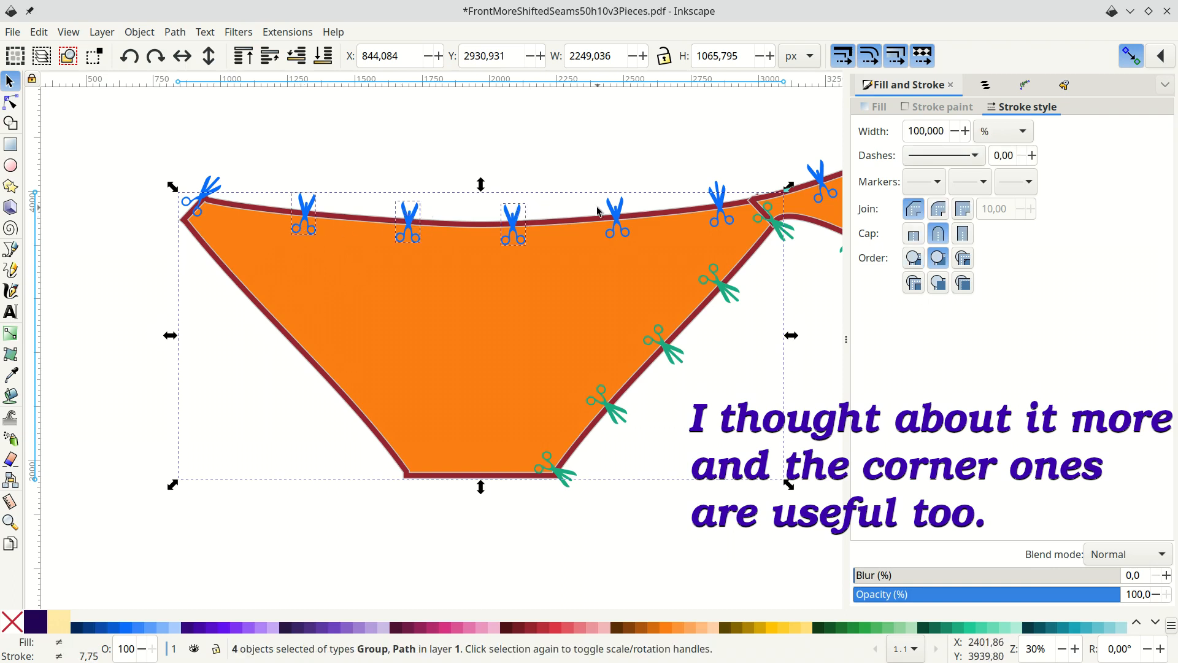
shift+click(715, 194)
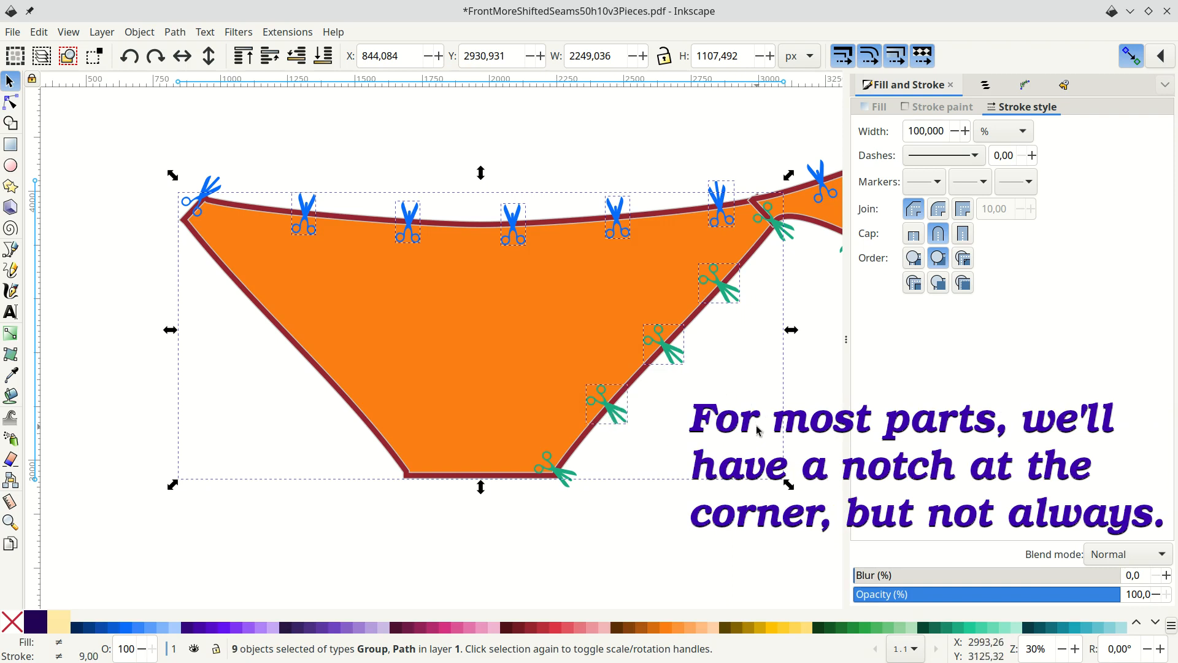
key(ctrl)
key(ctrl+g)
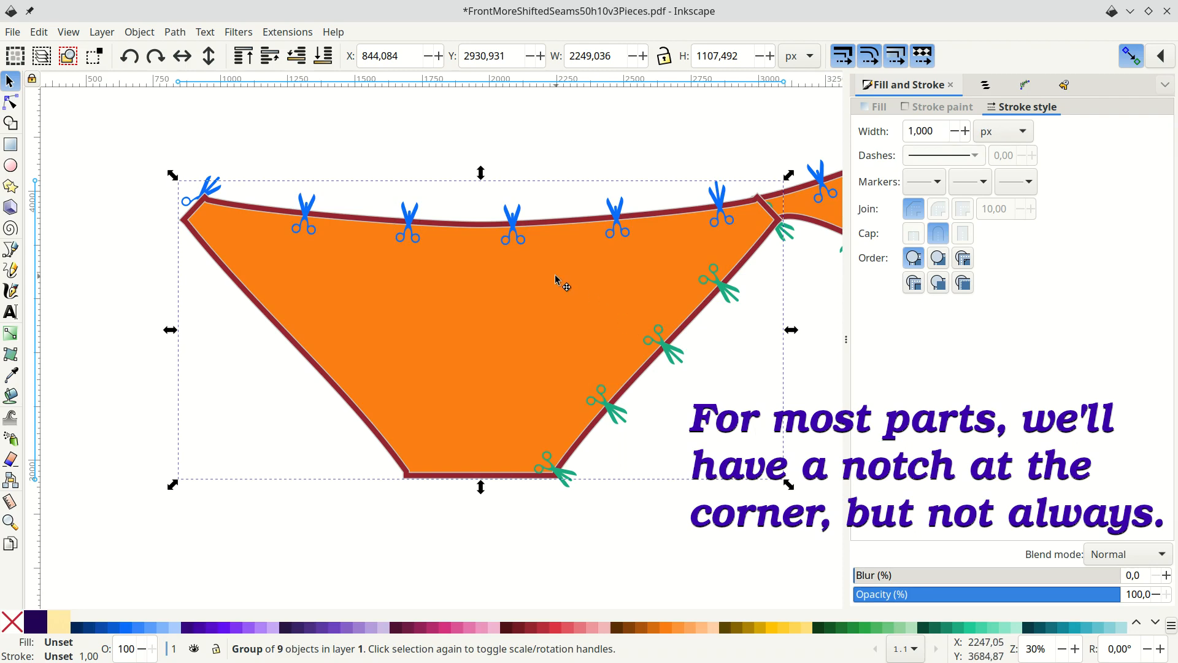
drag(555, 276, 360, 353)
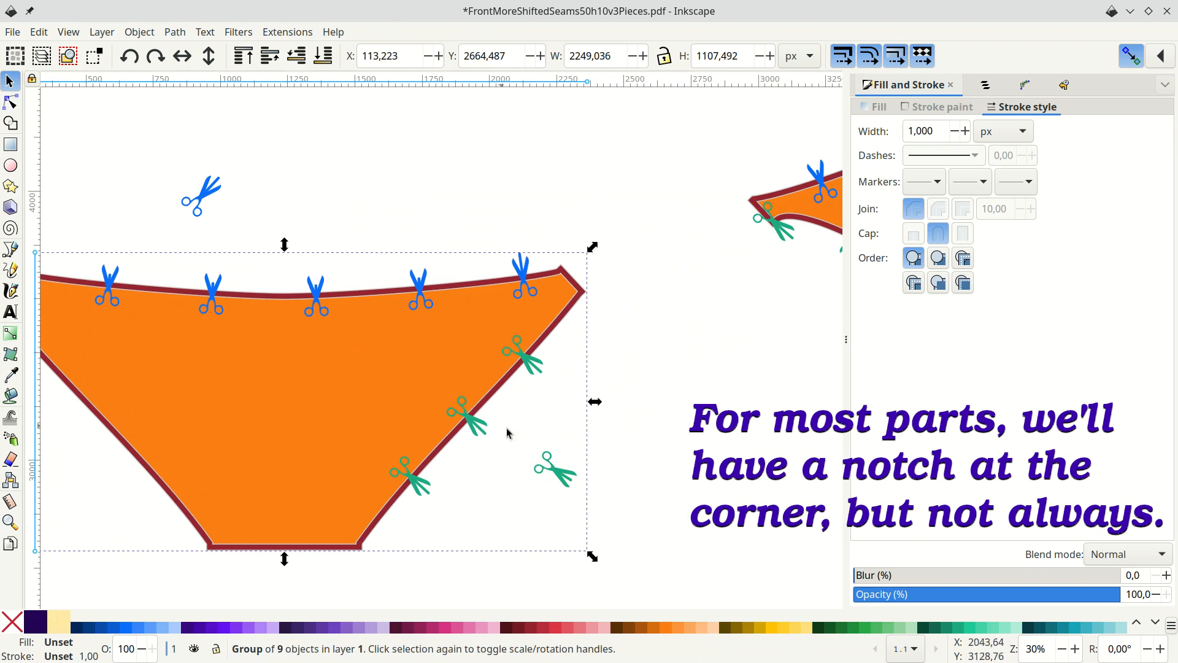
Delete the green and blue corner scissors marks left behind by the large front piece.
click(565, 471)
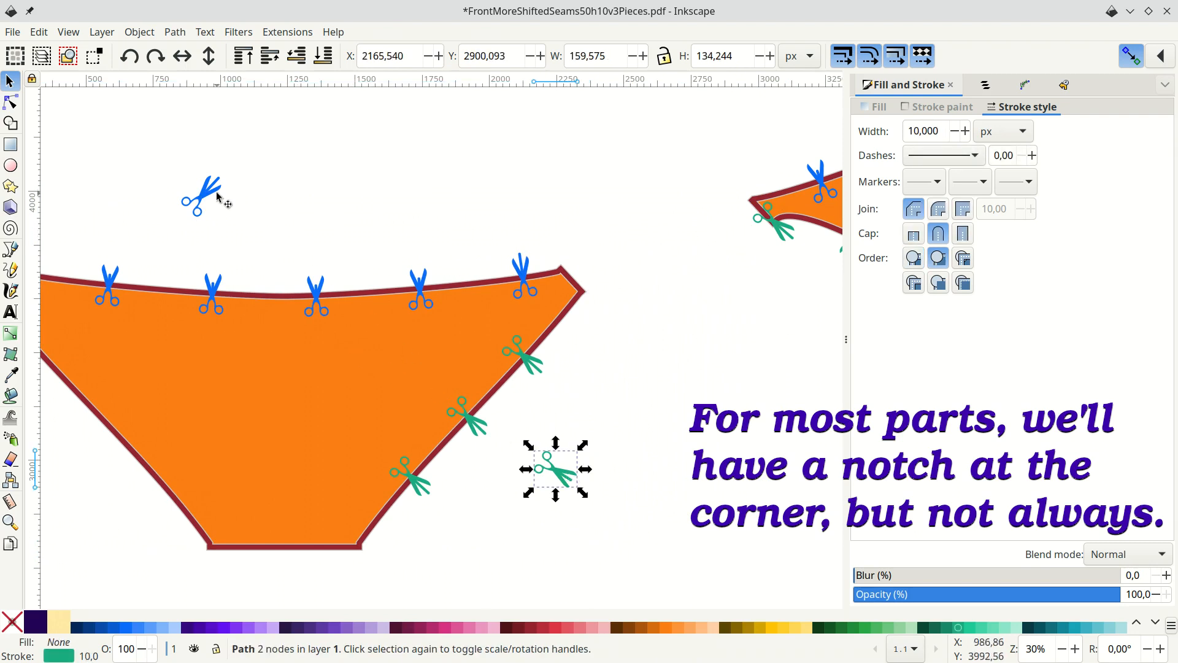
shift+click(217, 196)
key(Delete)
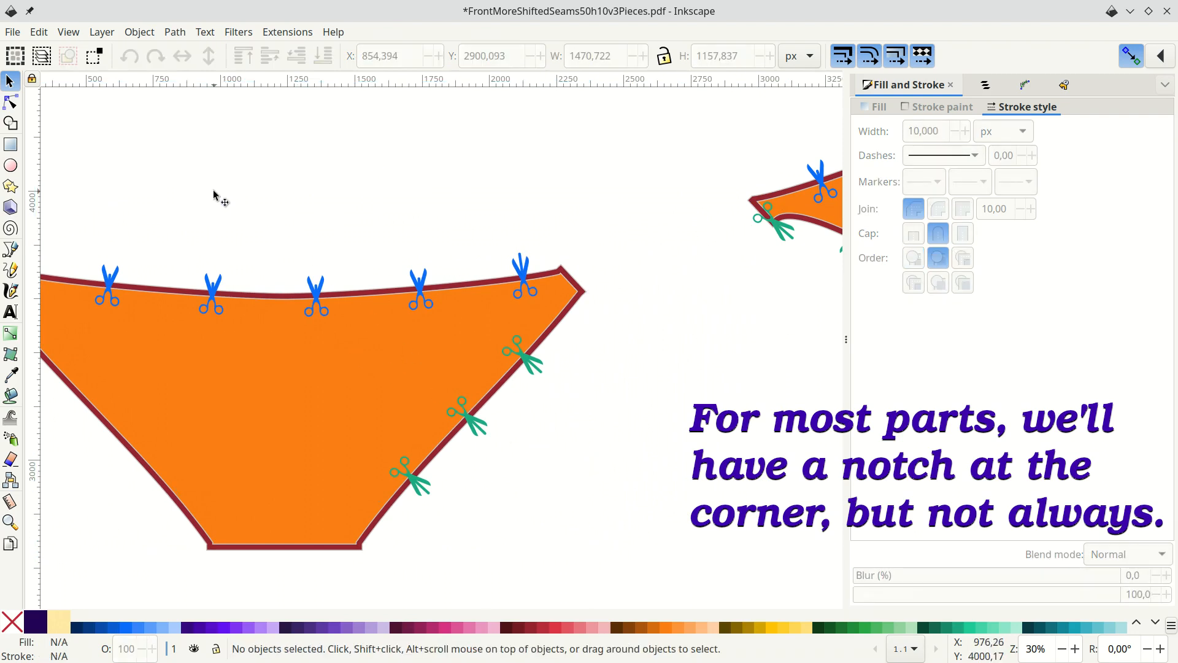
Group the gusset with the two scissors marks along its leg curve and move it away from the side piece.
ctrl+scroll(582, 204, down, 2)
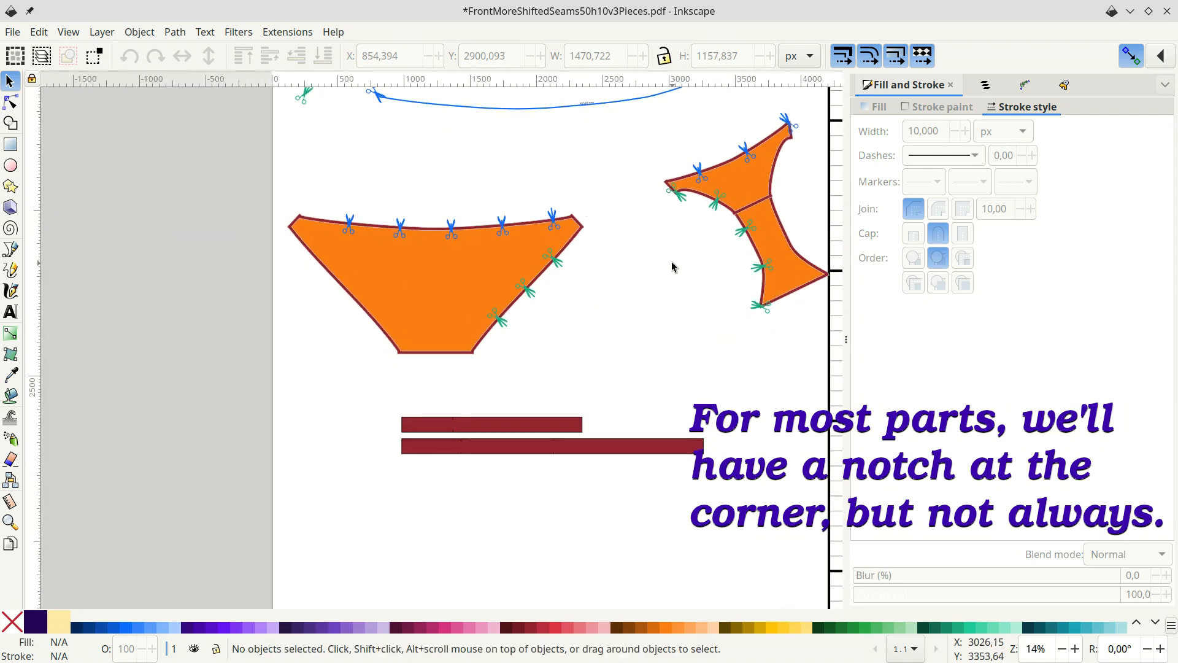
scroll(507, 229, right, 8)
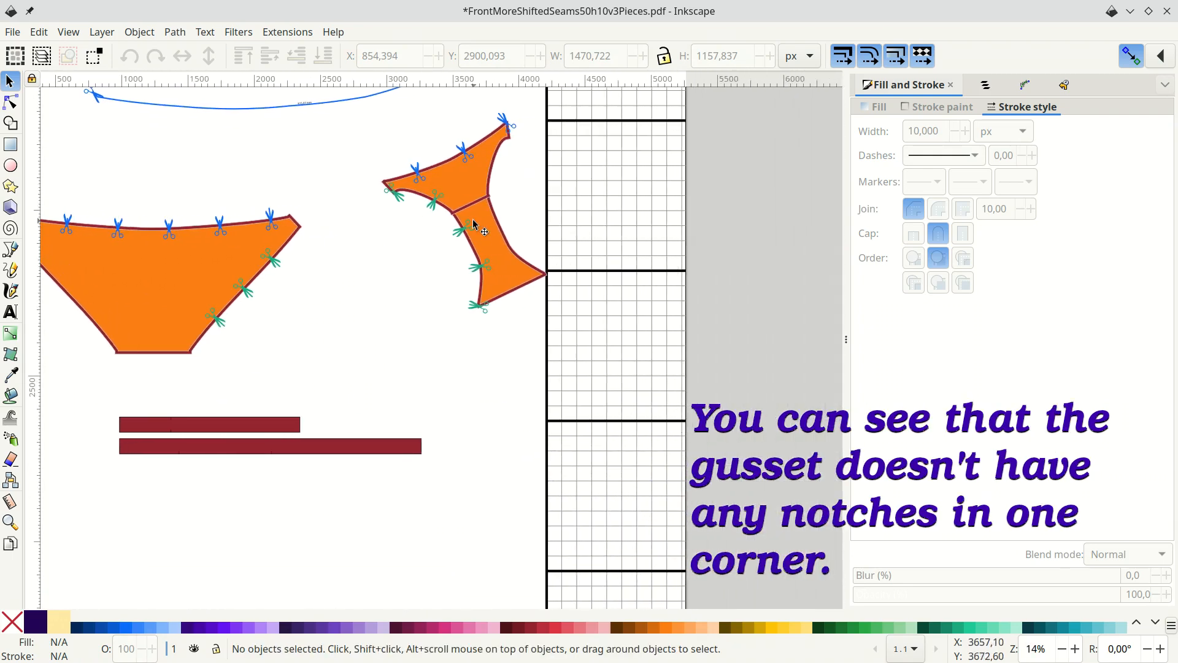
click(483, 239)
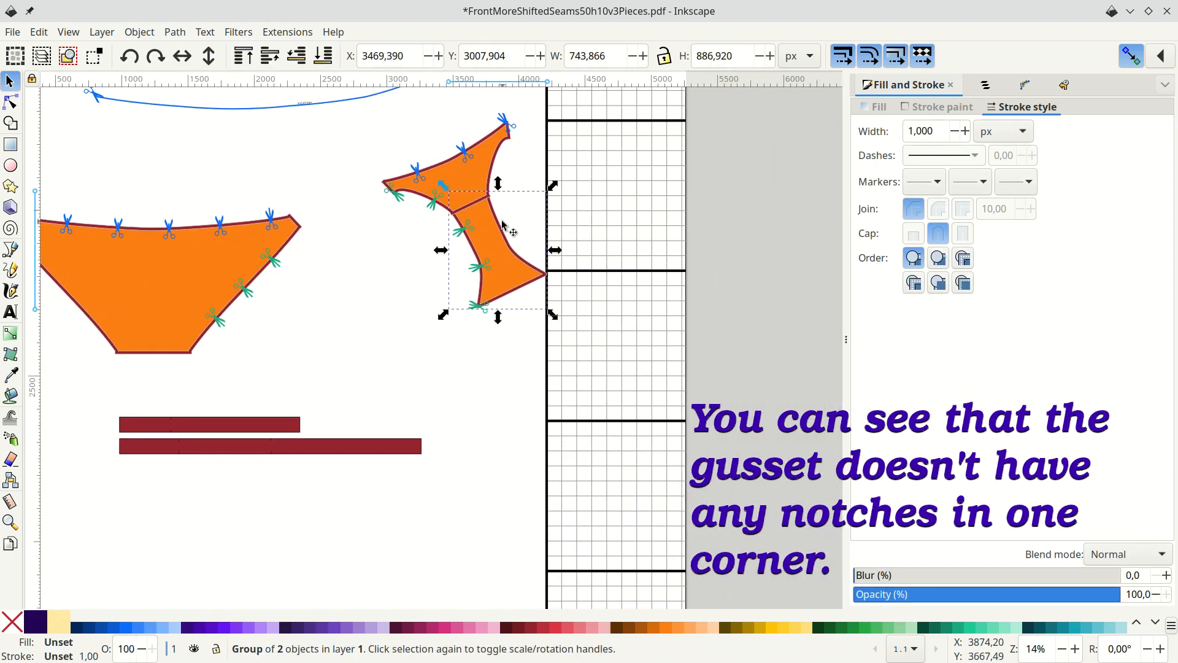
shift+click(464, 229)
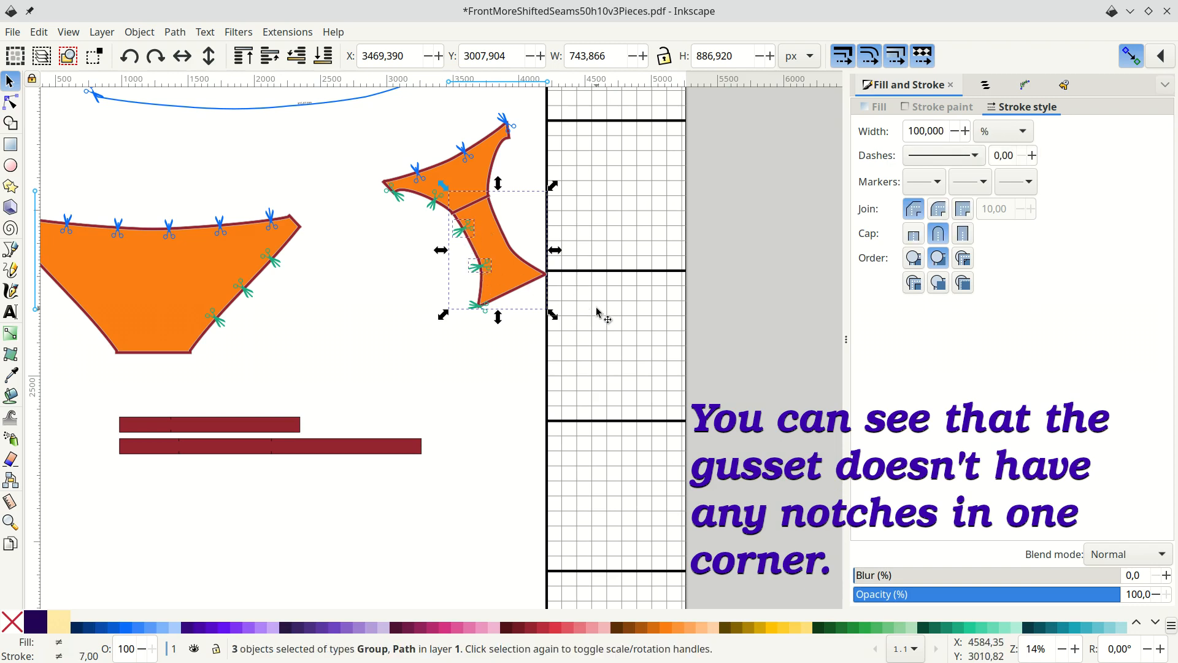
key(ctrl)
key(ctrl+g)
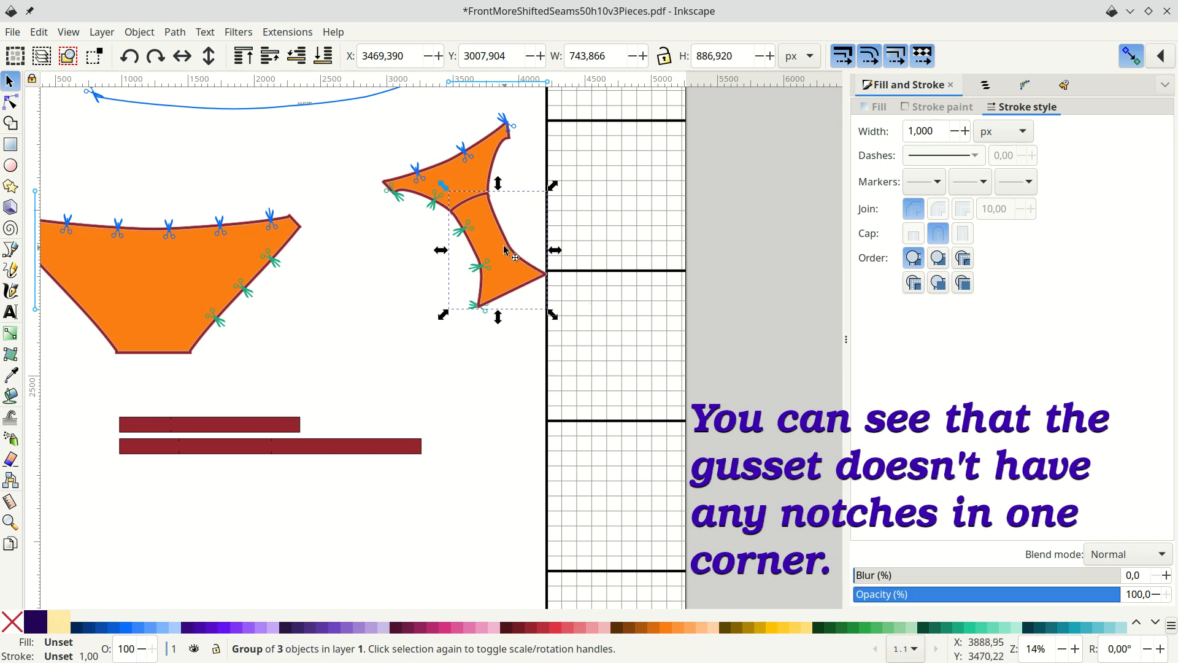
drag(498, 241, 388, 329)
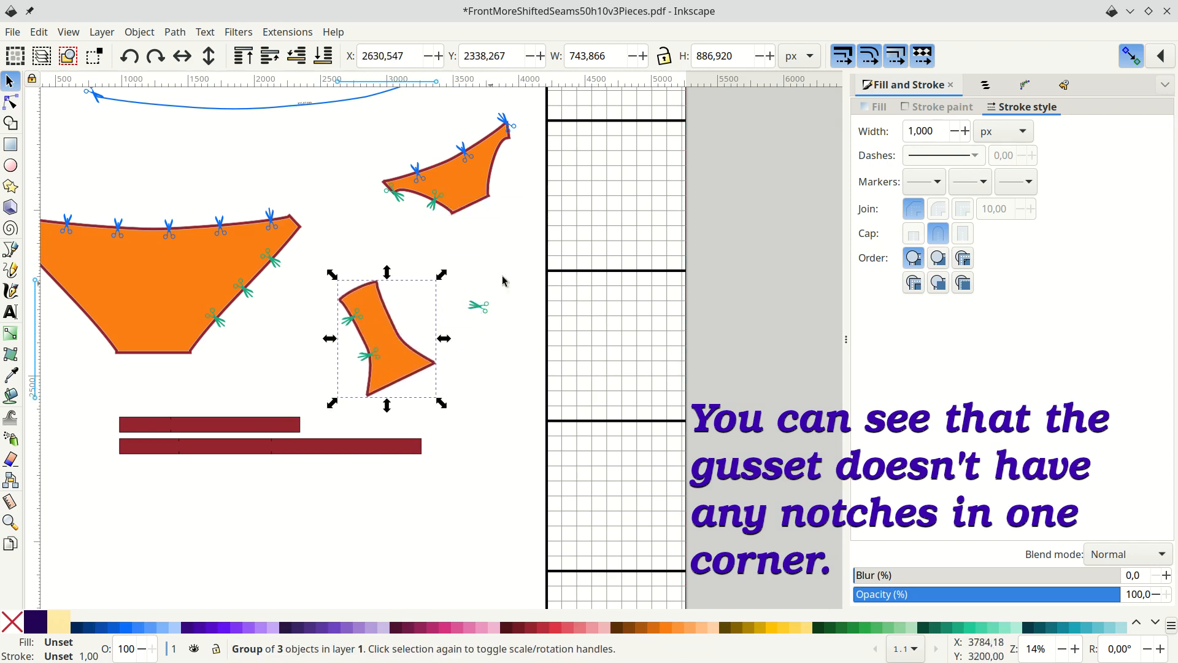
Group the side piece with its two waist marks and one leg mark, excluding the corner marks, and move it beside the gusset.
click(467, 194)
key(shift)
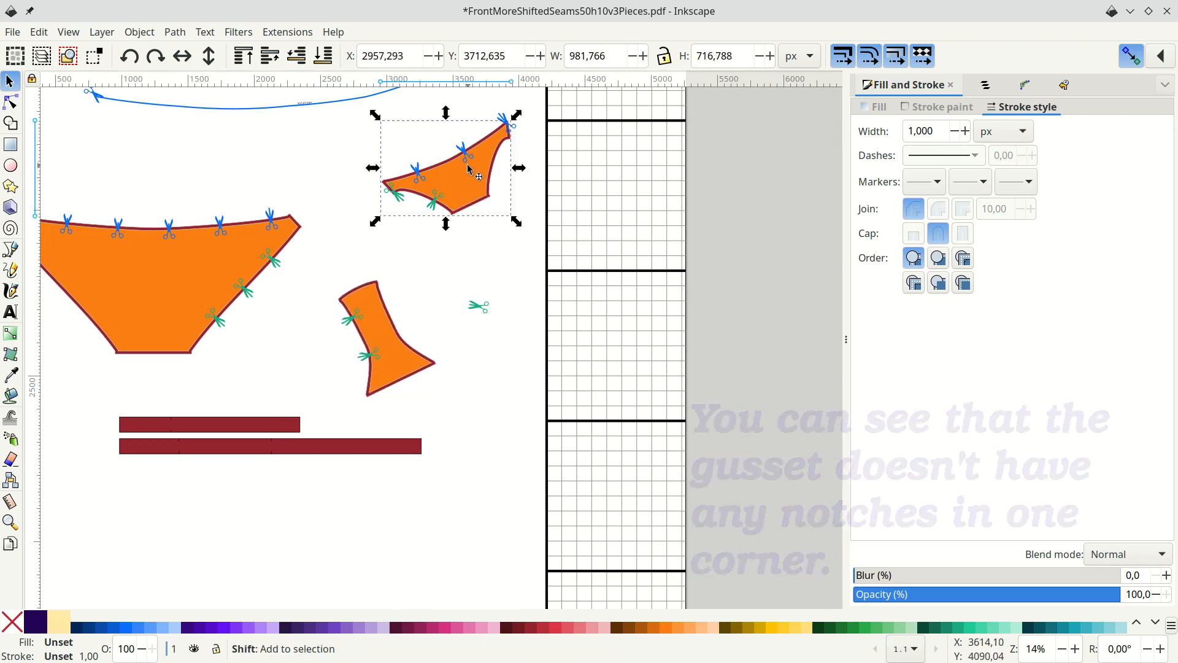
shift+click(467, 161)
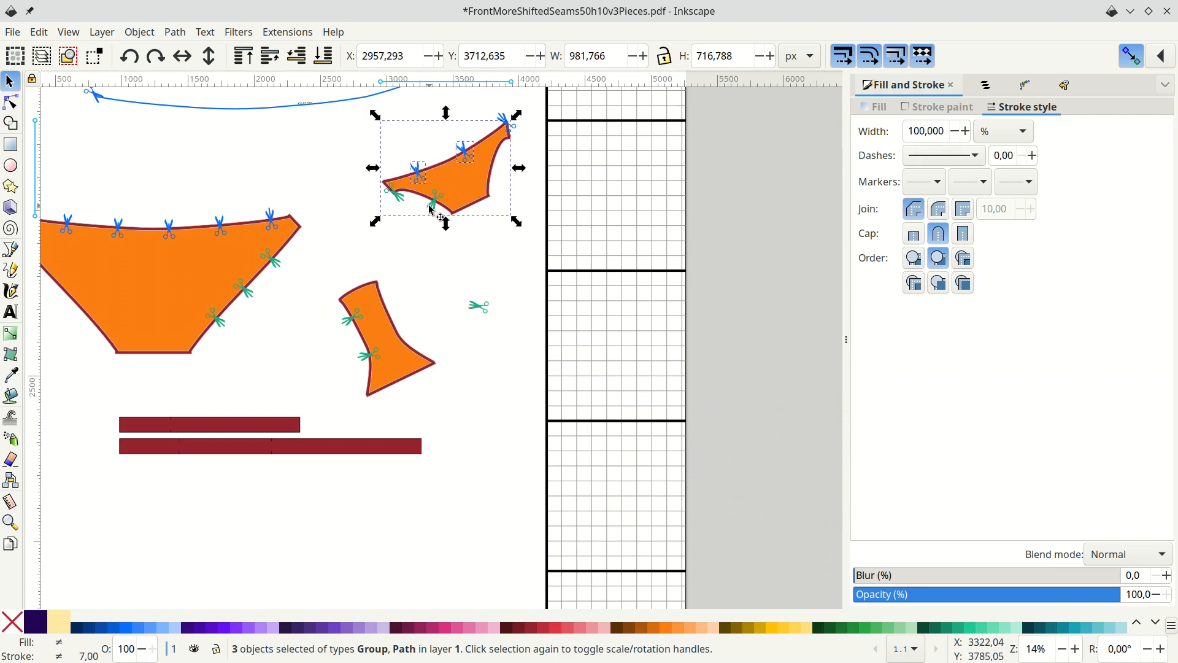
key(ctrl)
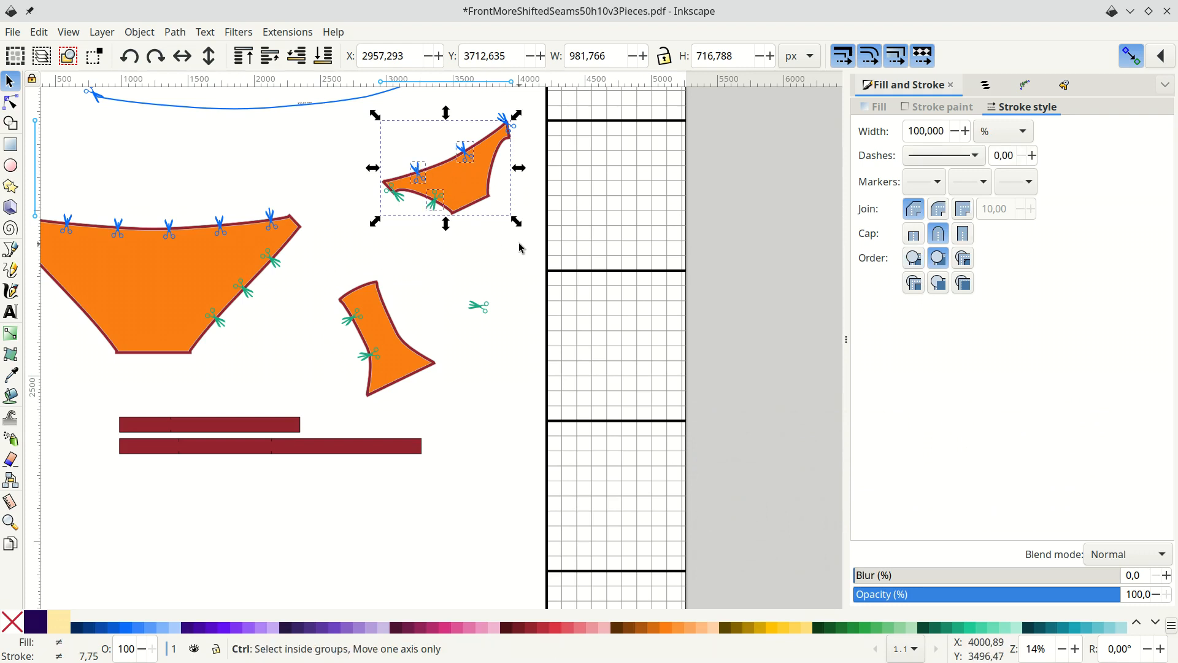
key(ctrl+g)
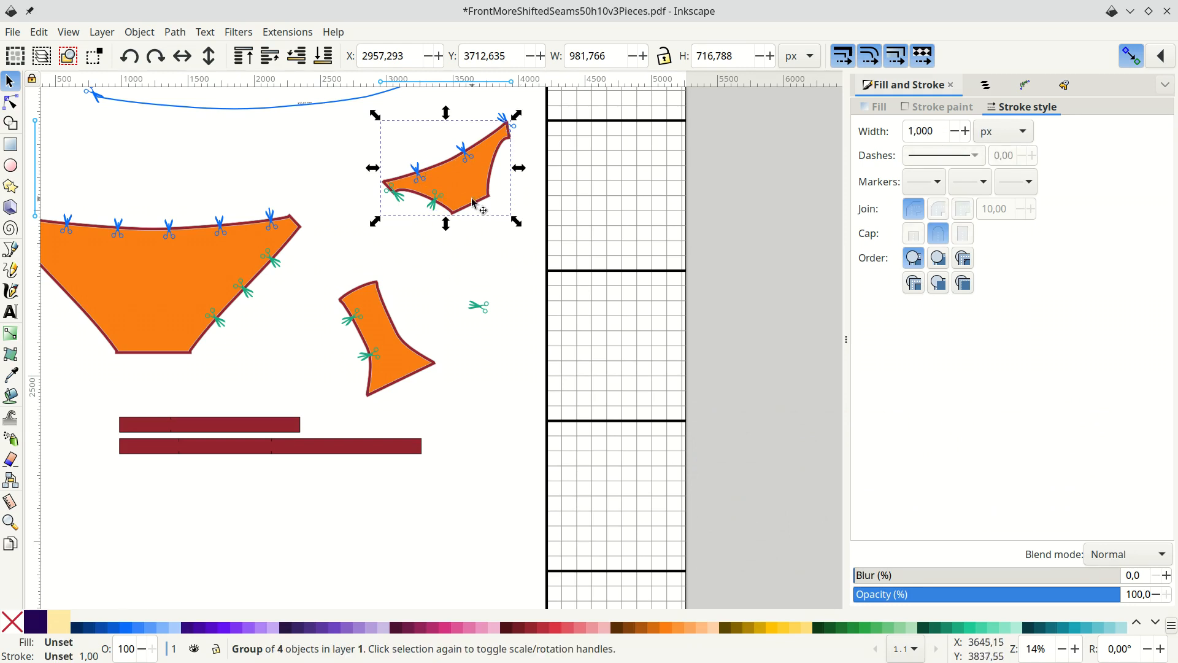
drag(471, 191, 528, 410)
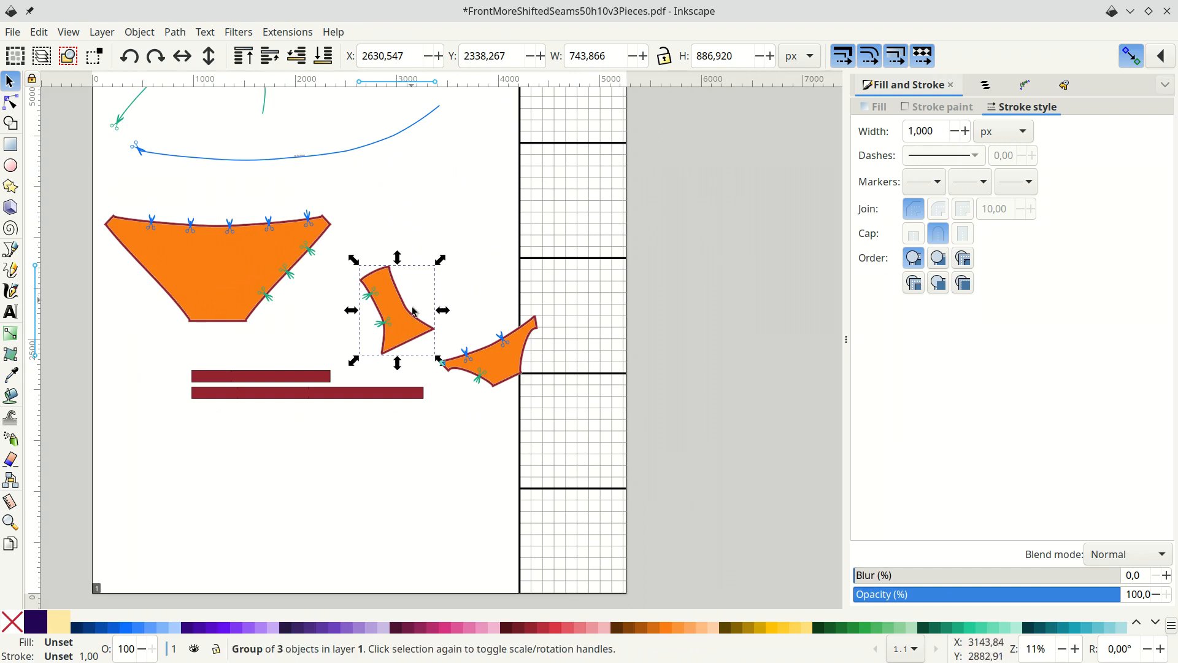
Place a horizontal guide at the gusset's upper corner and rotate the gusset upright so both top corners meet the guide.
drag(401, 82, 388, 272)
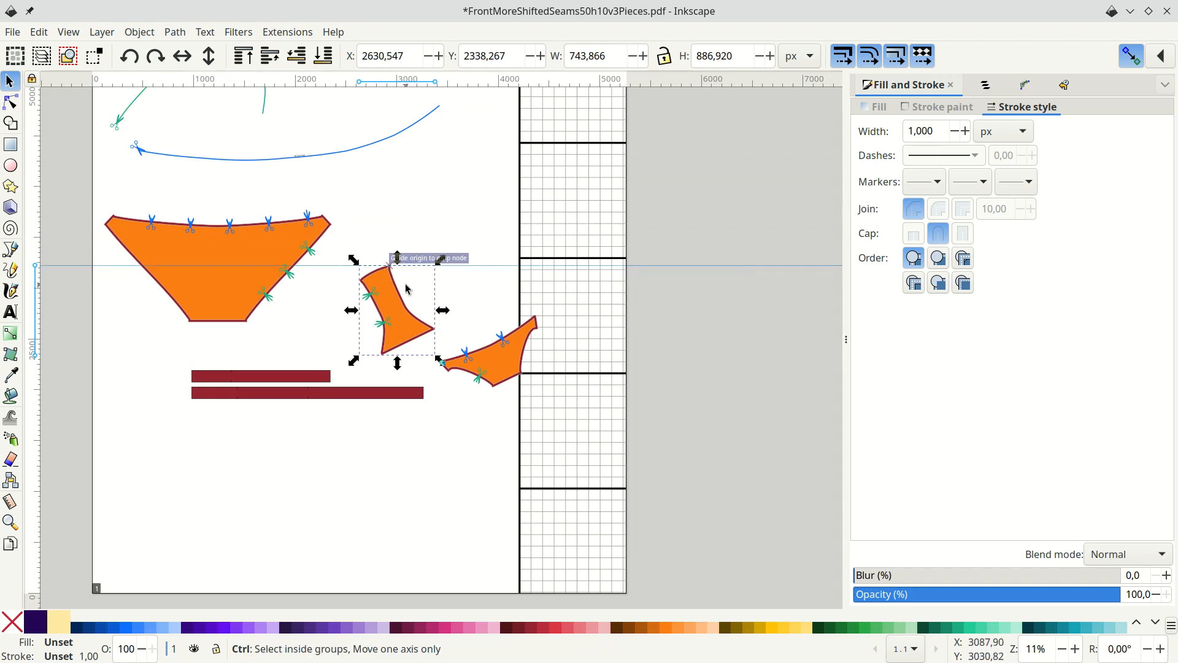
scroll(406, 288, up, 4)
scroll(406, 288, down, 4)
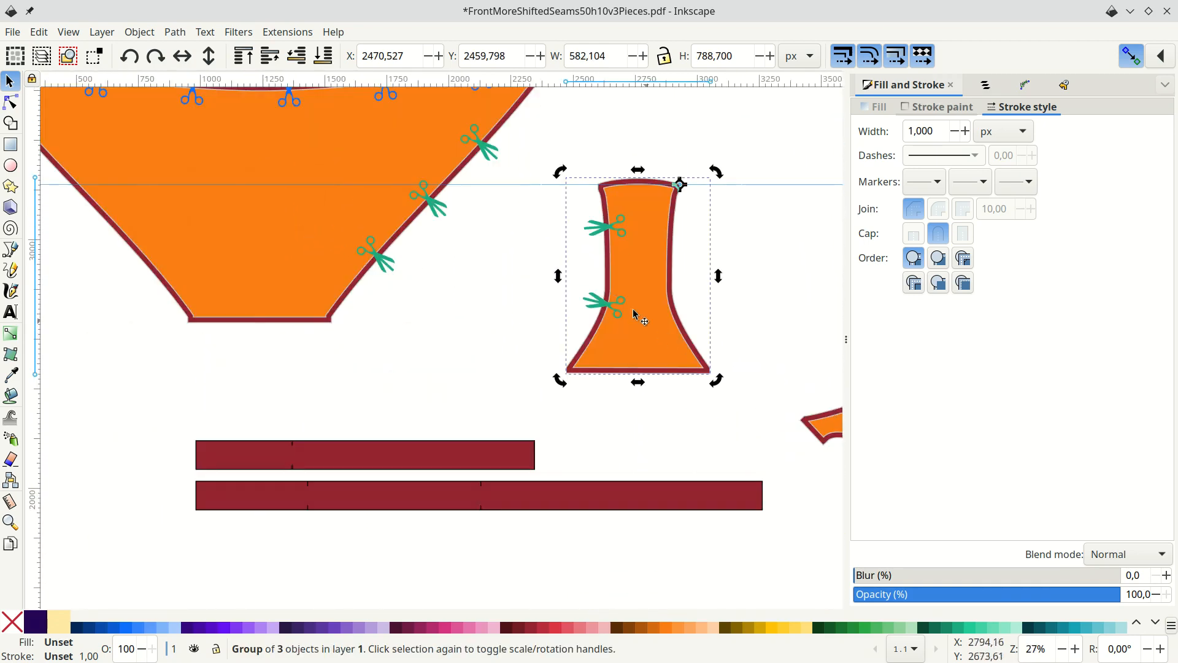
Duplicate the two green scissors marks inside the gusset group and flip the copies horizontally.
ctrl+click(595, 231)
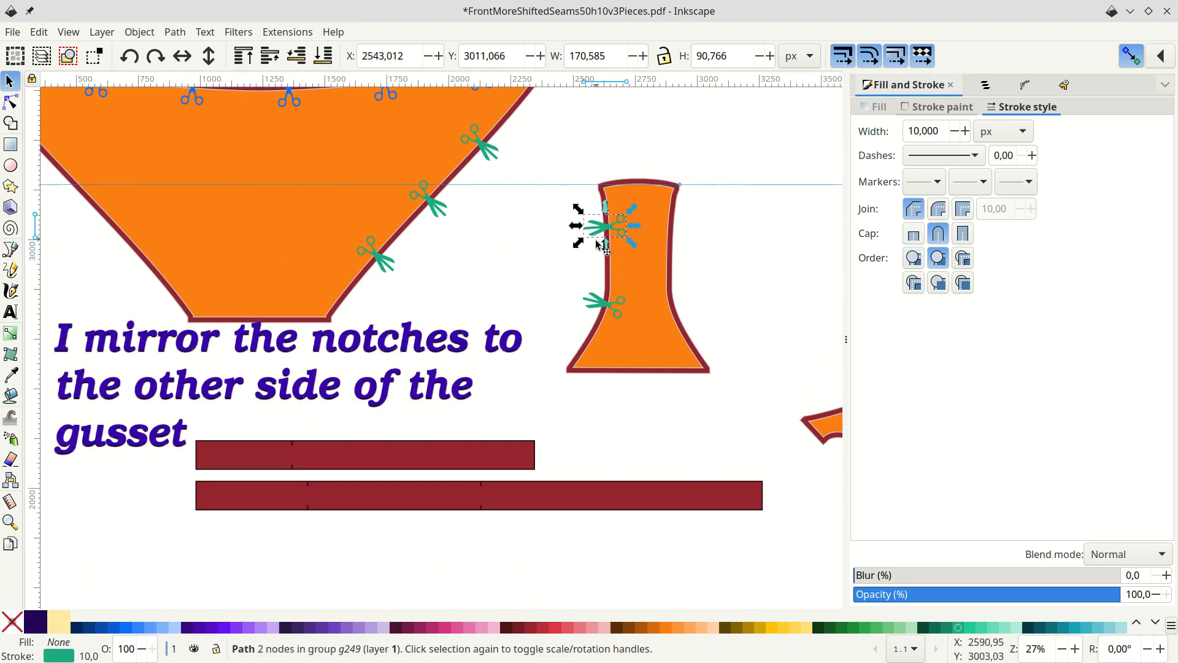
ctrl+shift+click(598, 304)
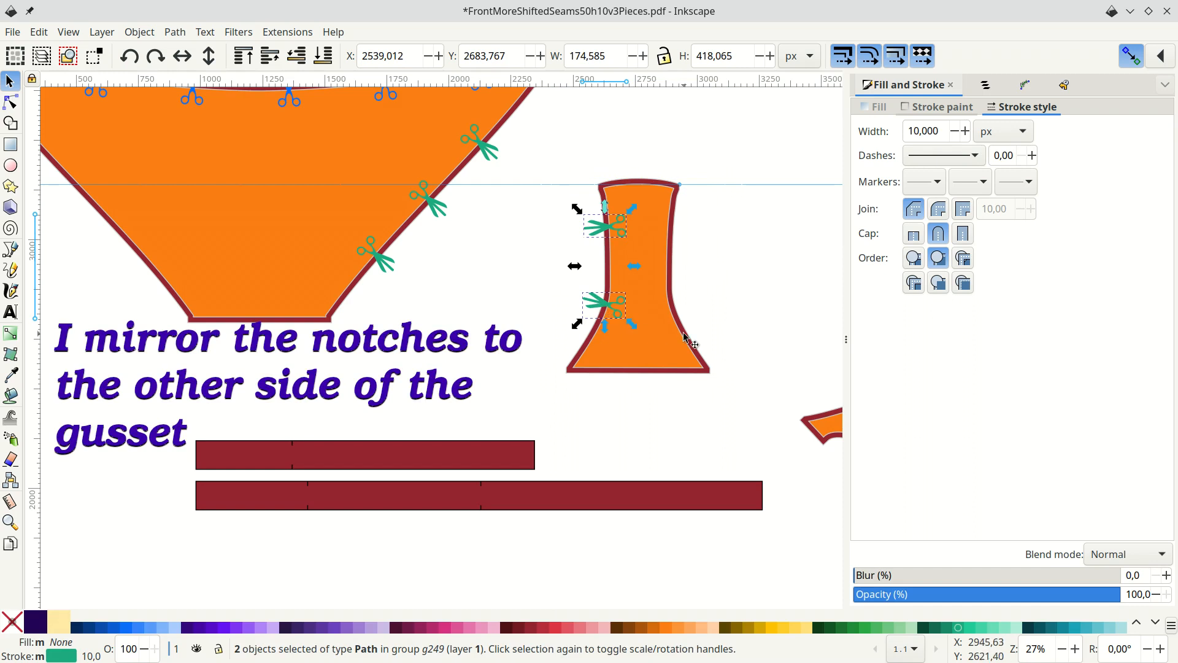
key(ctrl)
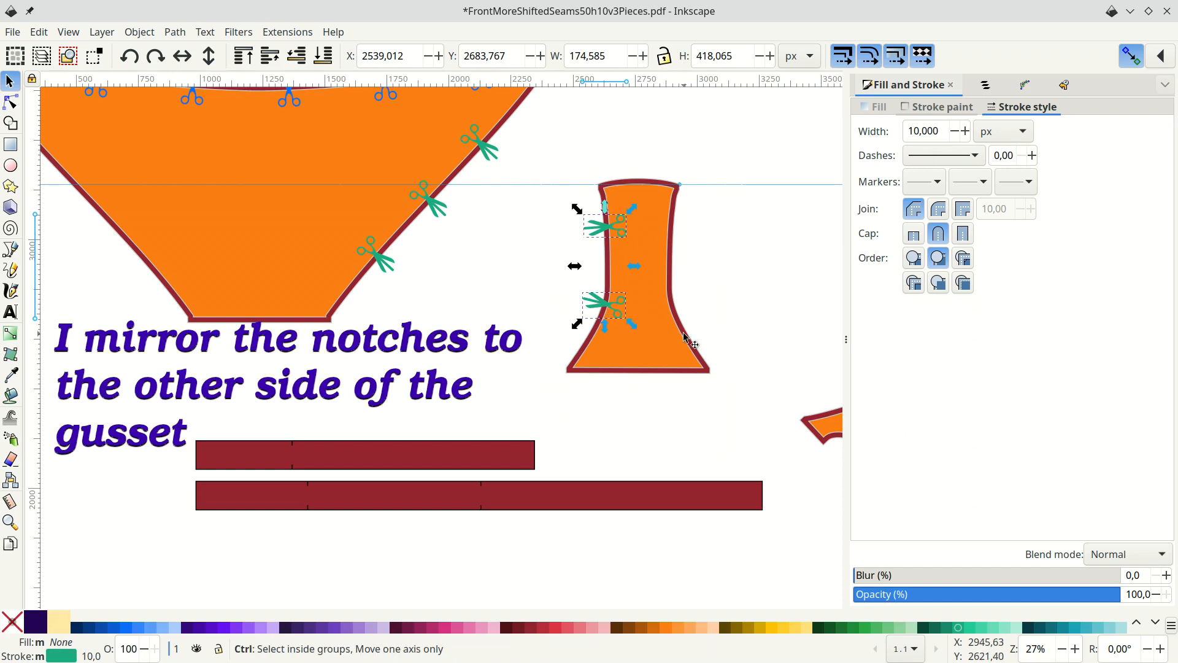
key(ctrl+d)
key(h)
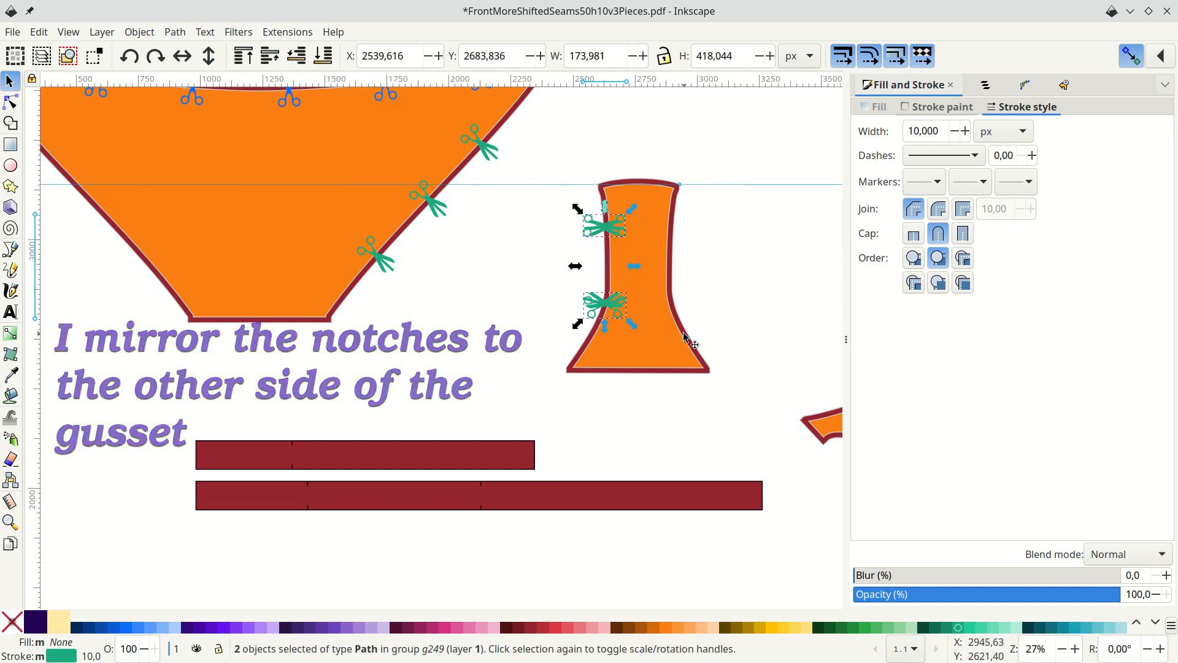
Move the flipped scissors marks horizontally onto the gusset's opposite leg curve and group the gusset with its marks.
key(shift+Right)
key(shift+Right)
key(shift+Right)
key(shift+Right)
key(shift+Right)
key(shift+Right)
key(shift+Right)
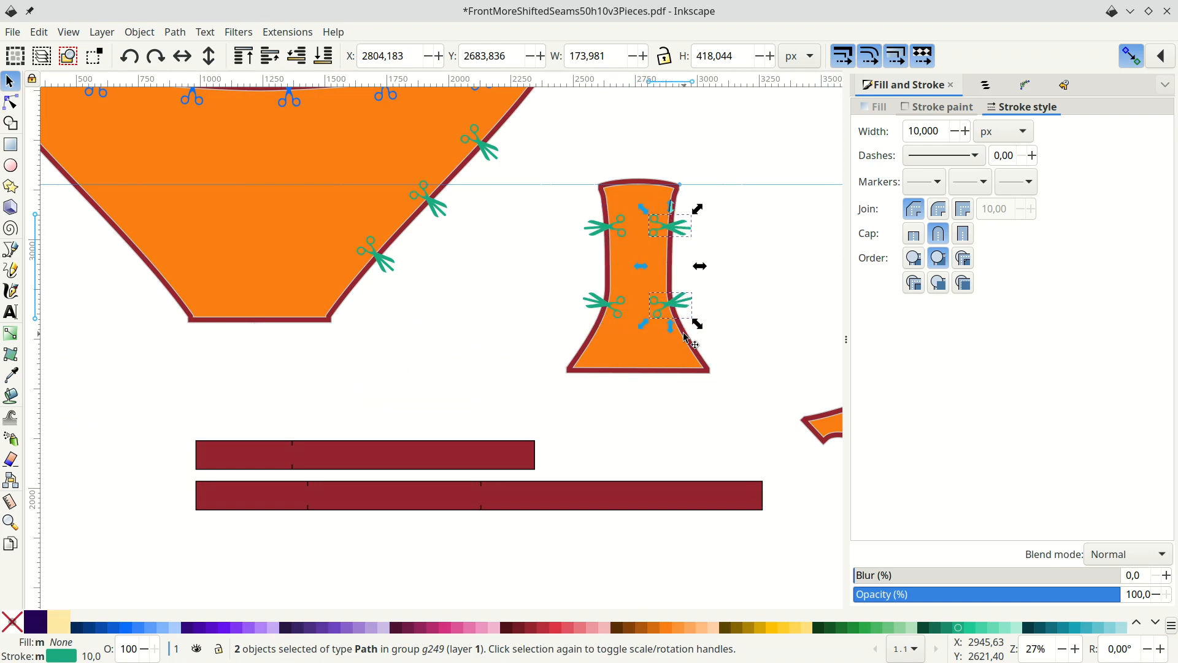
key(shift+Right)
key(Left)
key(Left)
key(Left)
key(Left)
key(Left)
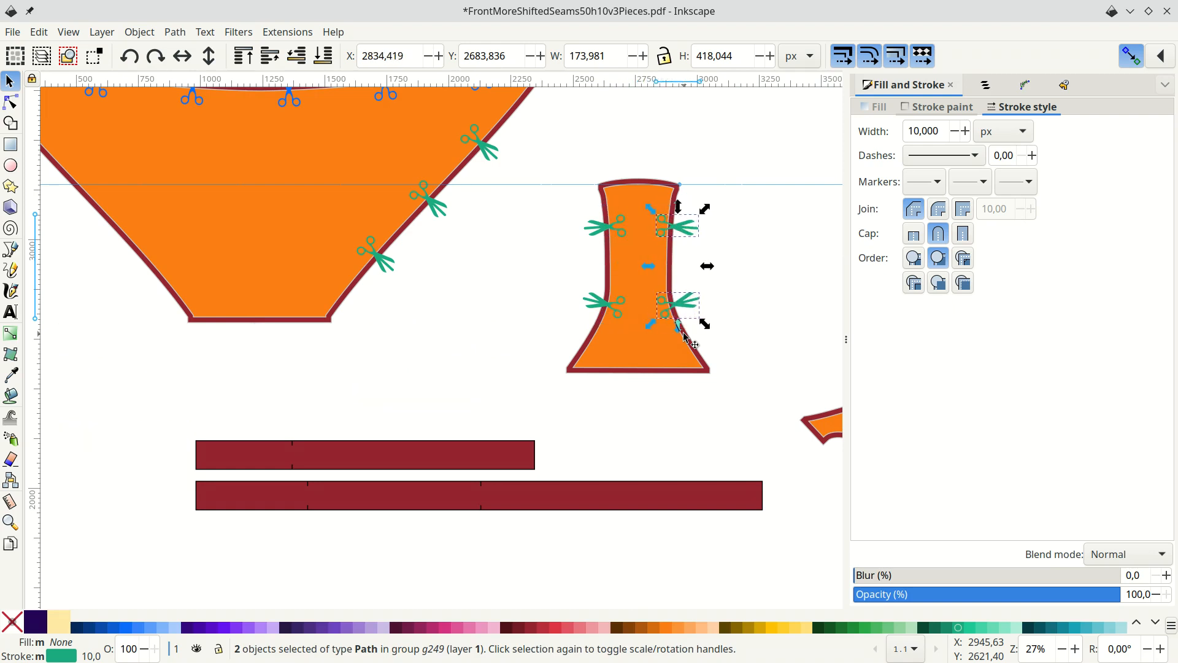
click(685, 336)
Place a horizontal guide snapped to the outer waist corner of the side piece.
scroll(686, 336, right, 10)
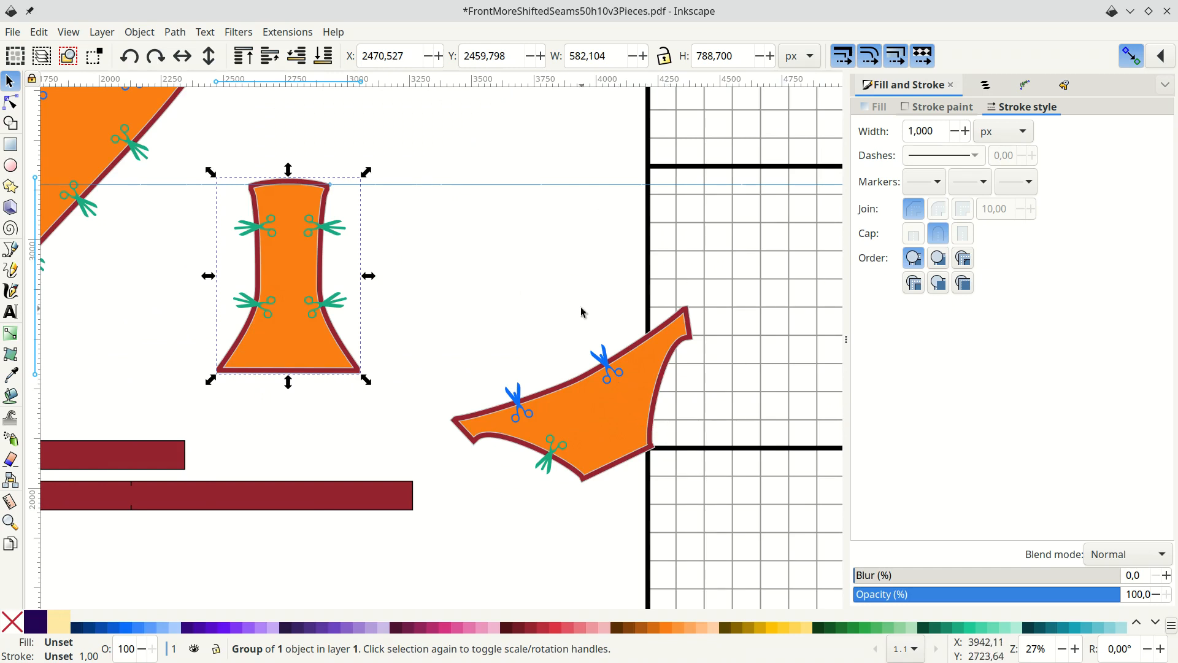
scroll(574, 294, down, 3)
drag(516, 83, 451, 359)
scroll(480, 365, up, 3)
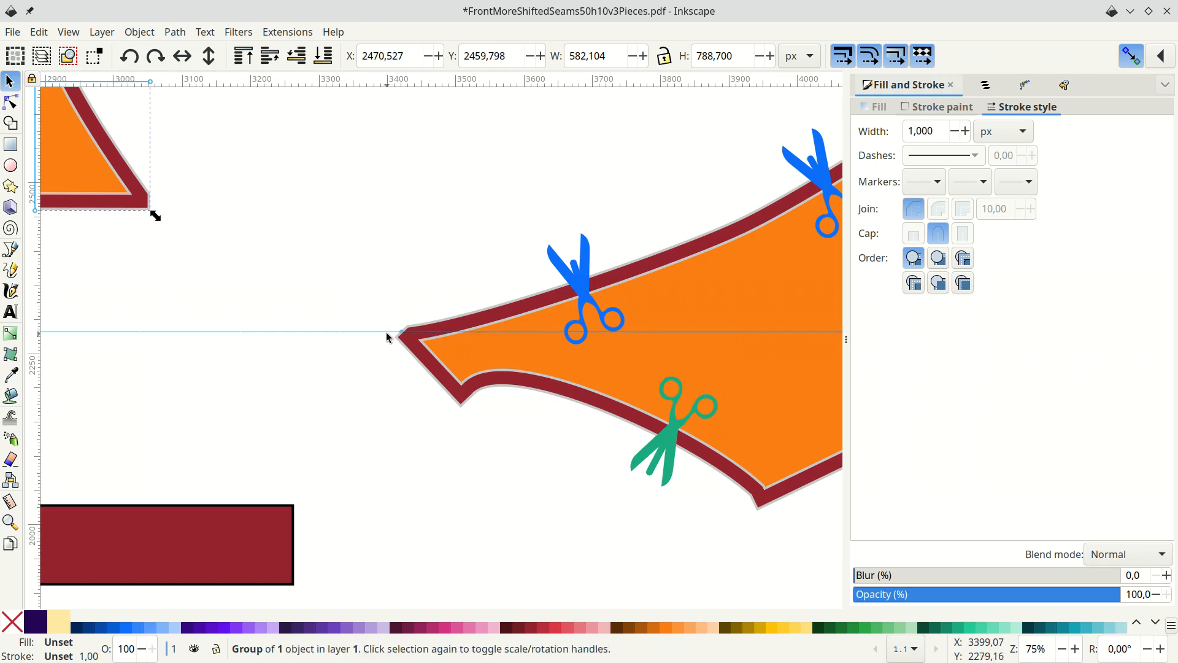
drag(385, 332, 402, 325)
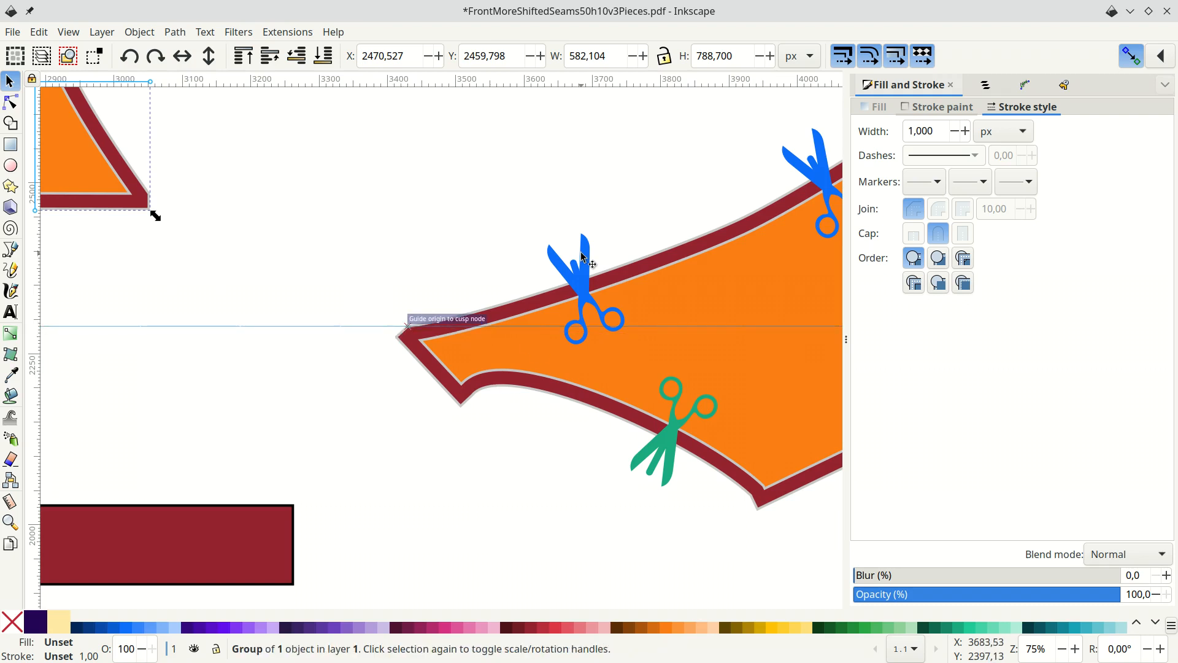
Set the side piece's rotation centre on its waist corner where the guide meets it.
scroll(583, 256, down, 3)
scroll(583, 257, right, 5)
click(495, 253)
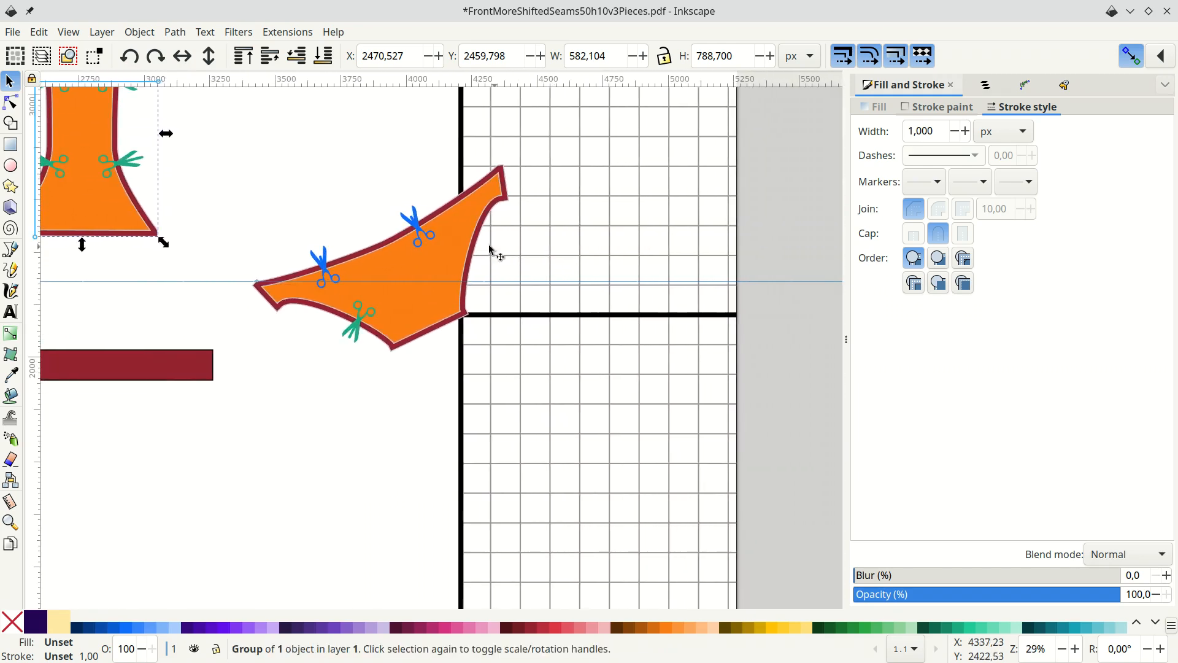
click(446, 264)
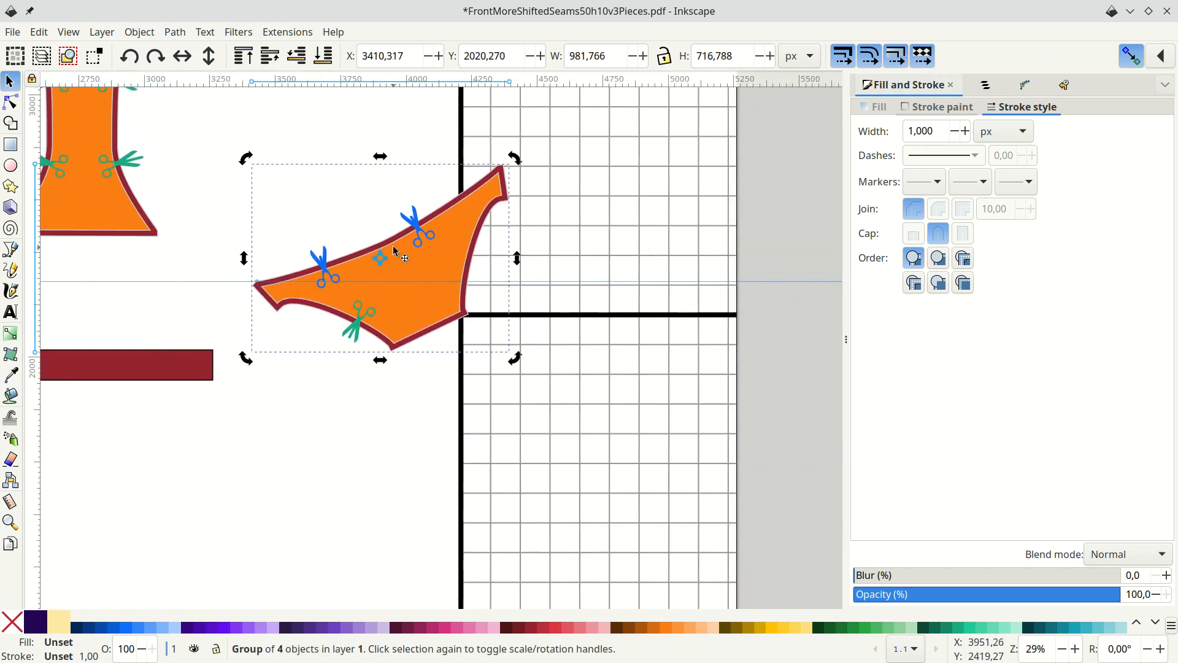
drag(380, 257, 257, 283)
scroll(257, 283, up, 4)
scroll(259, 283, up, 2)
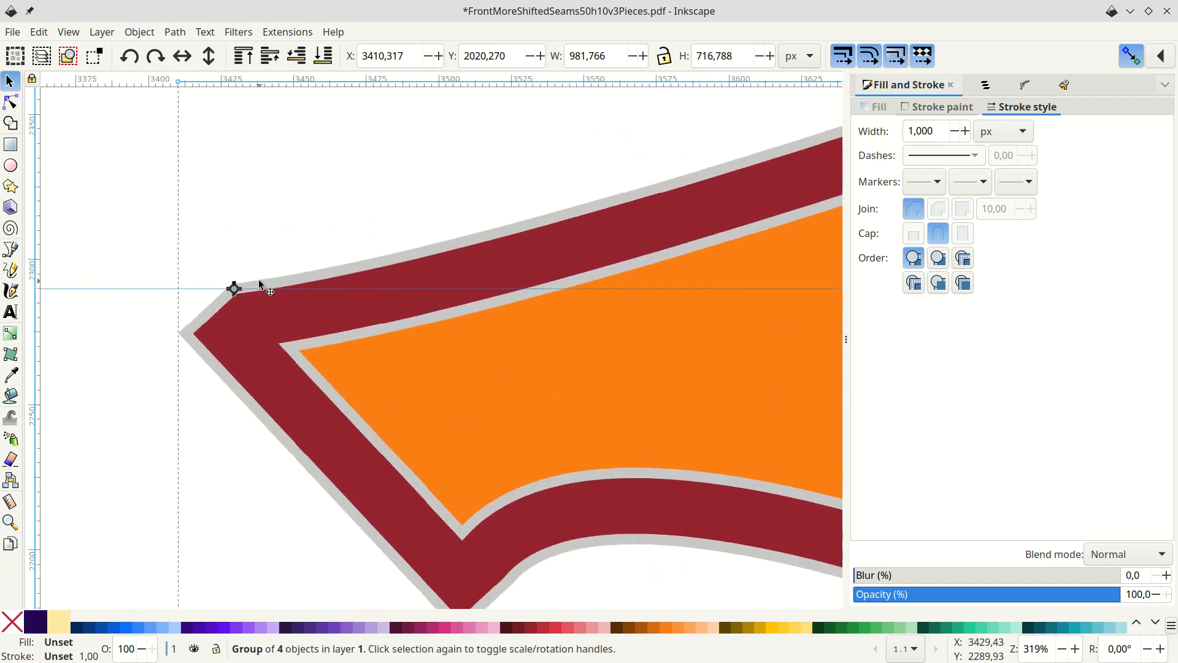
scroll(259, 284, down, 4)
scroll(258, 283, down, 3)
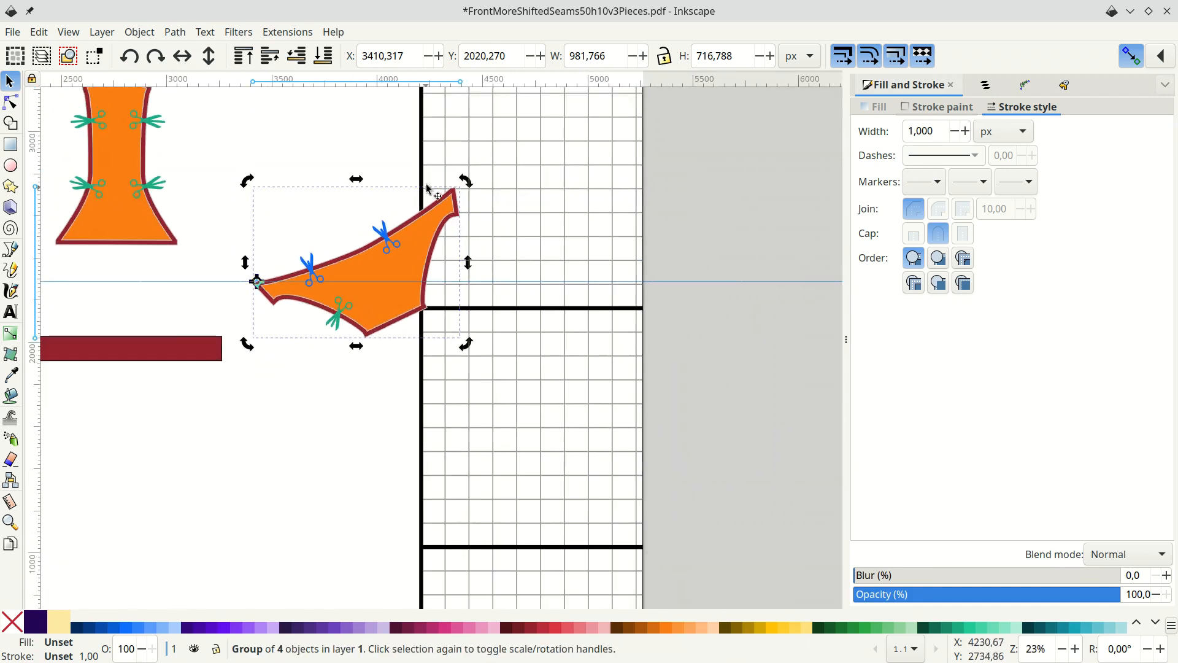
Rotate the side piece about that corner until its other waist corner lies level with the guide.
drag(466, 182, 506, 282)
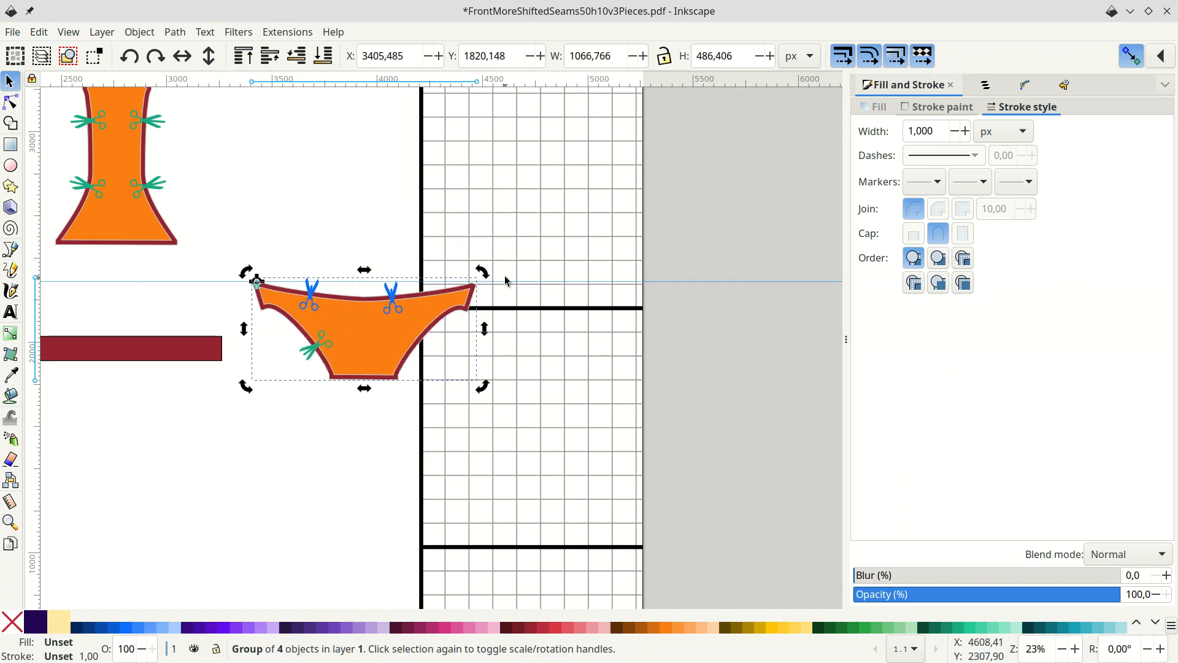
scroll(493, 293, up, 4)
scroll(494, 298, up, 2)
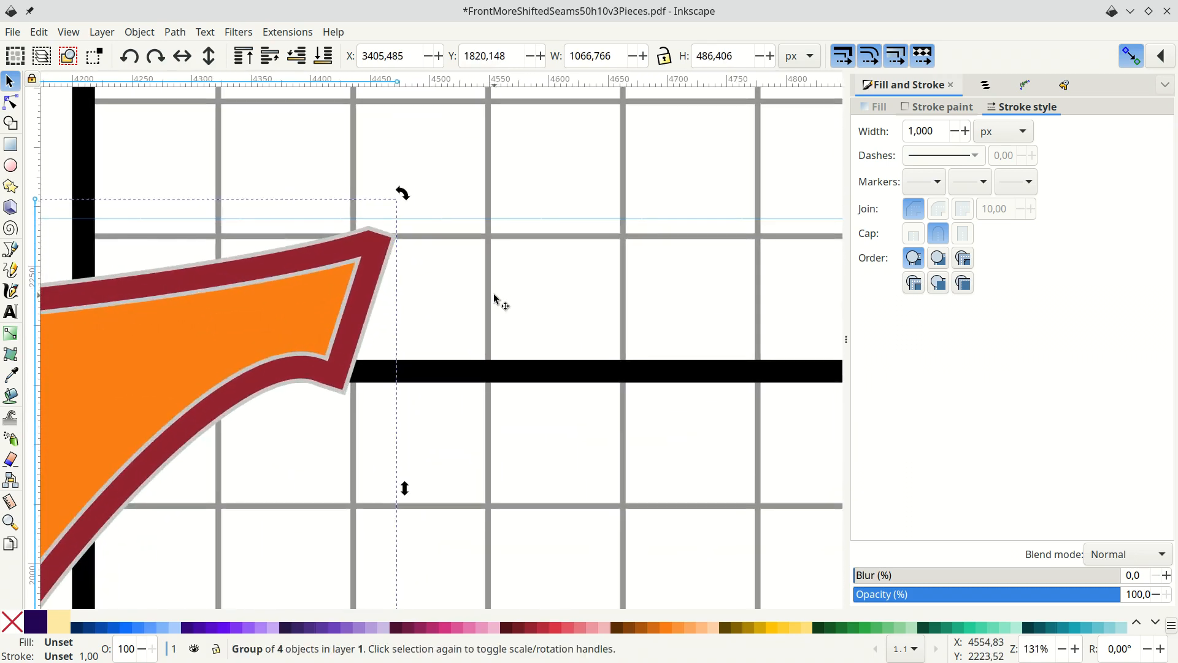
mouse_move(399, 193)
mouse_down()
mouse_move(413, 215)
mouse_move(404, 190)
mouse_up()
drag(400, 183, 400, 185)
scroll(402, 202, down, 6)
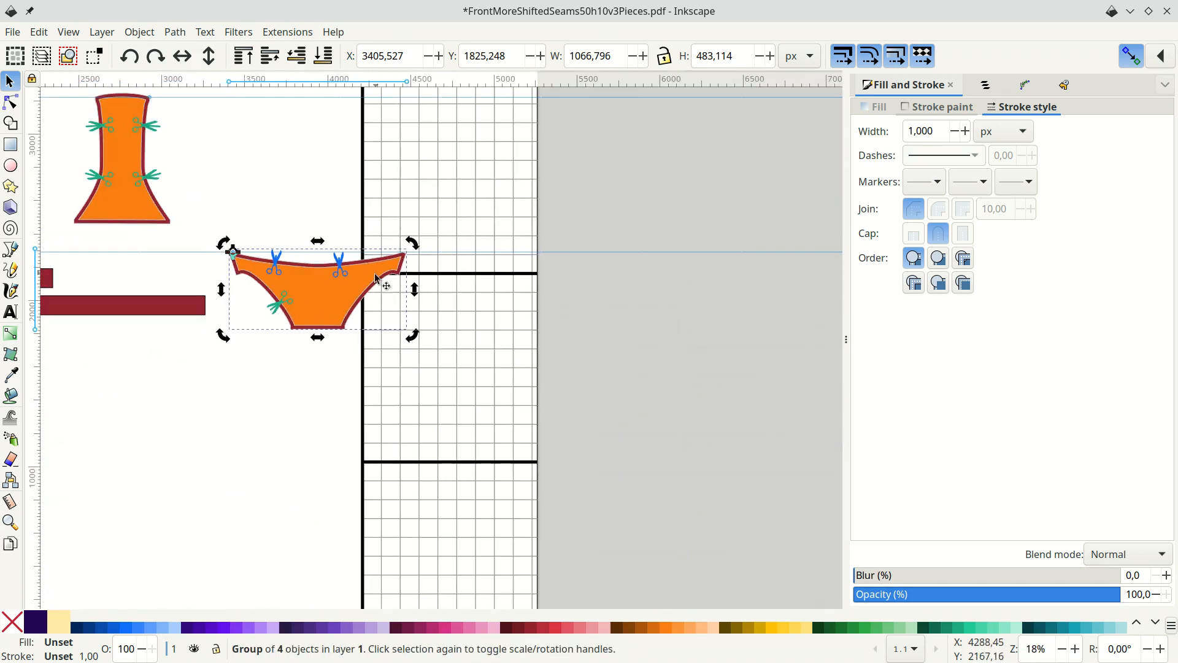
Mirror the leg scissors mark to the side piece's opposite leg edge, group it with the piece, and place the piece above the gusset.
drag(328, 307, 172, 398)
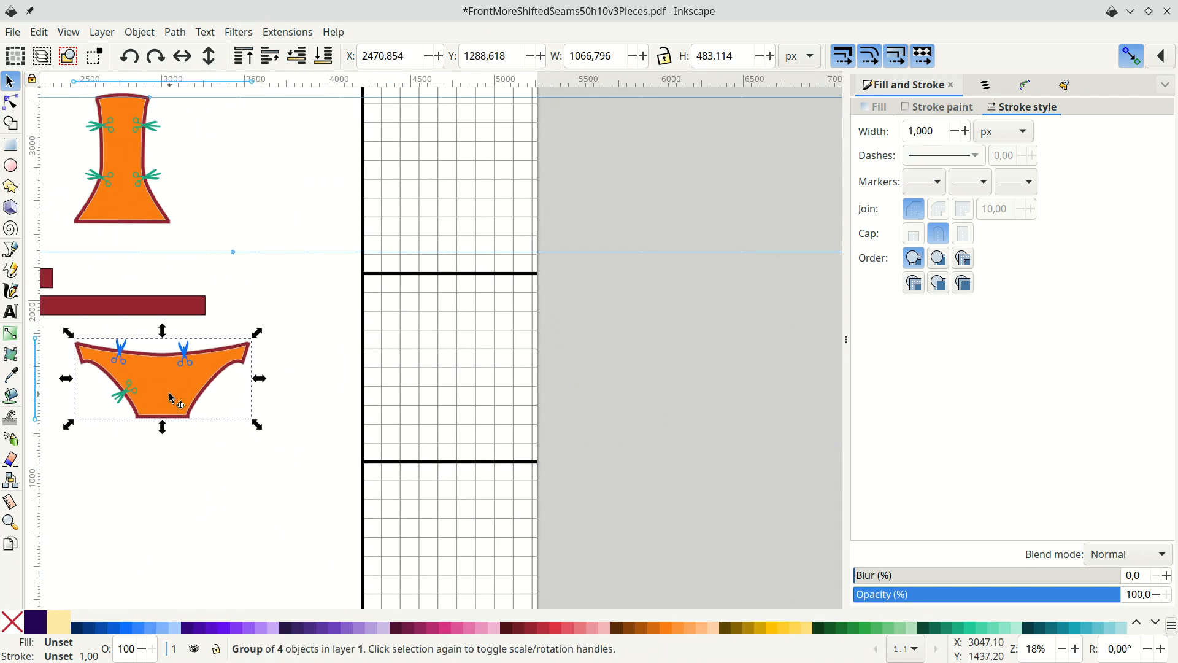
scroll(172, 398, up, 5)
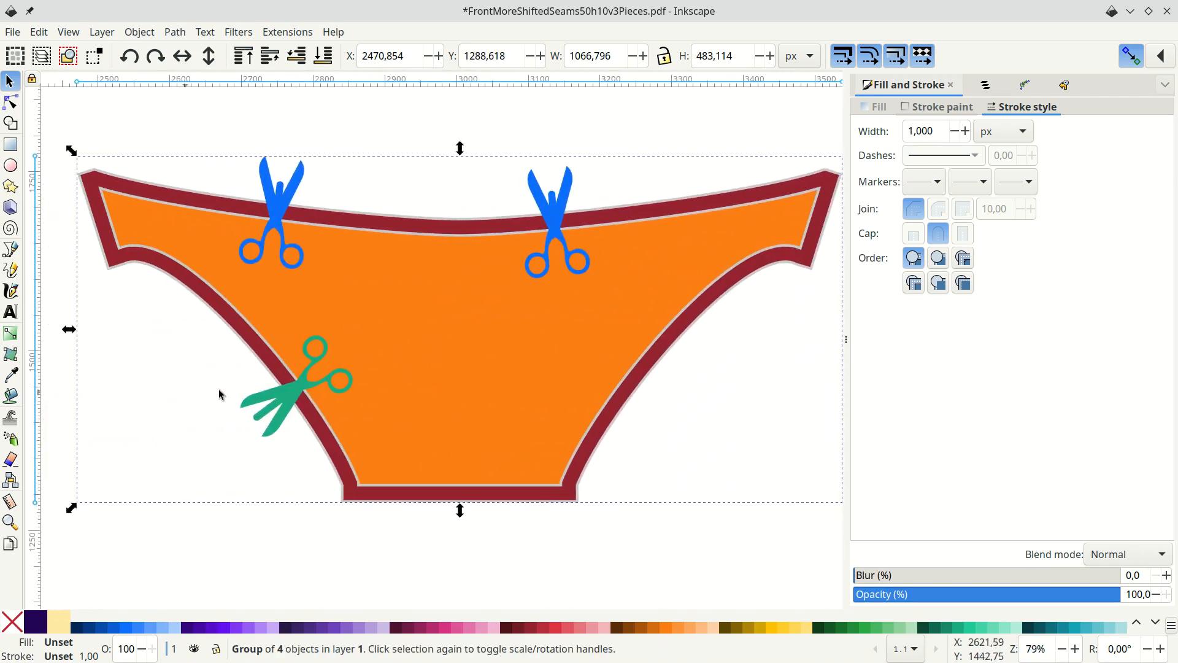
drag(720, 426, 712, 261)
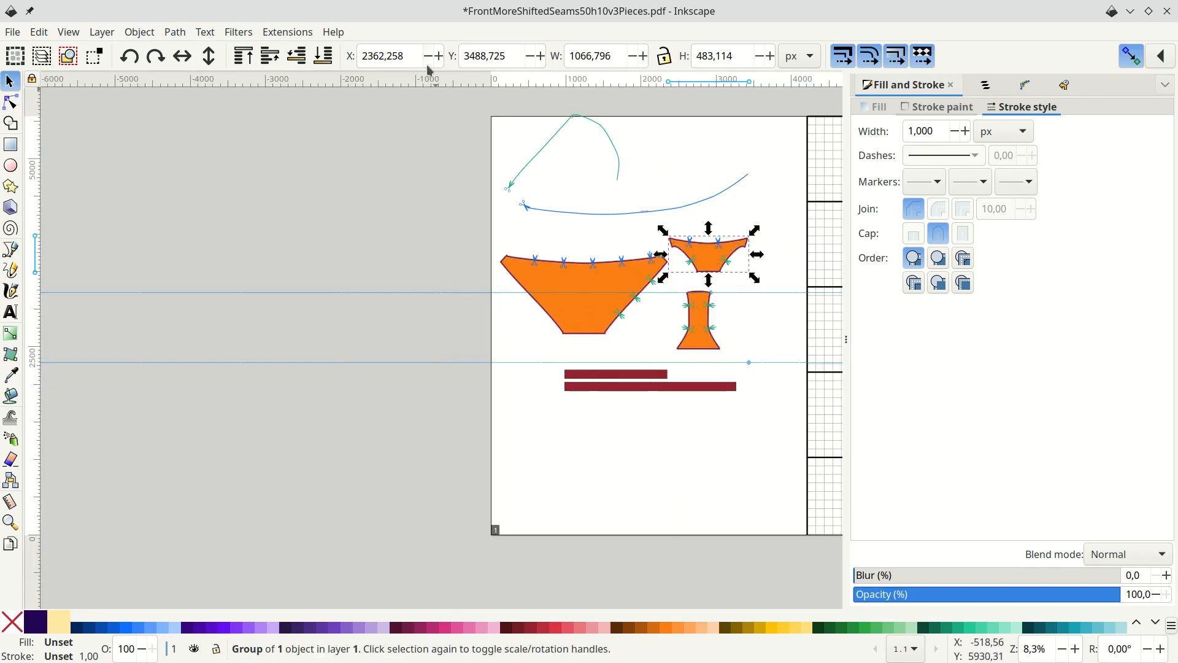
Delete the leftover green and blue opening curves above the pattern pieces.
drag(456, 98, 762, 229)
key(Delete)
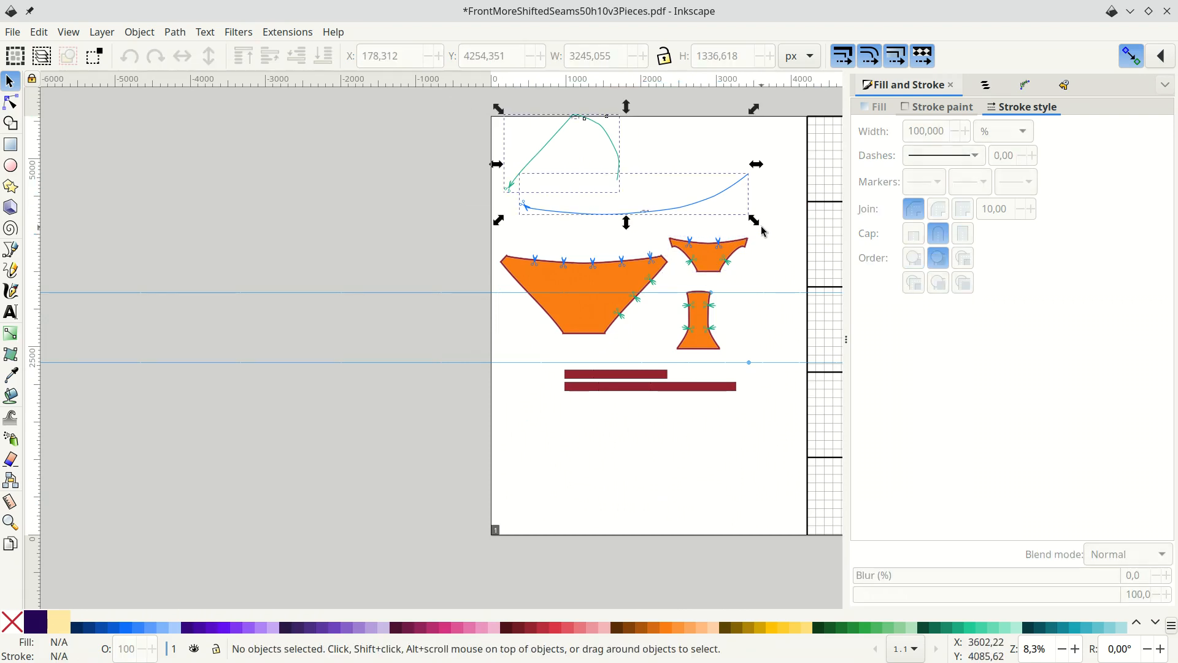
ctrl+scroll(744, 274, up, 2)
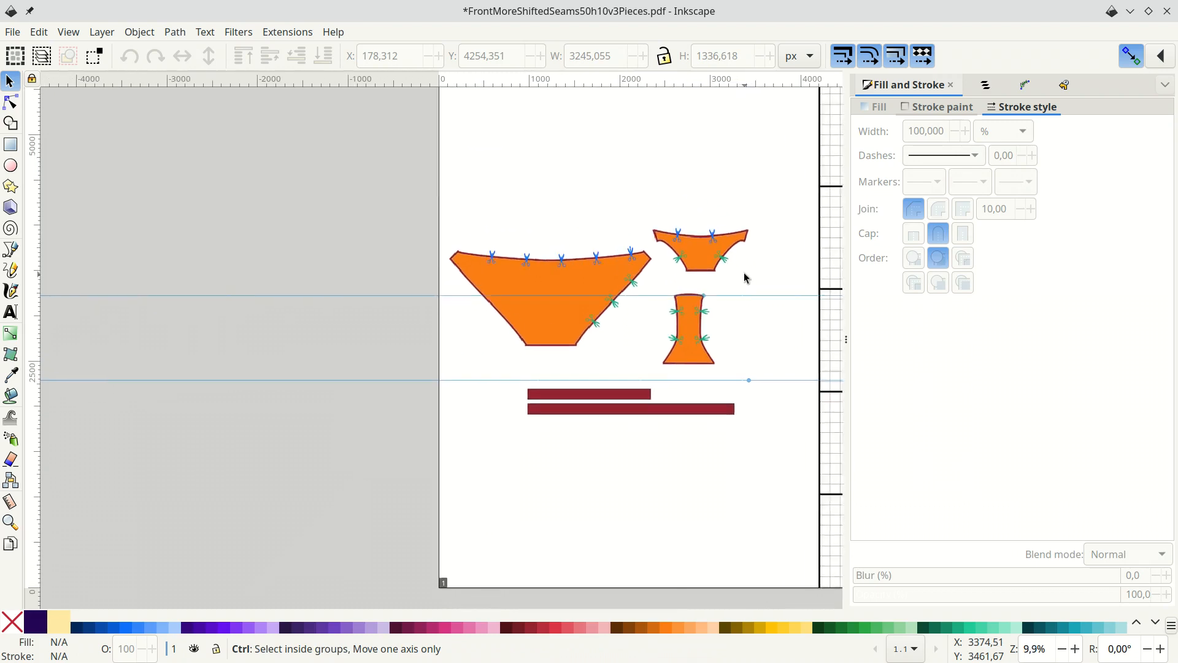
Enlarge the page on both sides and upward to about 9851 × 5820 px with the Pages tool.
ctrl+scroll(744, 275, down, 3)
ctrl+scroll(744, 274, down, 1)
shift+scroll(744, 274, down, 10)
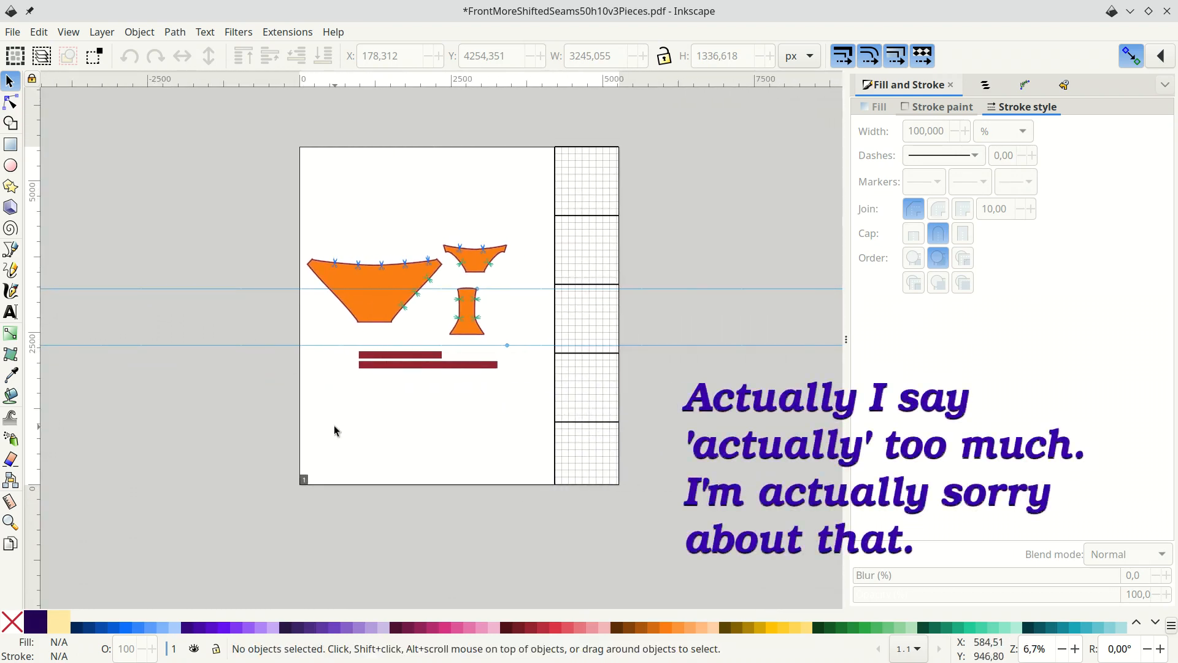
click(12, 547)
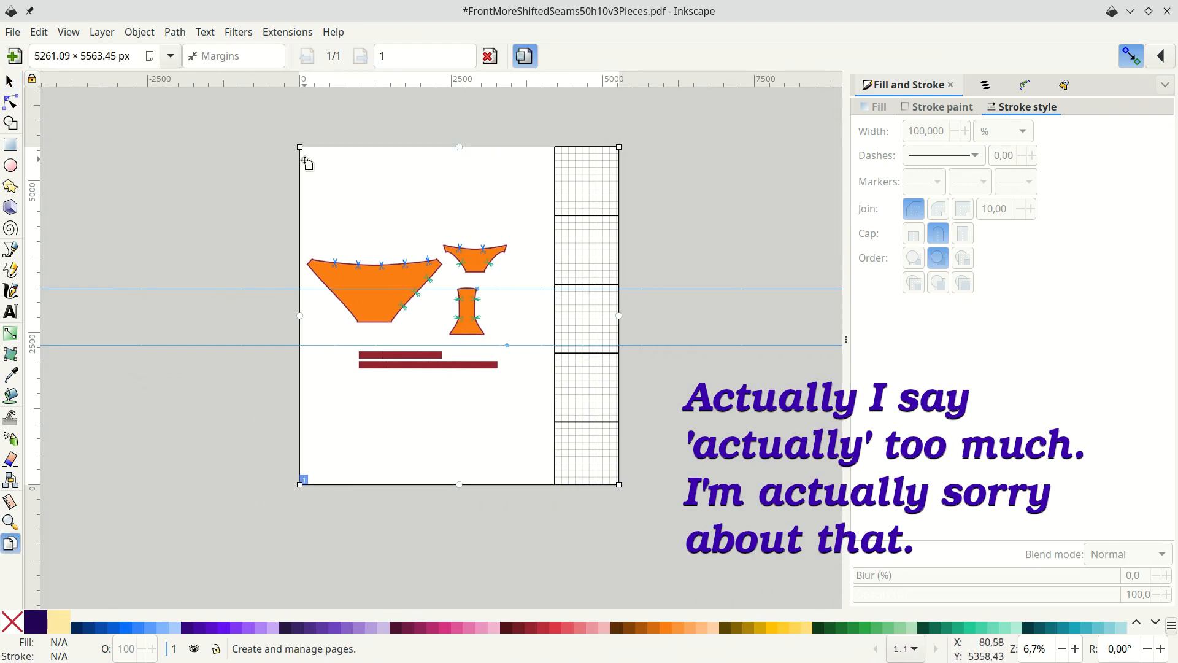
drag(300, 147, 147, 146)
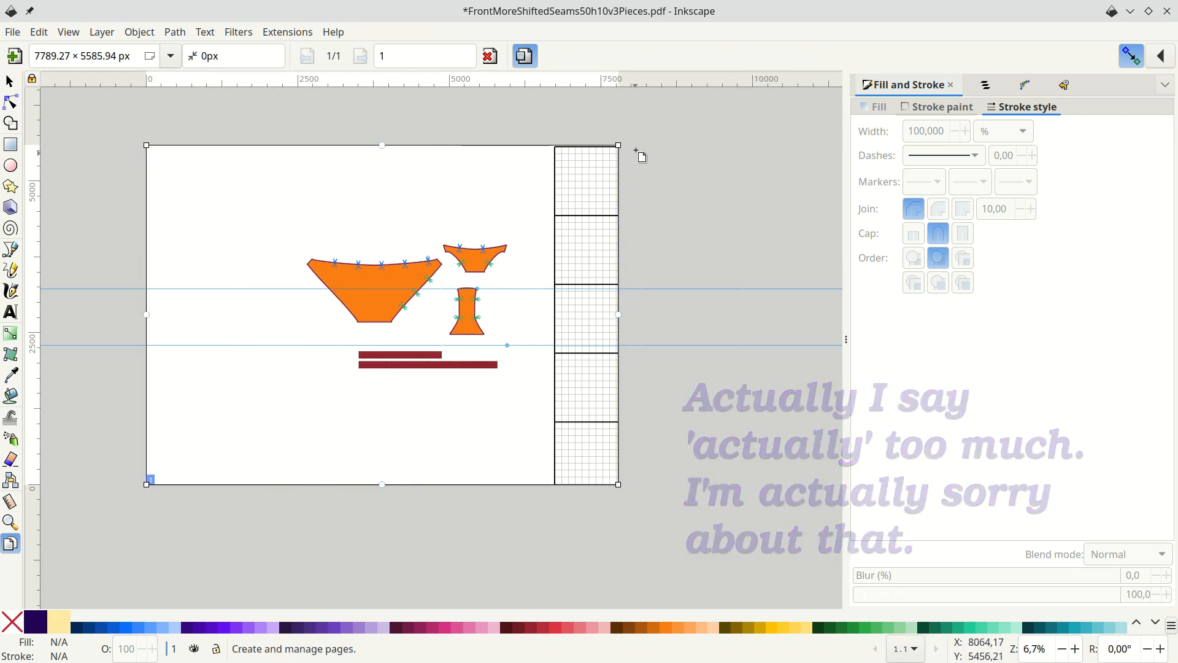
drag(619, 146, 744, 131)
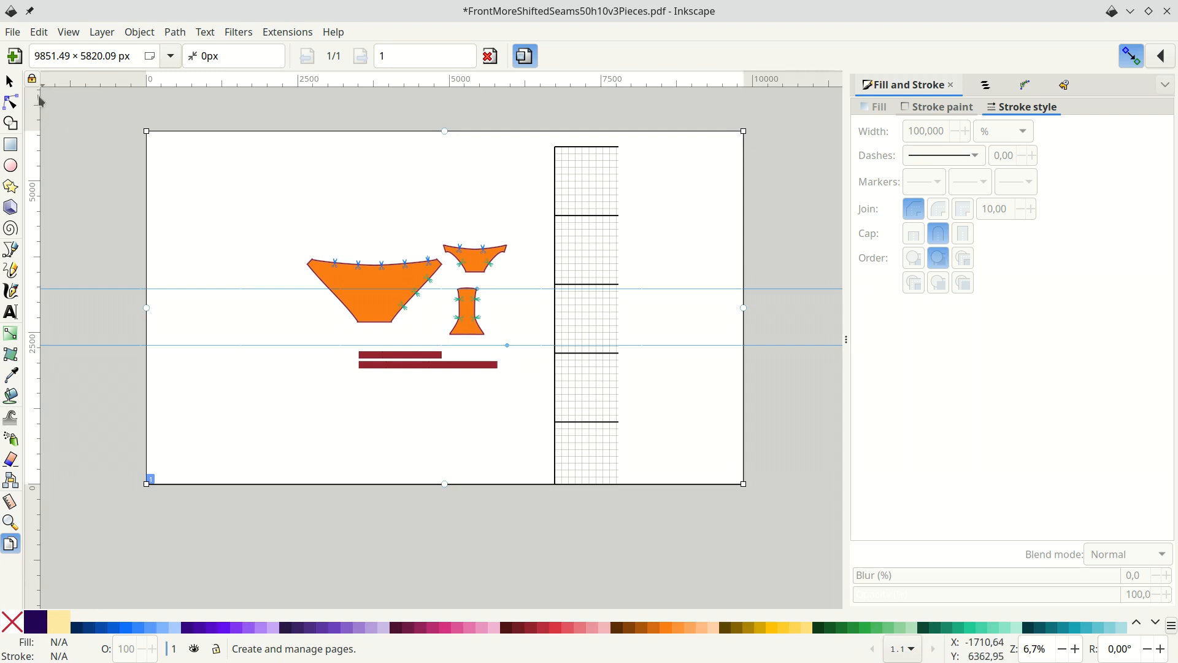
Select the three grouped pattern pieces and both bands, leaving out the grid, and open the export settings.
click(10, 85)
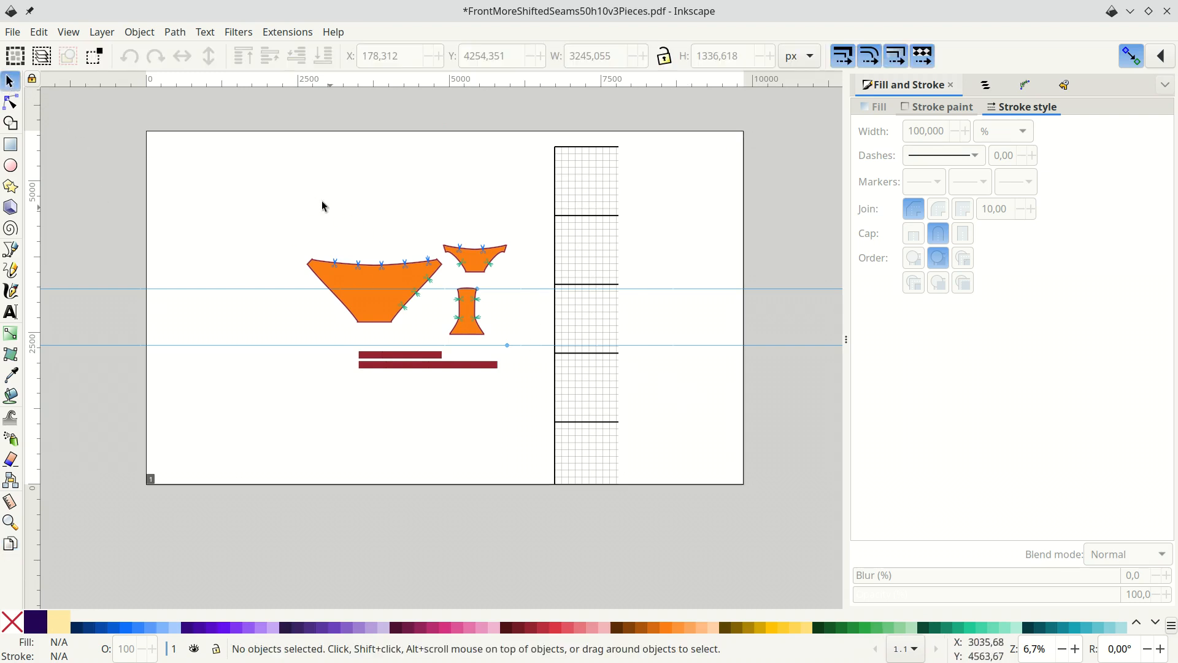
drag(257, 161, 601, 425)
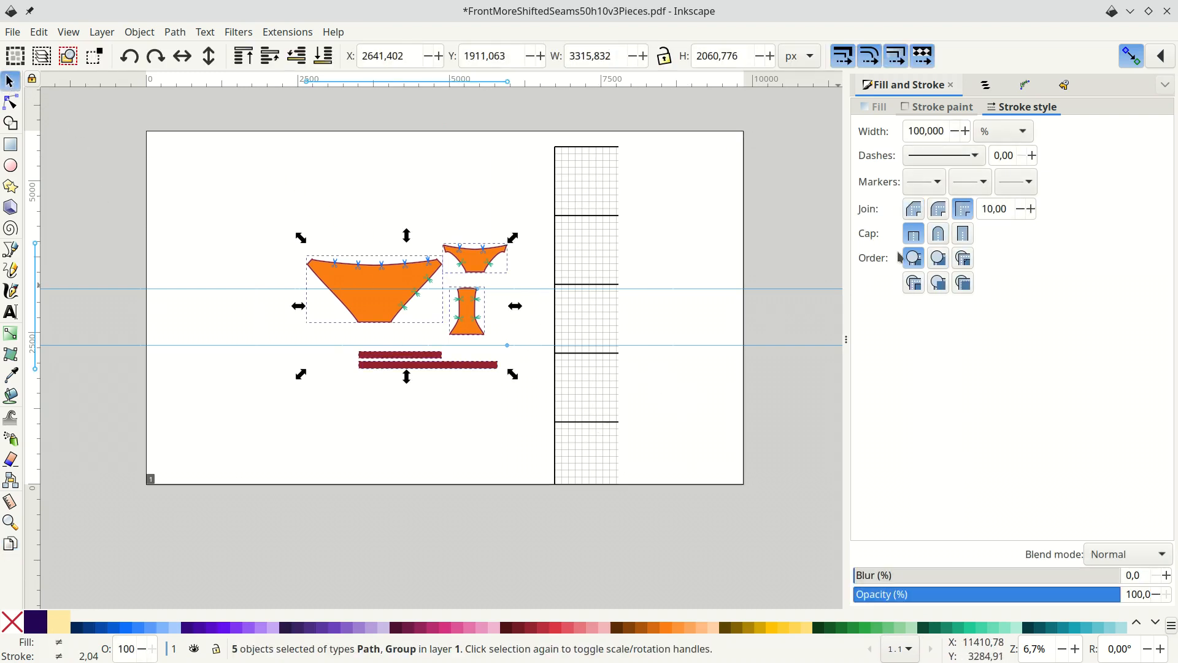
click(1063, 84)
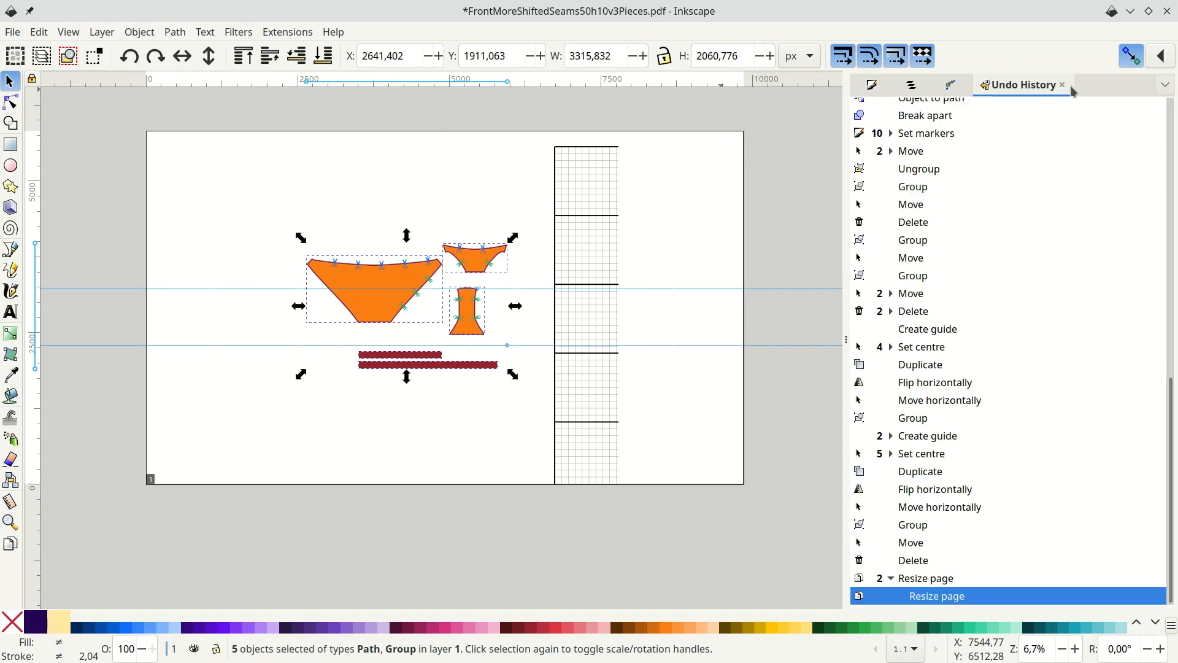
click(12, 34)
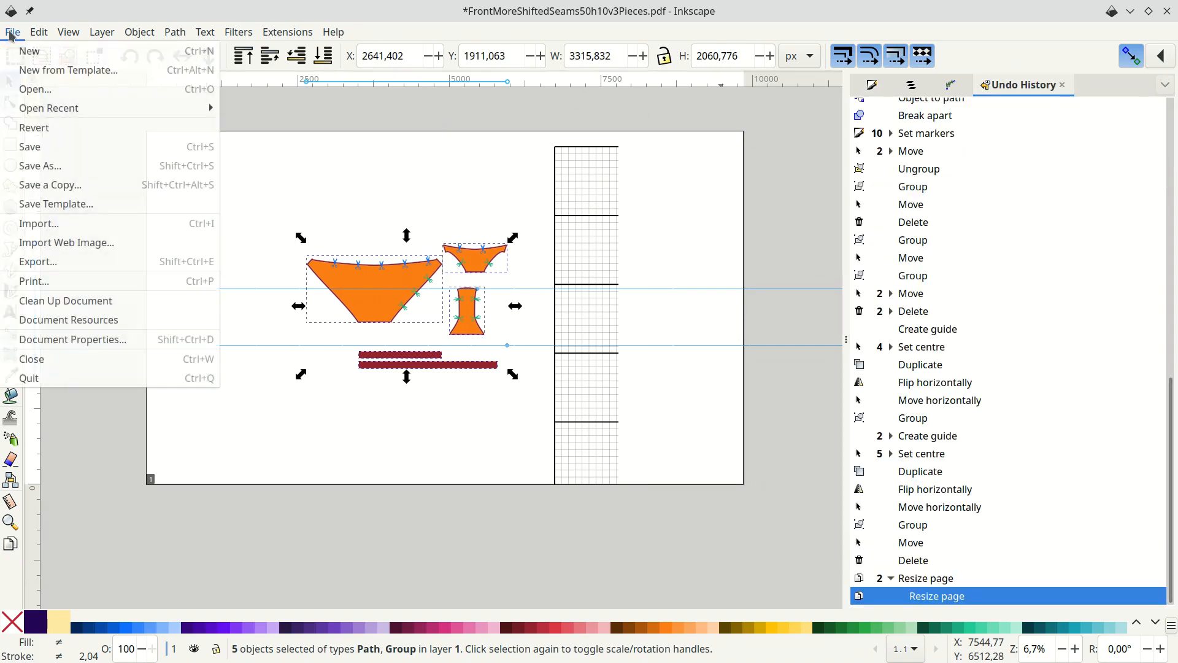
click(52, 265)
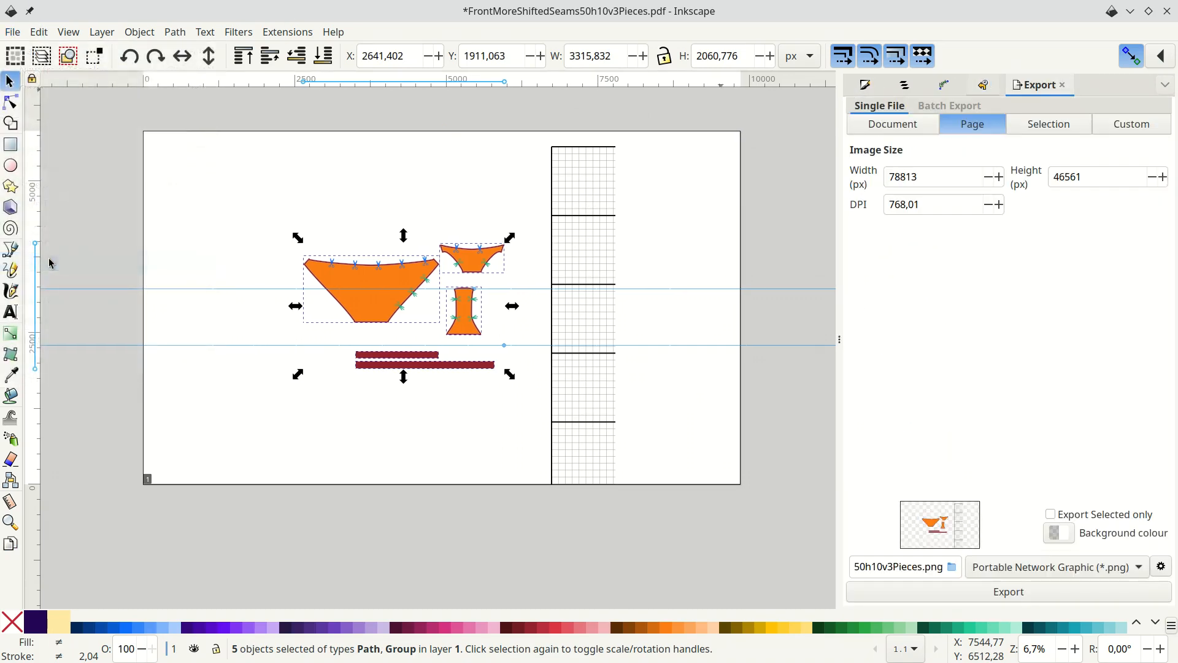
Set the page export format to Portable Document Format (*.pdf) and restrict it to the selected objects.
click(1007, 573)
click(1013, 616)
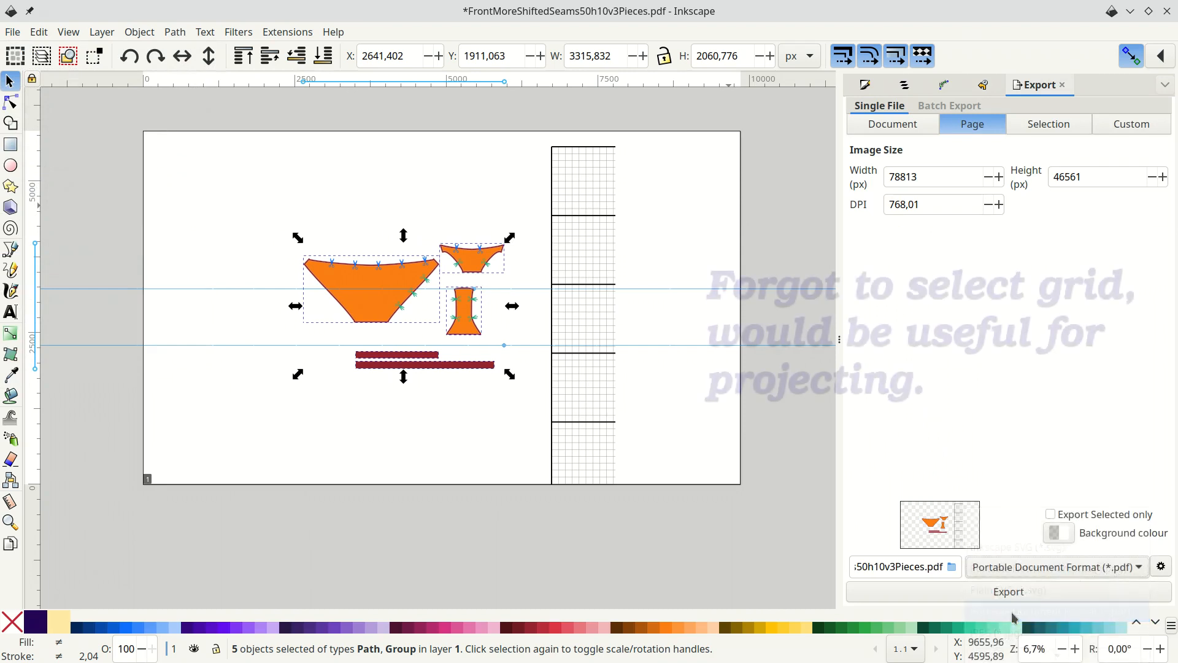
click(1087, 518)
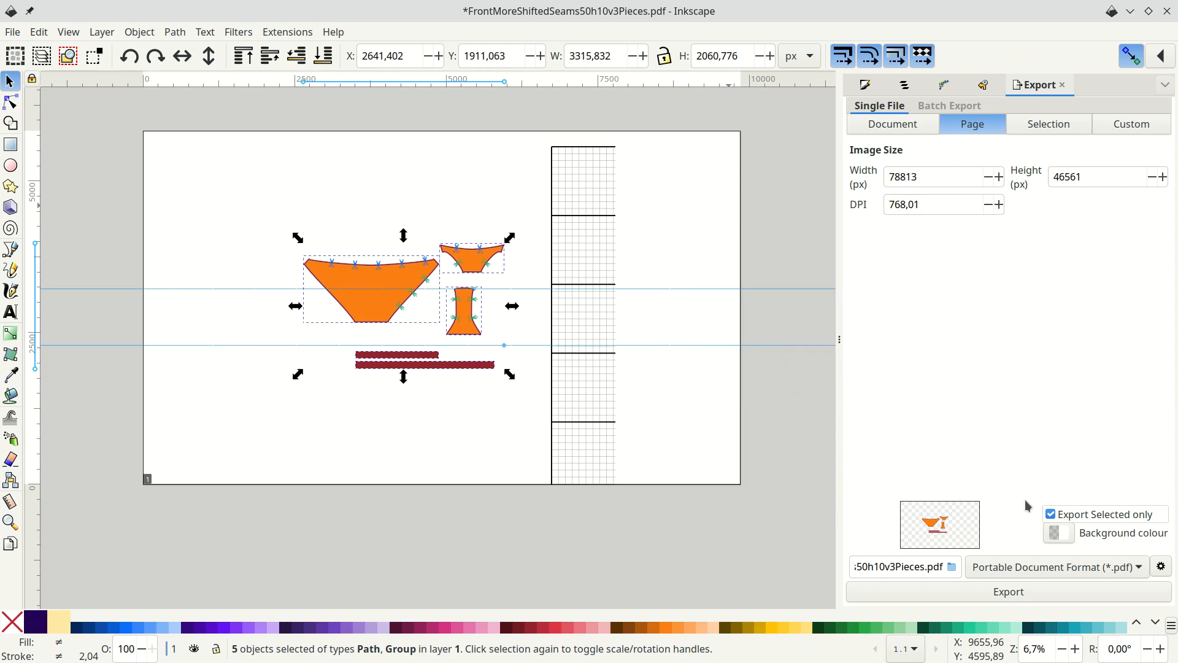
Set the export background colour to a fully opaque grey with lightness 38.
click(1058, 533)
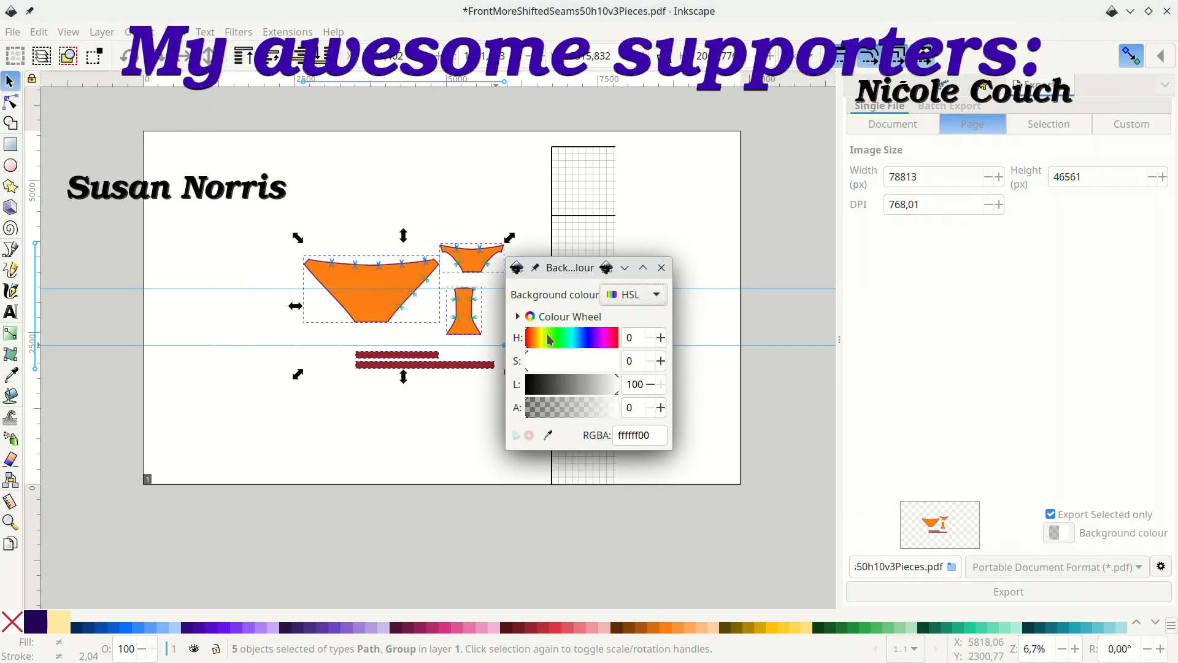
drag(554, 344, 594, 343)
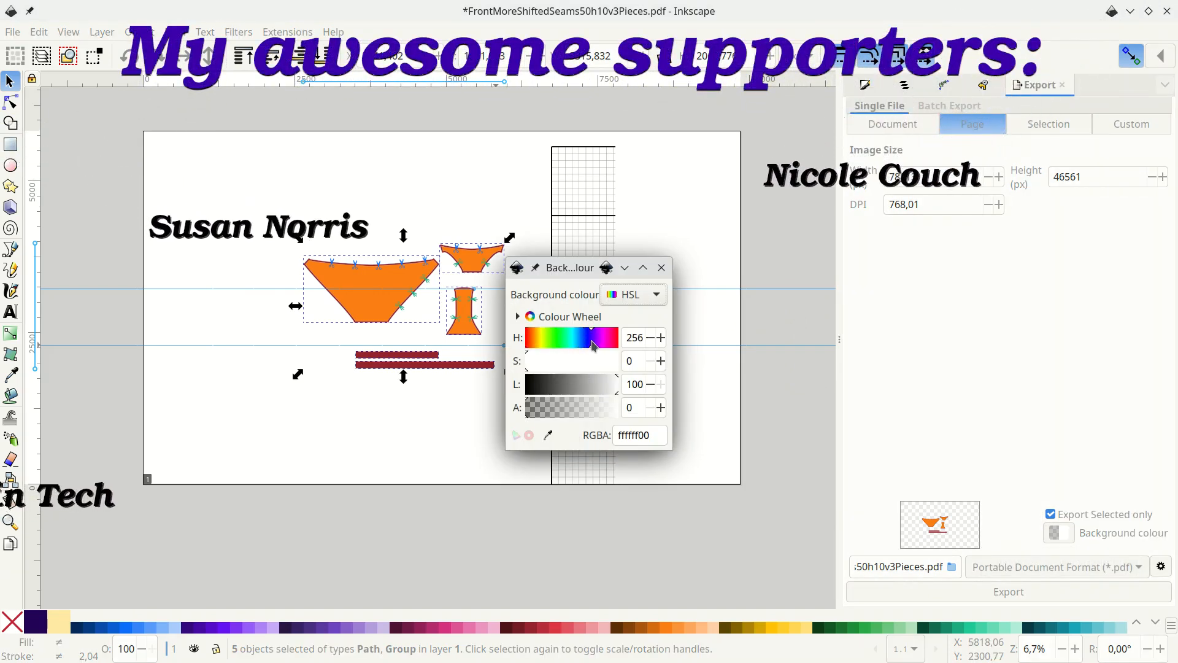
click(561, 413)
drag(561, 412, 652, 410)
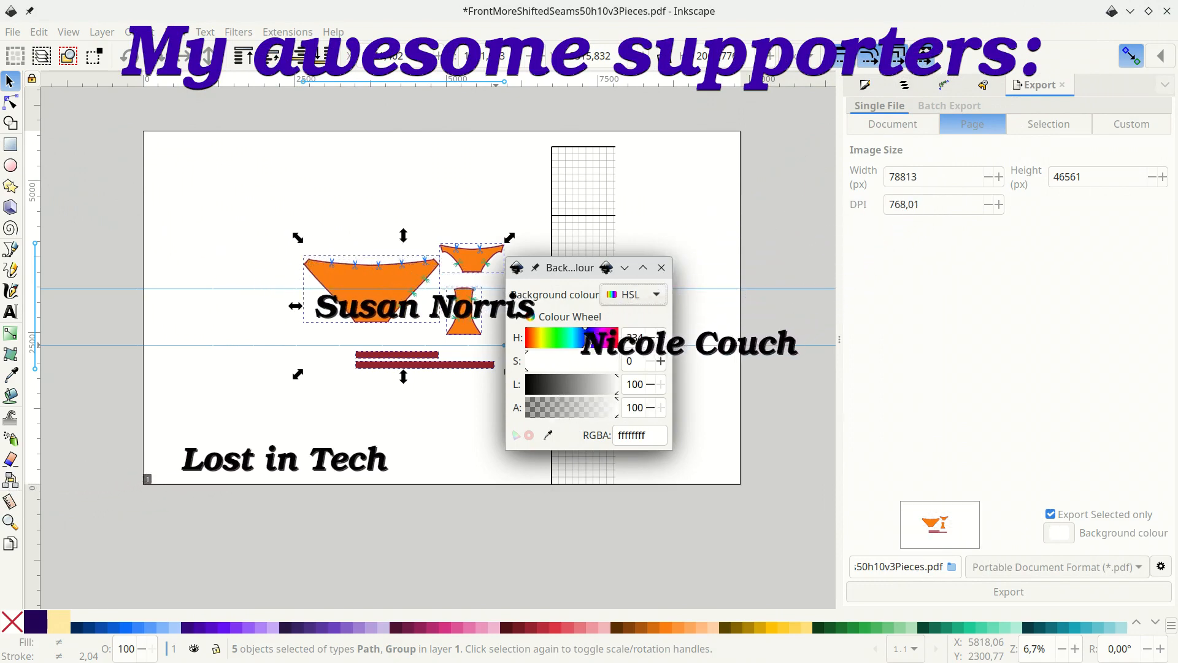
click(588, 341)
click(582, 388)
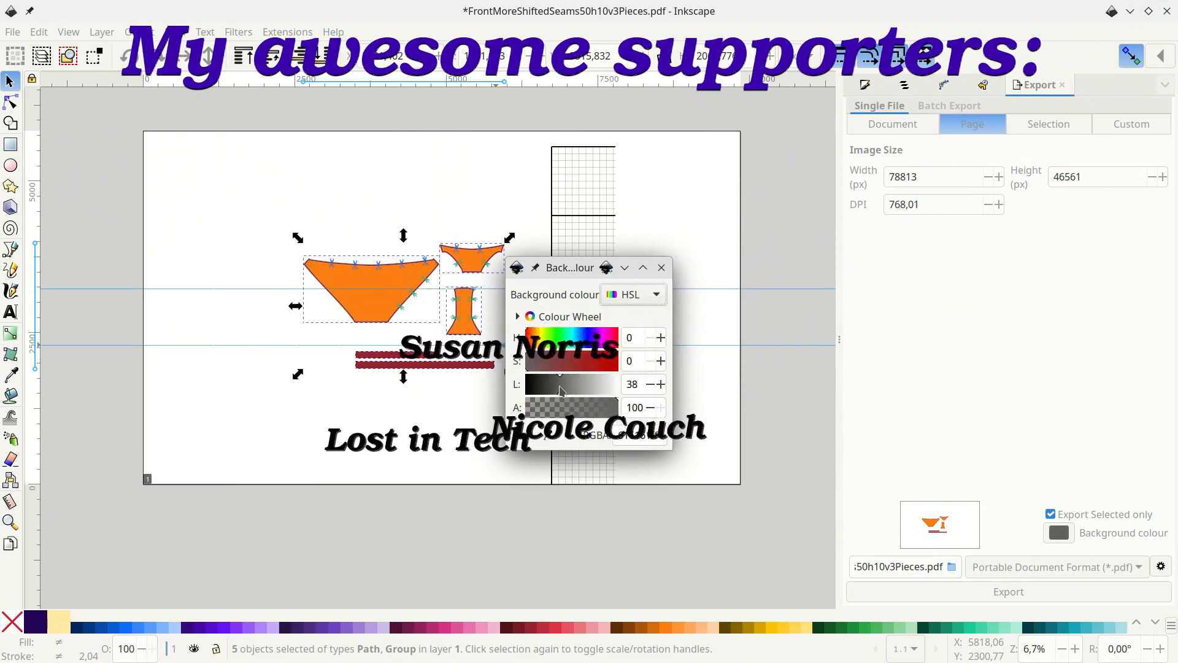